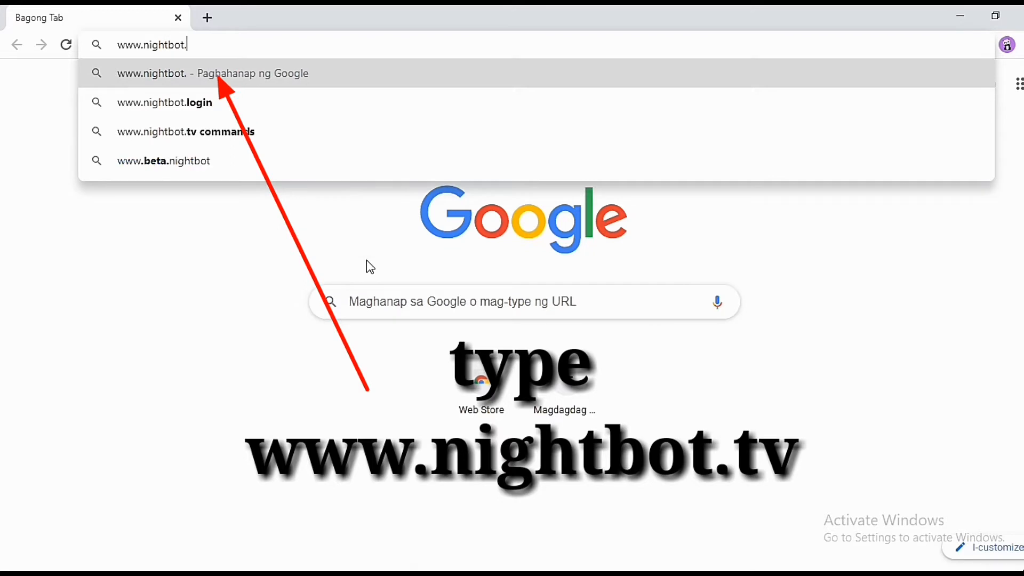
Load nightbot.tv, dismiss the translation offer, and go to the Sign Up page
{"action": "key", "text": "Return"}
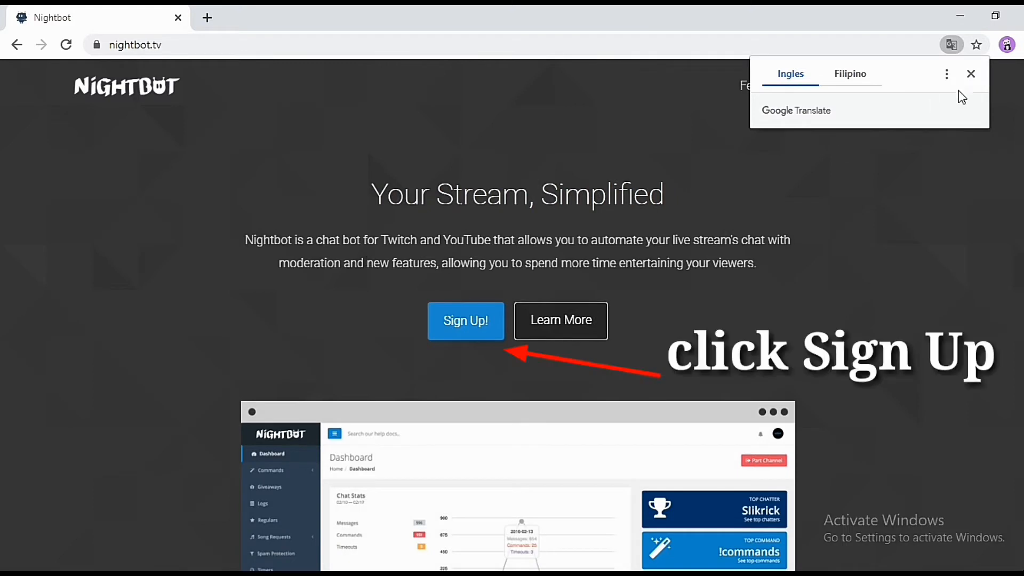
{"action": "left_click", "coordinate": [971, 74]}
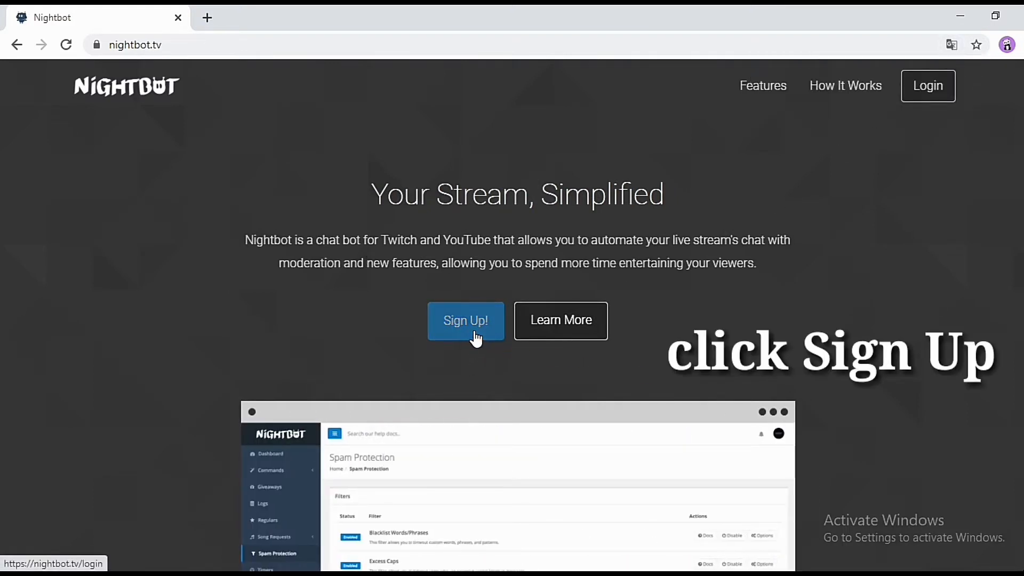
{"action": "left_click", "coordinate": [476, 338]}
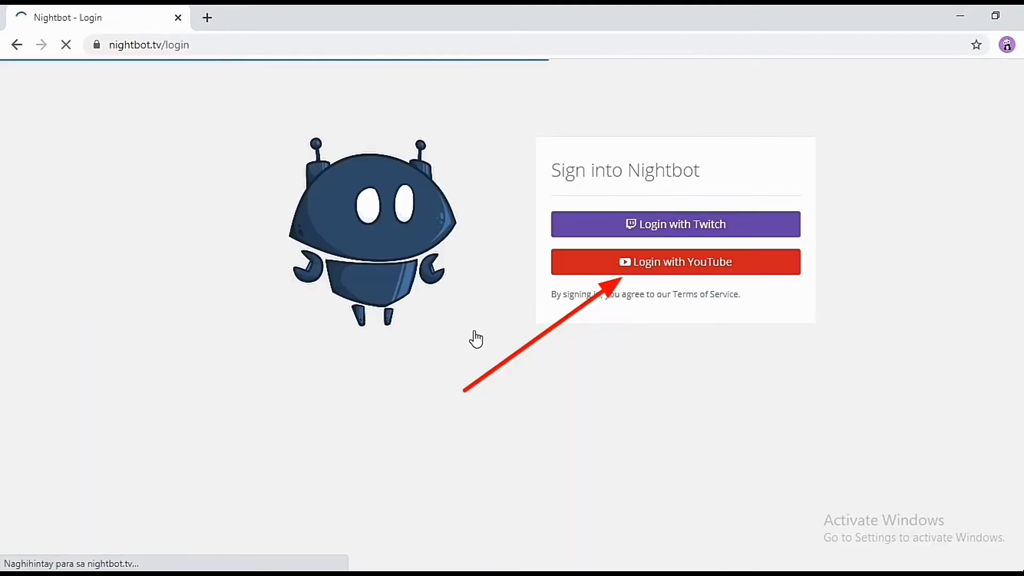
Log in with YouTube using the Google account's e-mail and password
{"action": "left_click", "coordinate": [646, 265]}
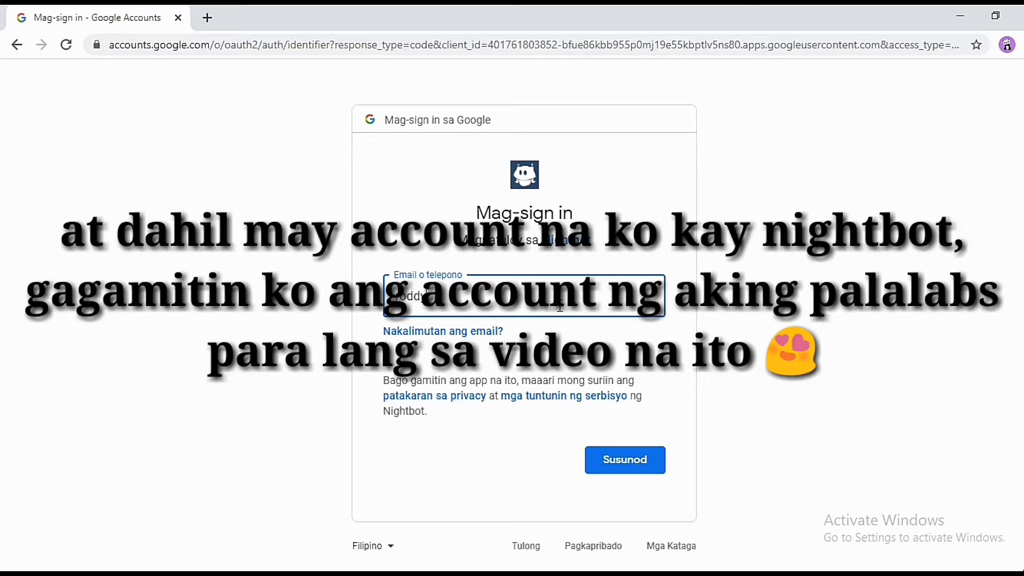
{"action": "key", "text": "Return"}
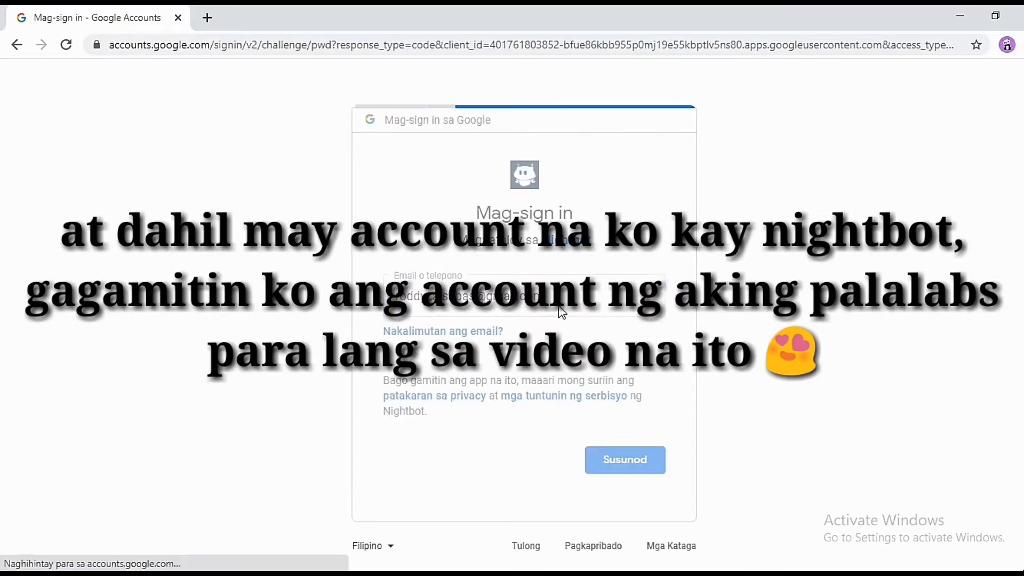
{"action": "type", "text": "••"}
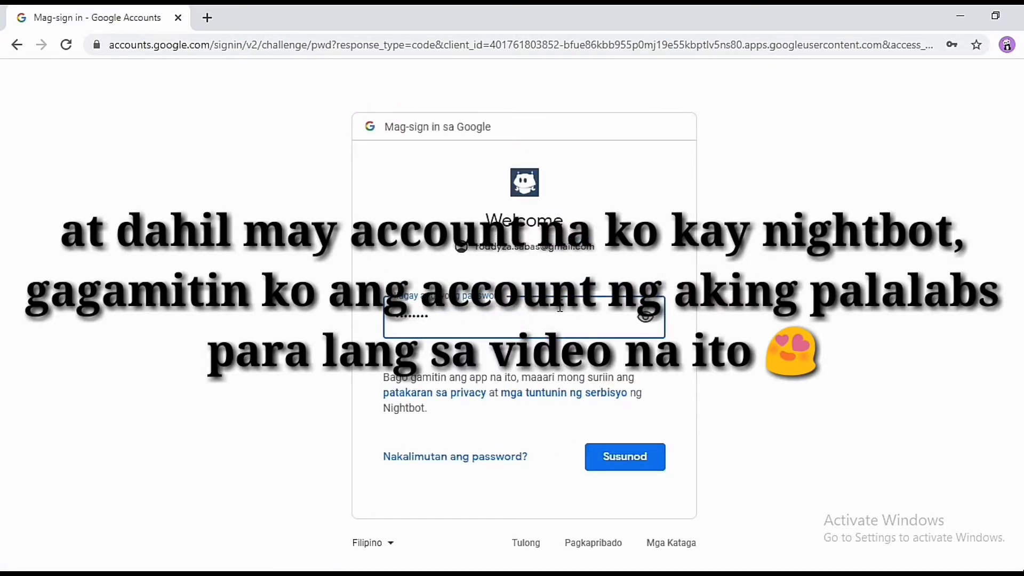
{"action": "type", "text": "•"}
{"action": "key", "text": "Return"}
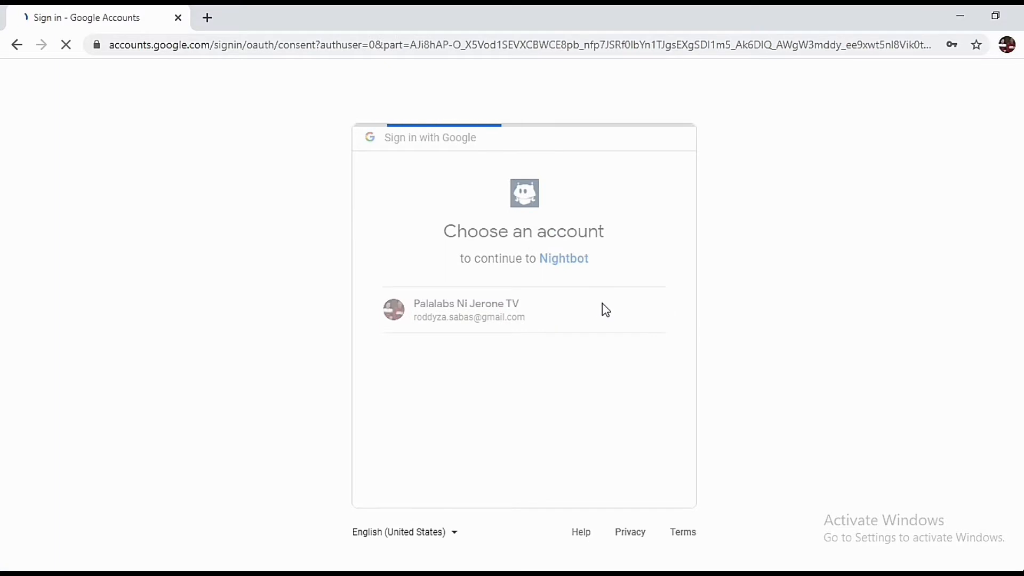
Decline saving the password and allow Nightbot access to the YouTube account
{"action": "left_click", "coordinate": [906, 301]}
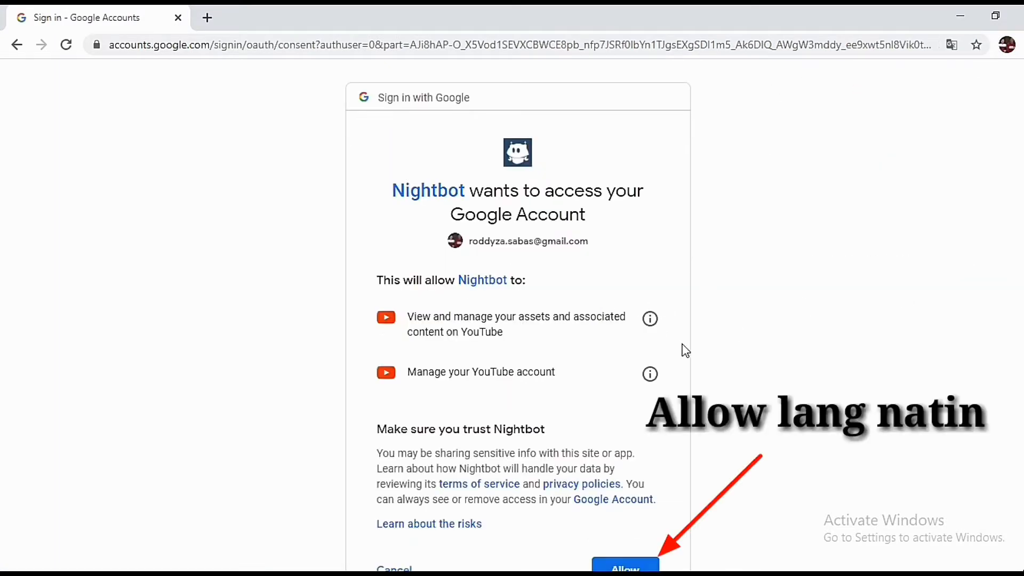
{"action": "scroll", "coordinate": [721, 445], "scroll_direction": "down", "scroll_amount": 1}
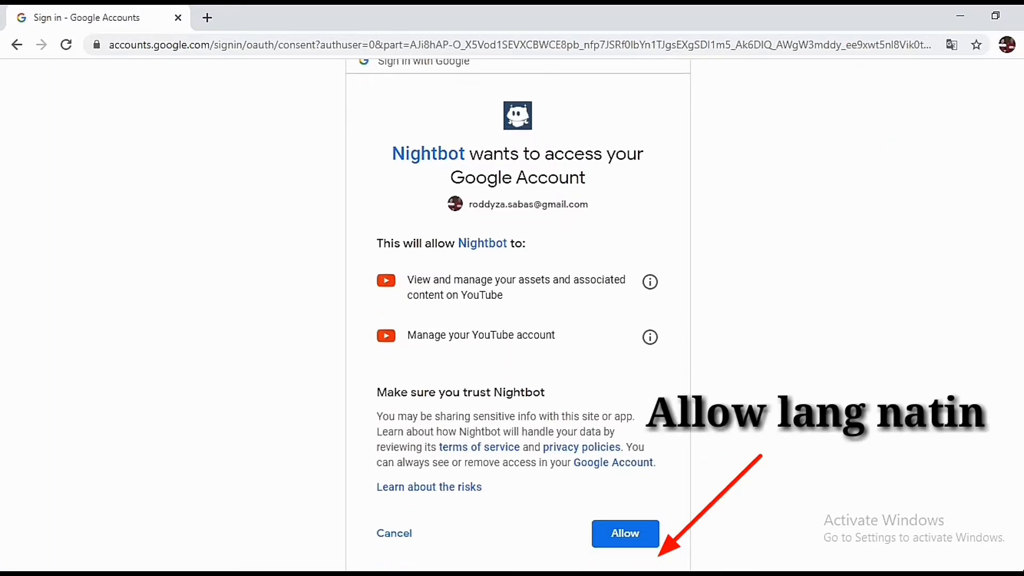
{"action": "left_click", "coordinate": [627, 537]}
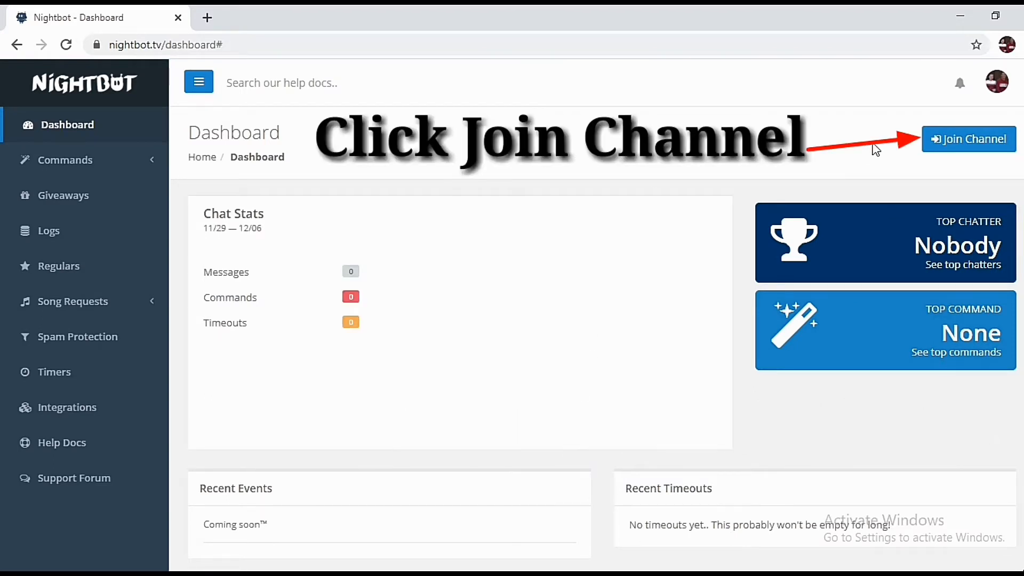
Join Nightbot to the channel, copy its channel URL, and follow the Community Settings link
{"action": "left_click", "coordinate": [952, 141]}
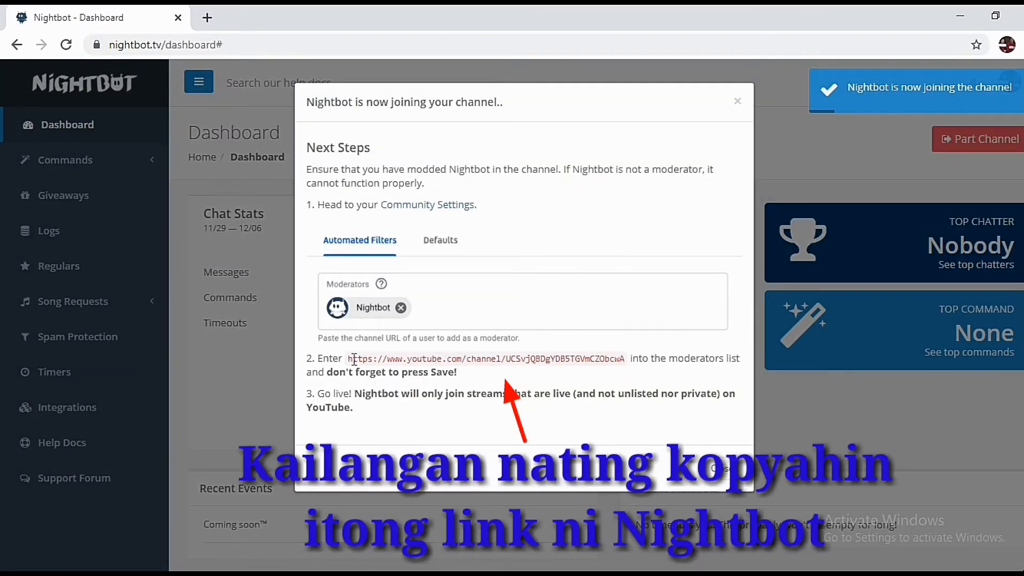
{"action": "left_click_drag", "start_coordinate": [348, 358], "coordinate": [627, 364]}
{"action": "right_click", "coordinate": [604, 363]}
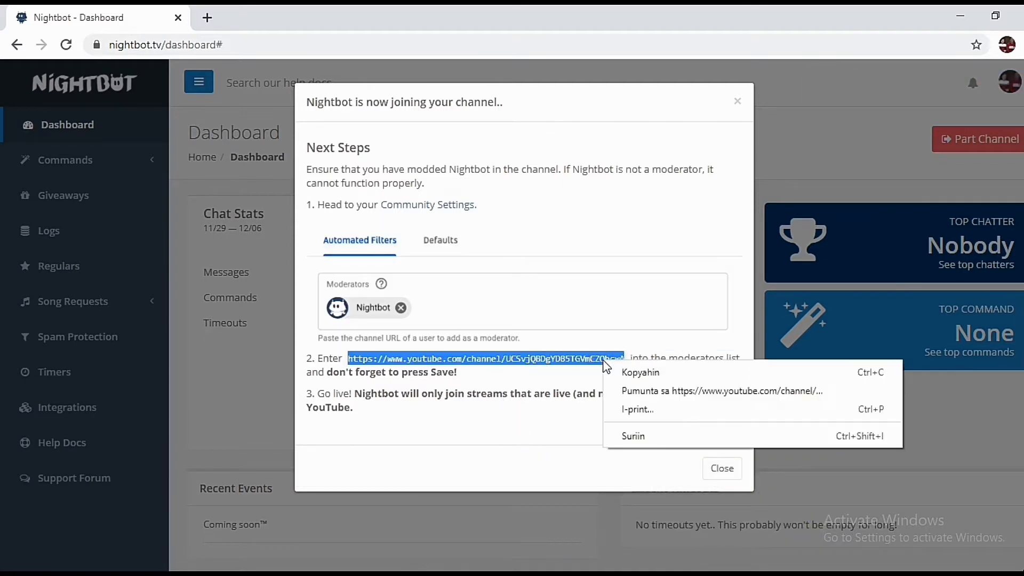
{"action": "left_click", "coordinate": [629, 369]}
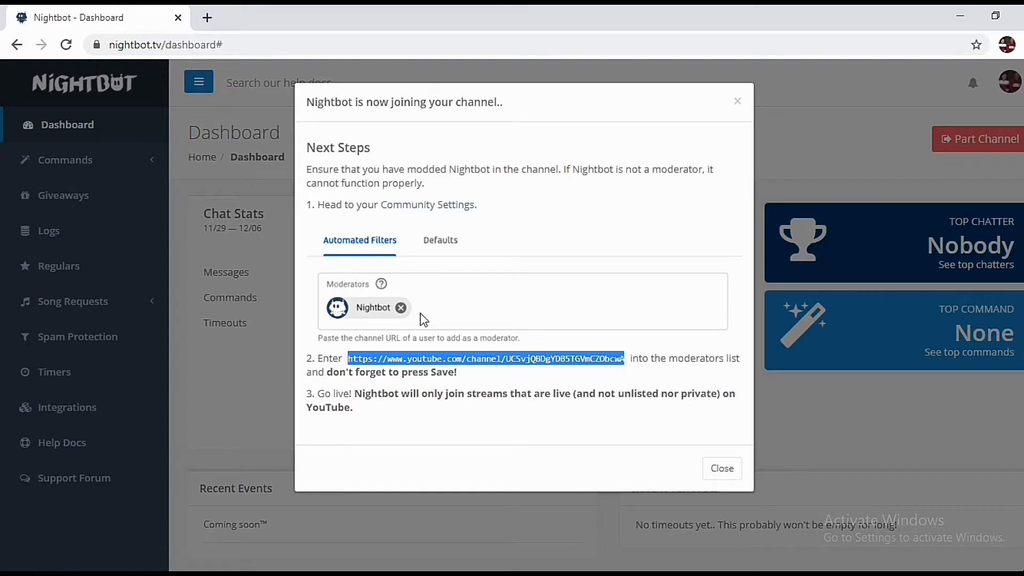
{"action": "left_click", "coordinate": [441, 212]}
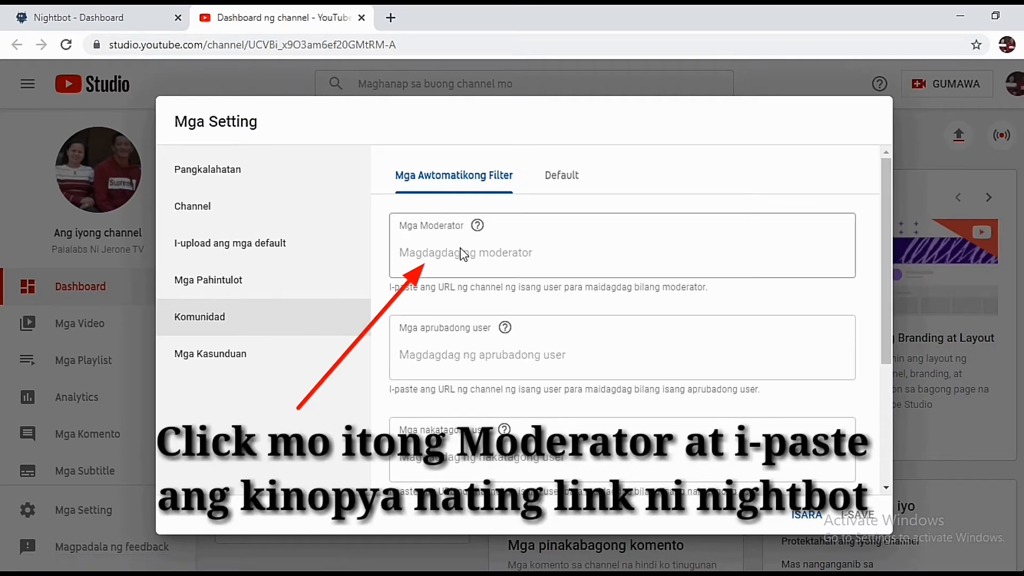
{"action": "left_click", "coordinate": [422, 256]}
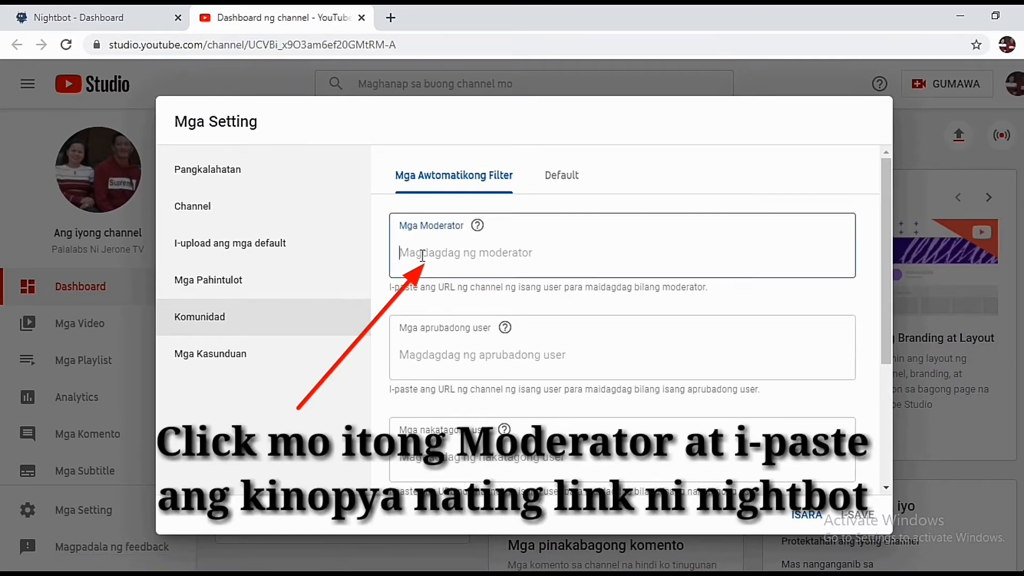
{"action": "right_click", "coordinate": [426, 254]}
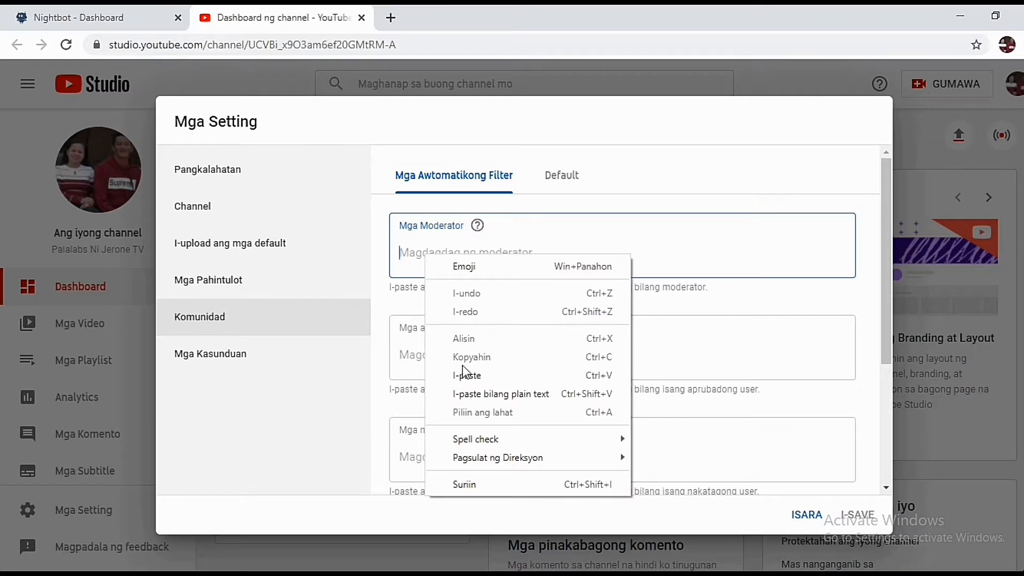
{"action": "left_click", "coordinate": [505, 376]}
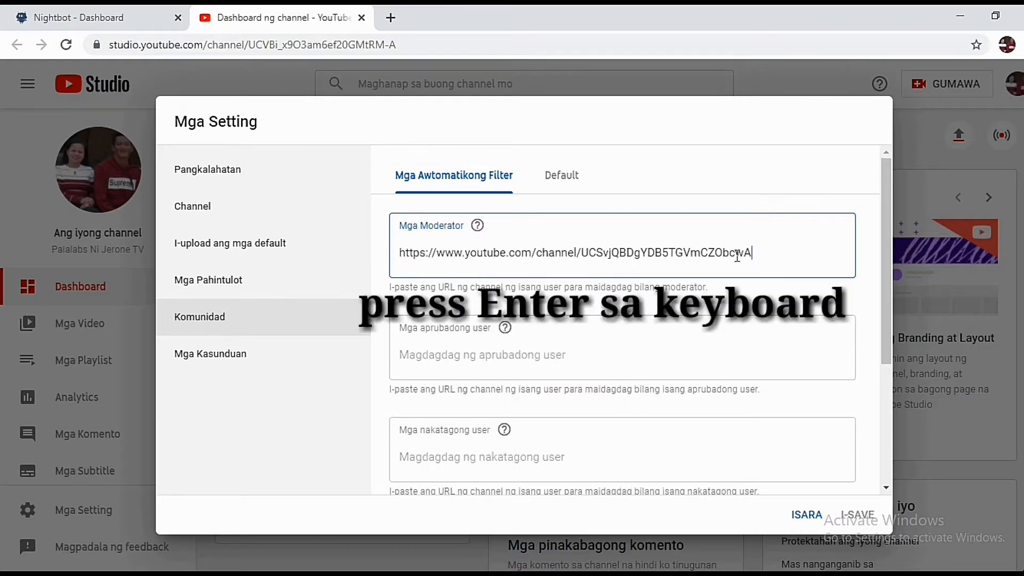
{"action": "key", "text": "Return"}
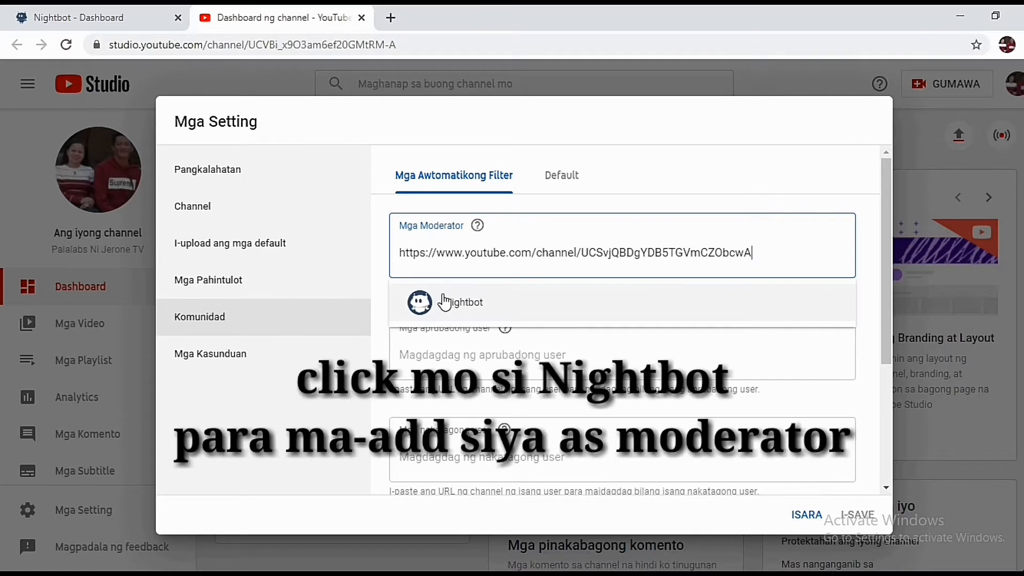
{"action": "left_click", "coordinate": [446, 303]}
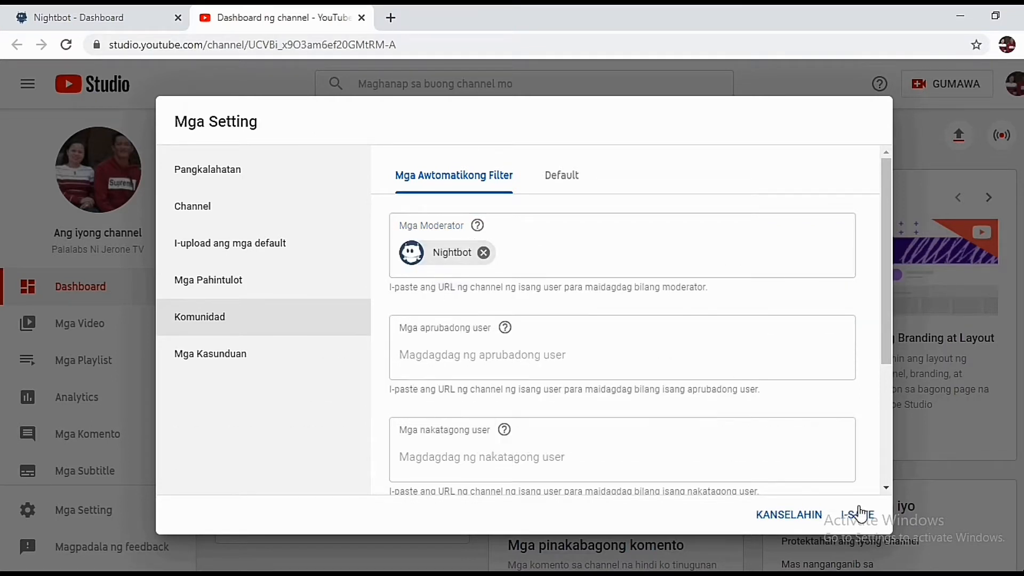
{"action": "left_click", "coordinate": [860, 514]}
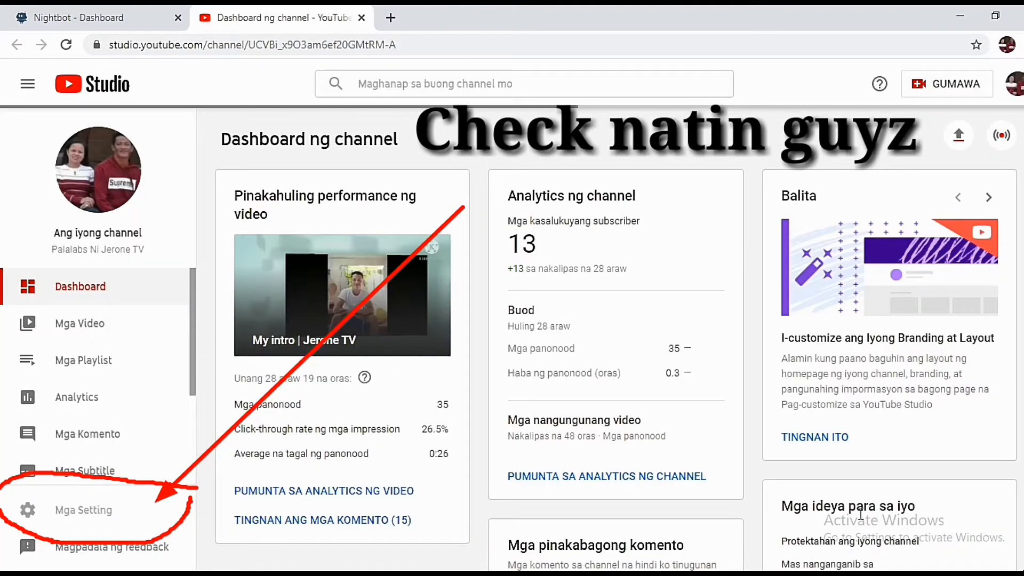
Reopen Settings > Community to confirm Nightbot is listed, then close it
{"action": "left_click", "coordinate": [80, 511]}
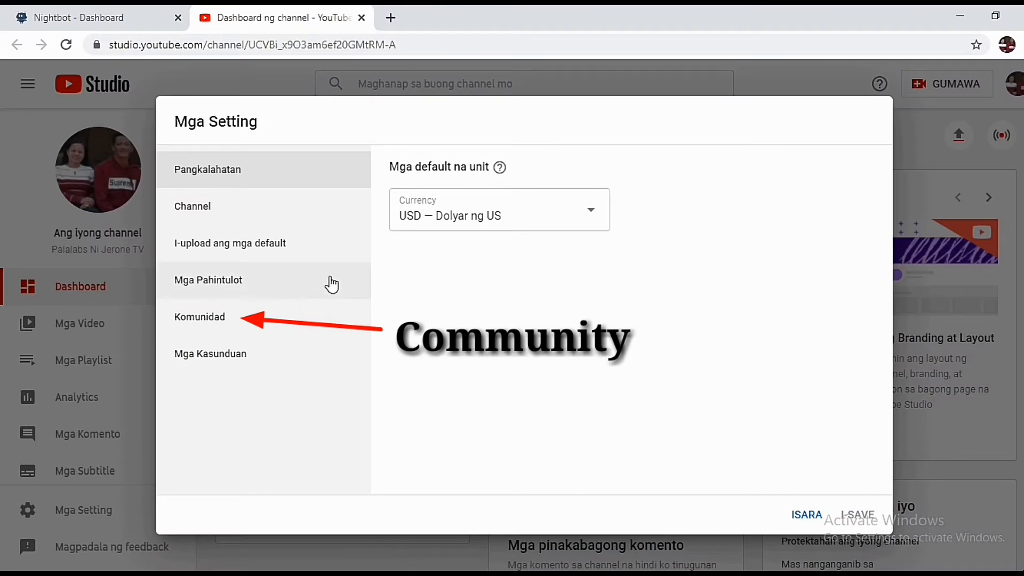
{"action": "left_click", "coordinate": [258, 329]}
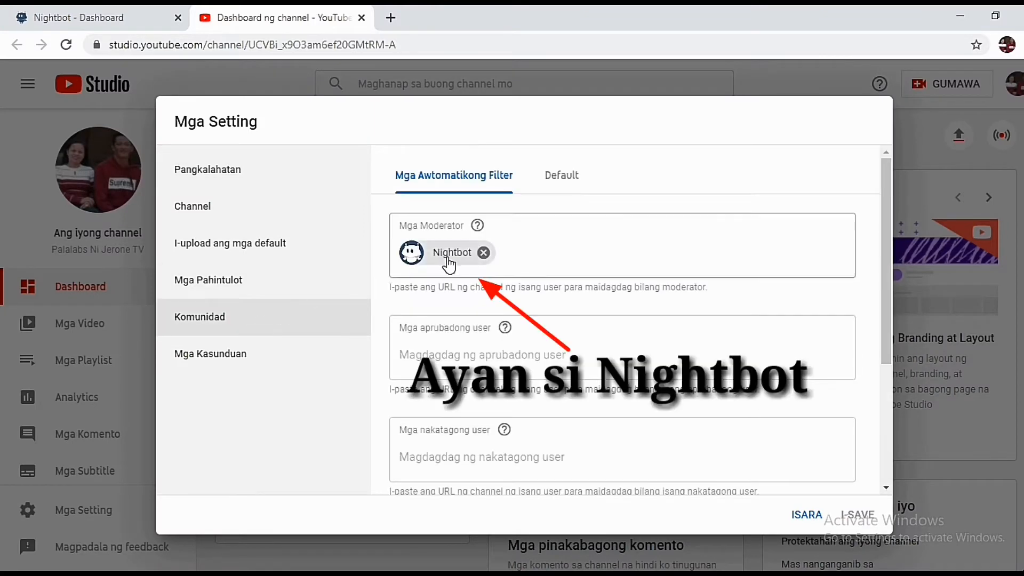
{"action": "left_click", "coordinate": [806, 515]}
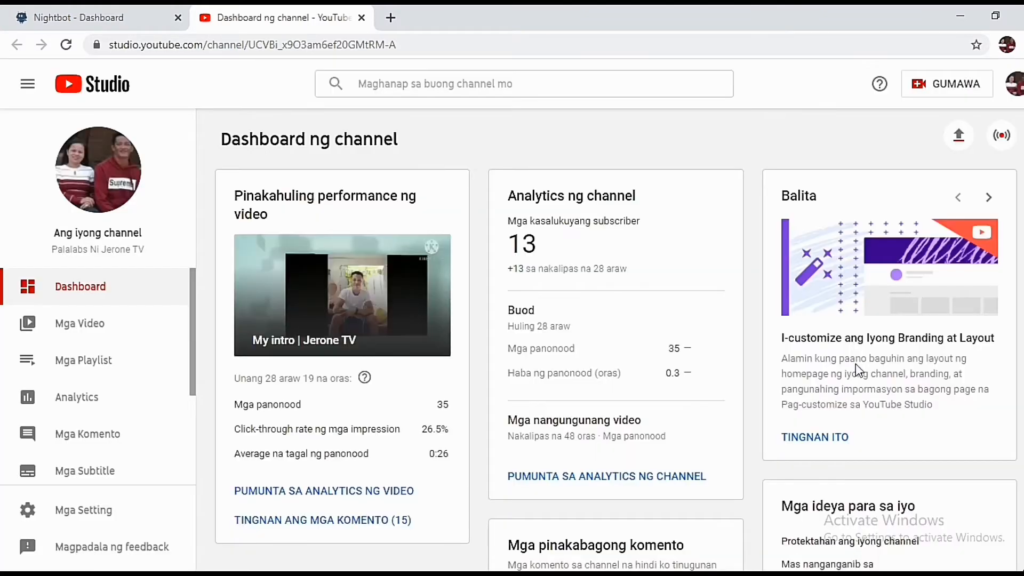
Go to the channel's own YouTube page and dismiss the translation offer
{"action": "left_click", "coordinate": [1015, 90]}
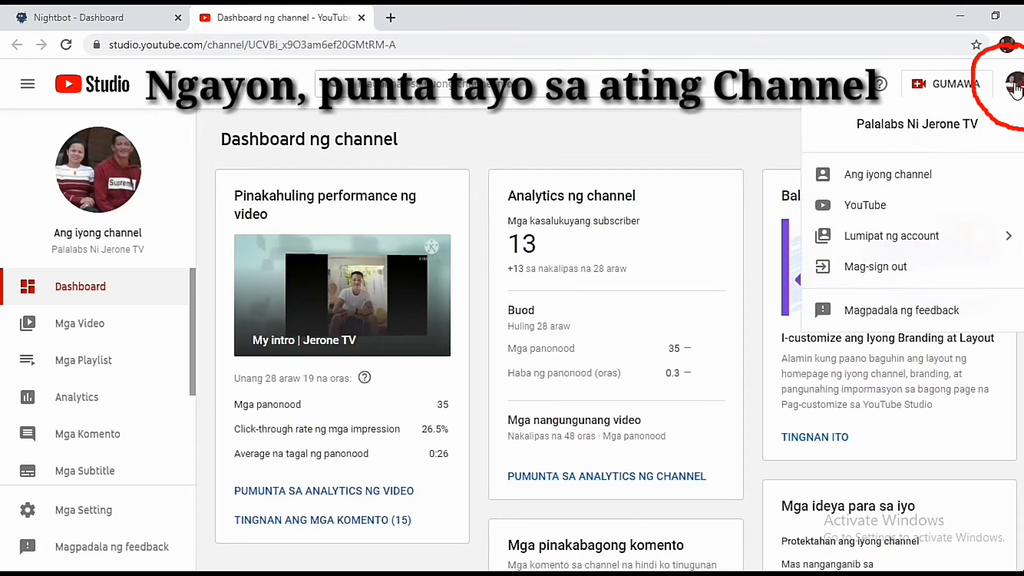
{"action": "left_click", "coordinate": [891, 172]}
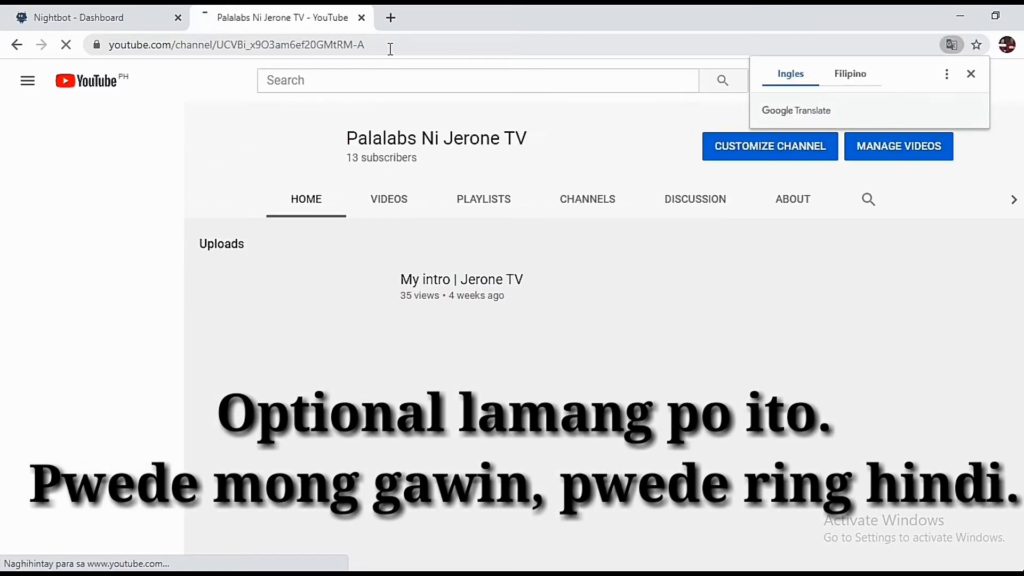
{"action": "left_click", "coordinate": [971, 74]}
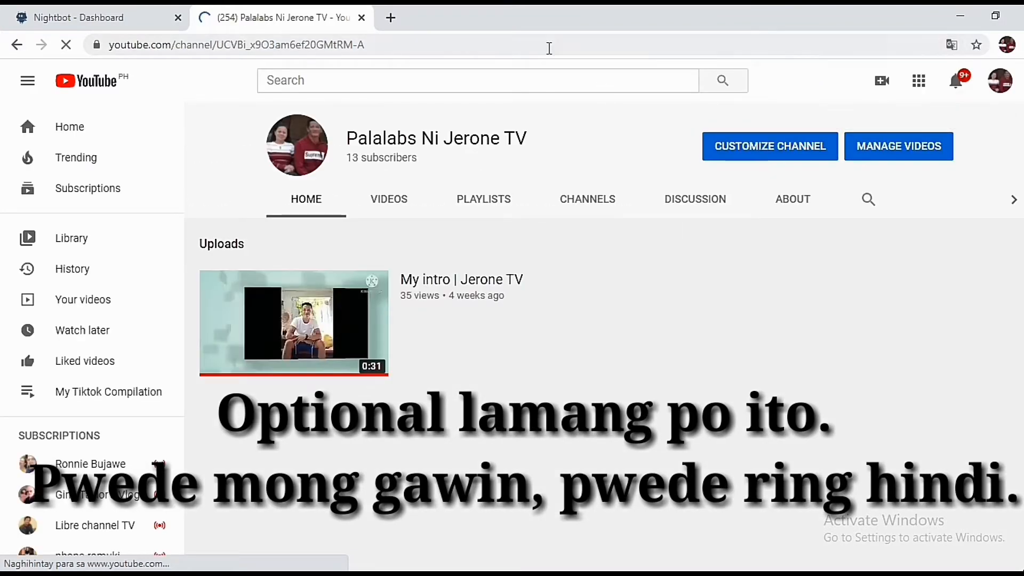
Copy the channel's full URL from the address bar and return to the Nightbot dashboard
{"action": "left_click_drag", "start_coordinate": [465, 46], "coordinate": [127, 38]}
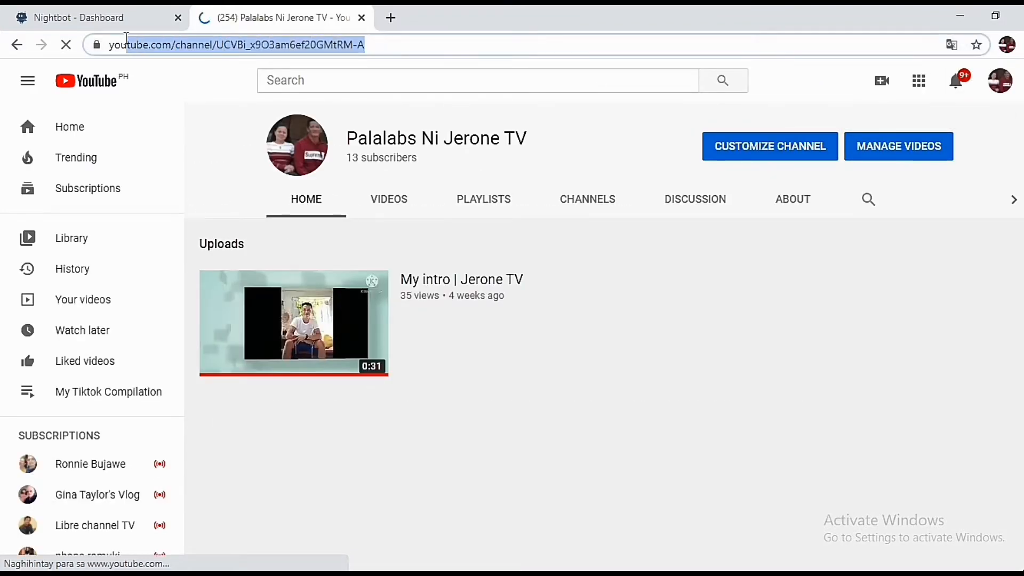
{"action": "left_click", "coordinate": [305, 128]}
{"action": "left_click", "coordinate": [420, 42]}
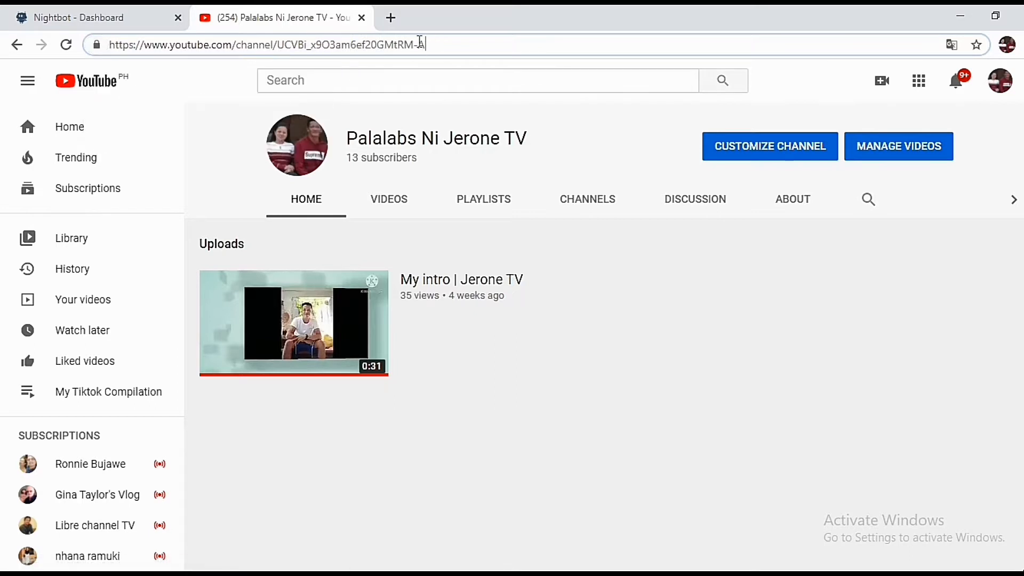
{"action": "left_click_drag", "start_coordinate": [420, 42], "coordinate": [110, 39]}
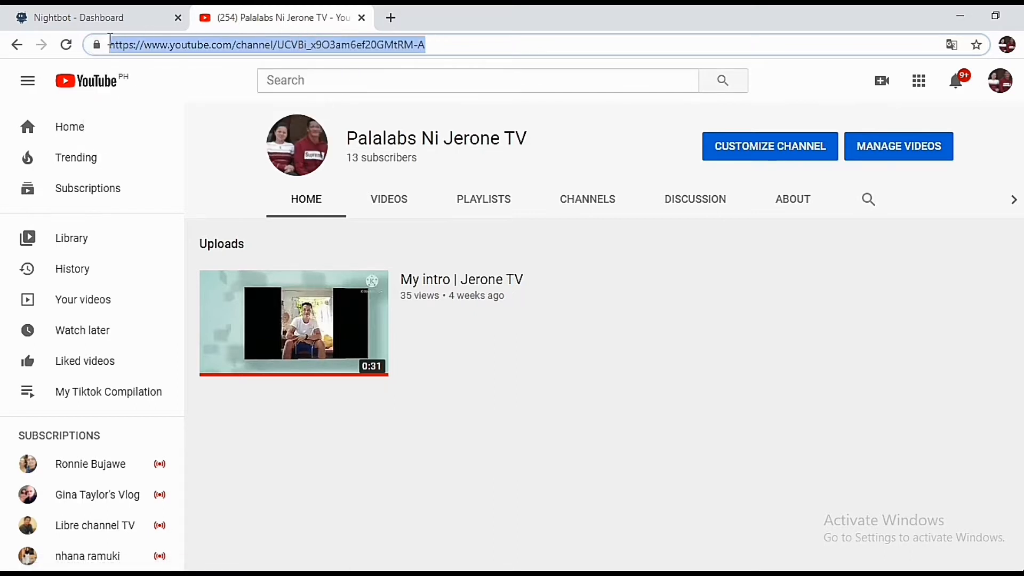
{"action": "right_click", "coordinate": [223, 47]}
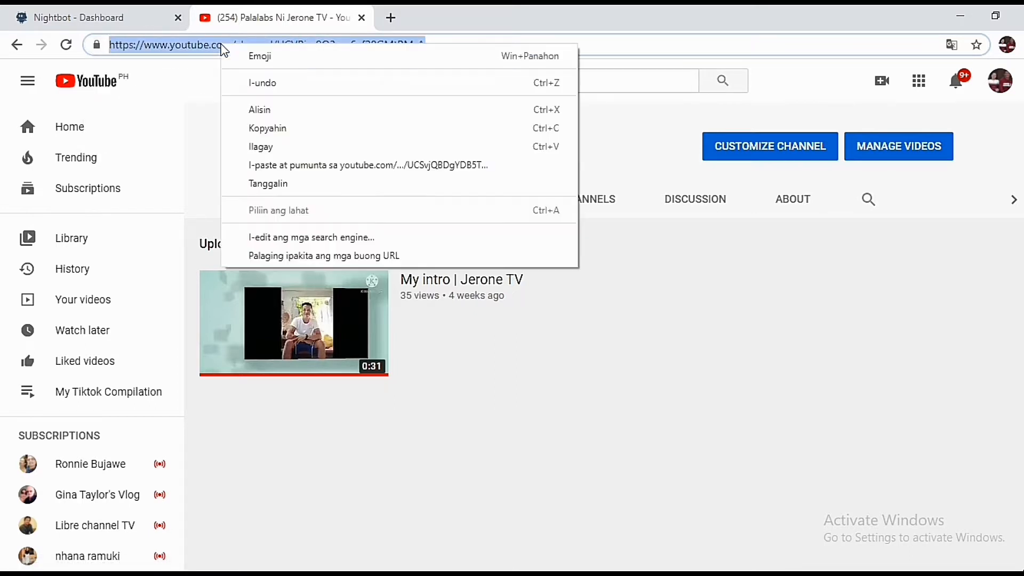
{"action": "left_click", "coordinate": [318, 133]}
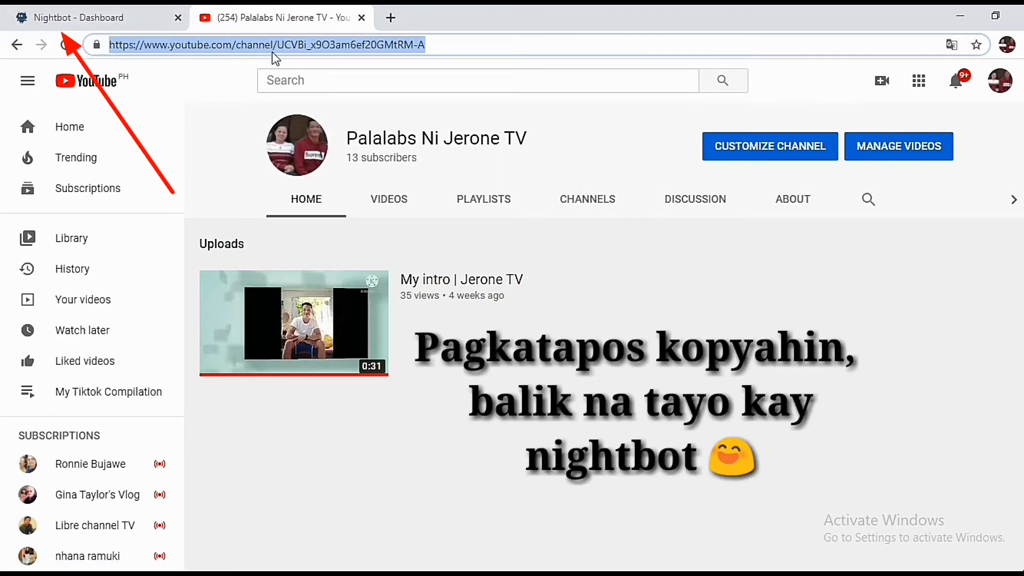
{"action": "left_click", "coordinate": [124, 18]}
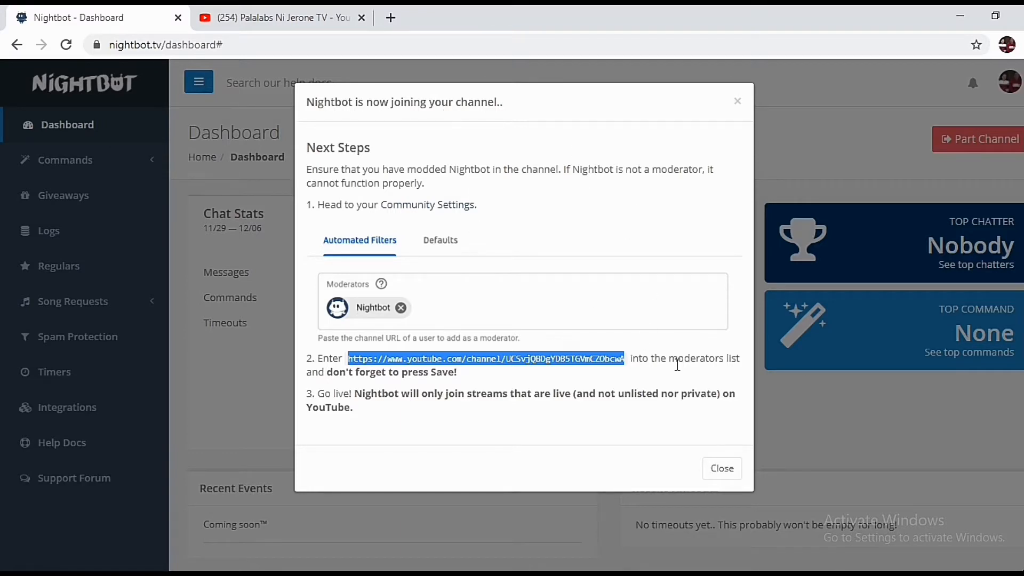
Close the join notice, open Commands > Custom, and start adding a new command
{"action": "left_click", "coordinate": [722, 468]}
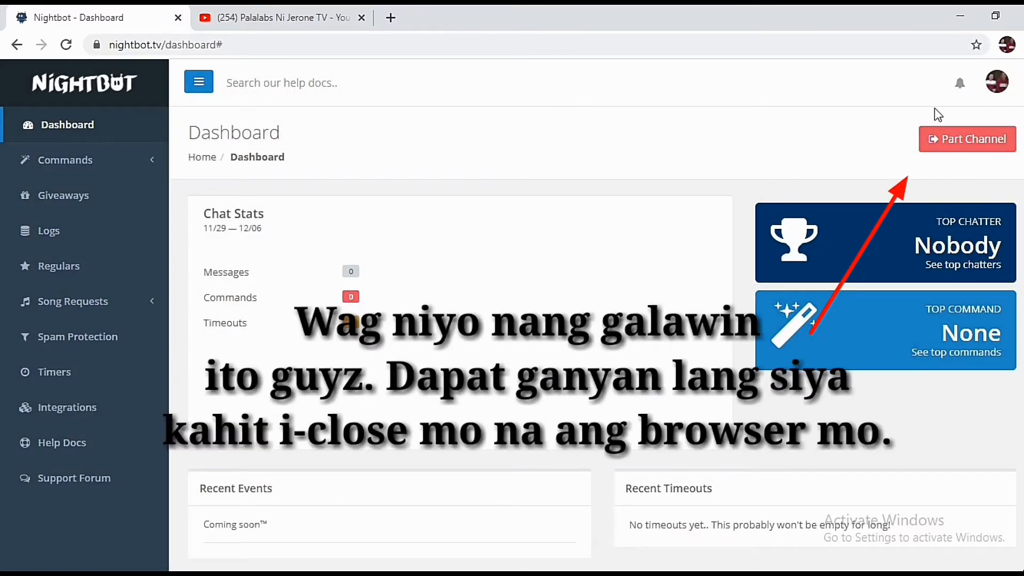
{"action": "left_click", "coordinate": [84, 172]}
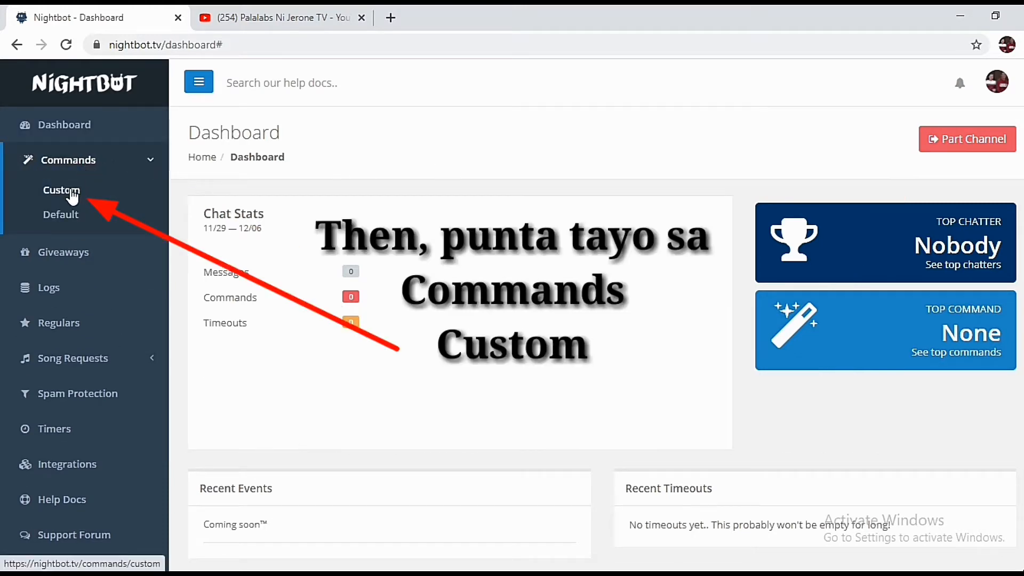
{"action": "left_click", "coordinate": [73, 196]}
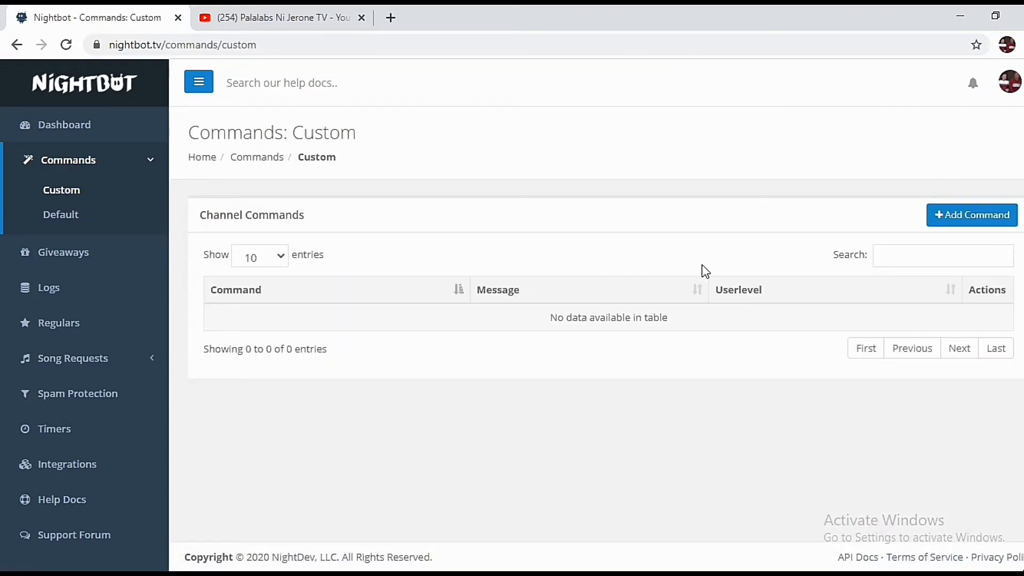
{"action": "left_click", "coordinate": [958, 218]}
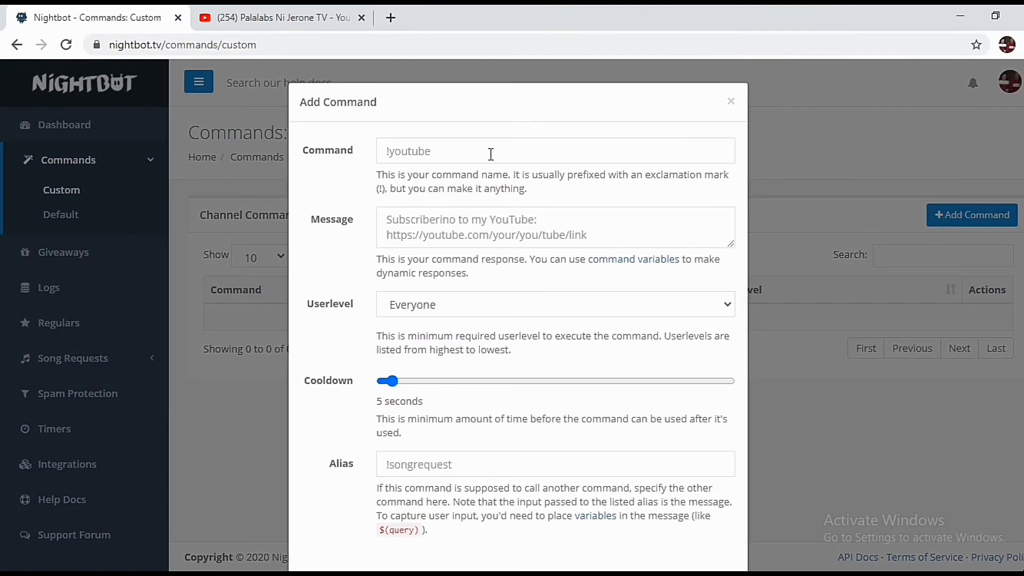
Name the command 'tamsak' and begin its message 'Salamat sa patamsak natin diyan kaibigang $'
{"action": "left_click", "coordinate": [491, 154]}
{"action": "type", "text": "tamsak"}
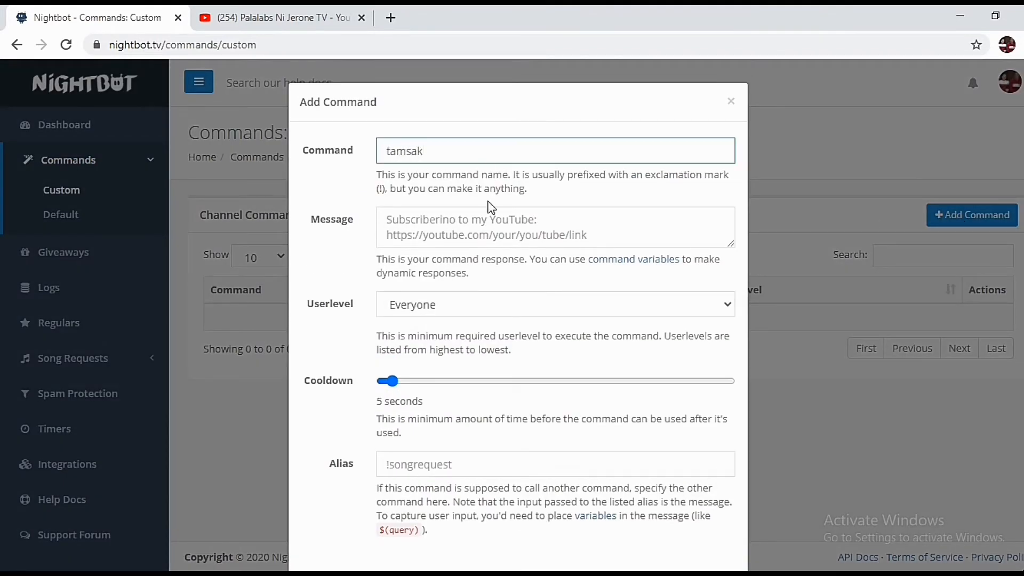
{"action": "left_click", "coordinate": [487, 224]}
{"action": "type", "text": "Salamat s"}
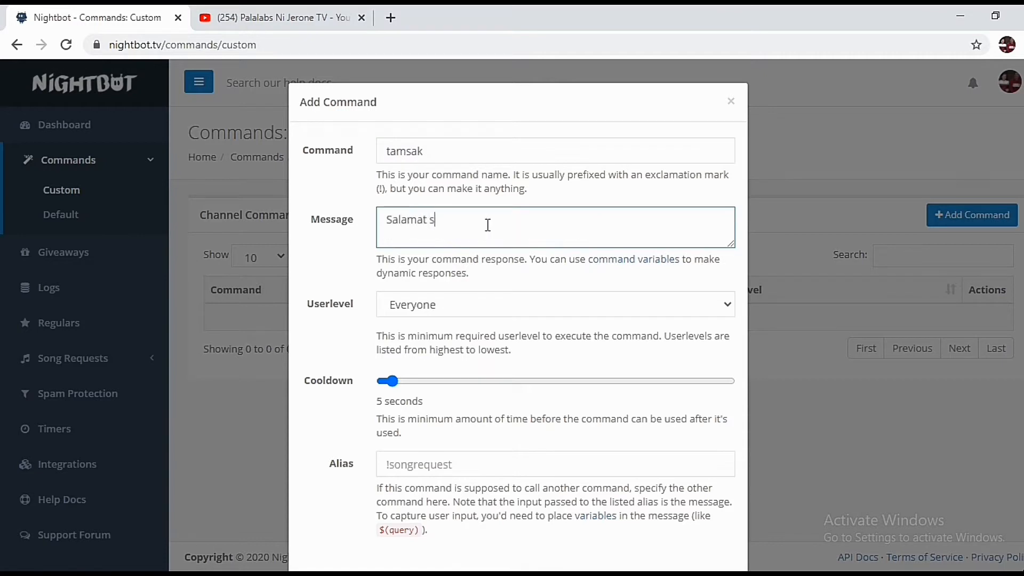
{"action": "type", "text": "a patamsak natin diyan kai"}
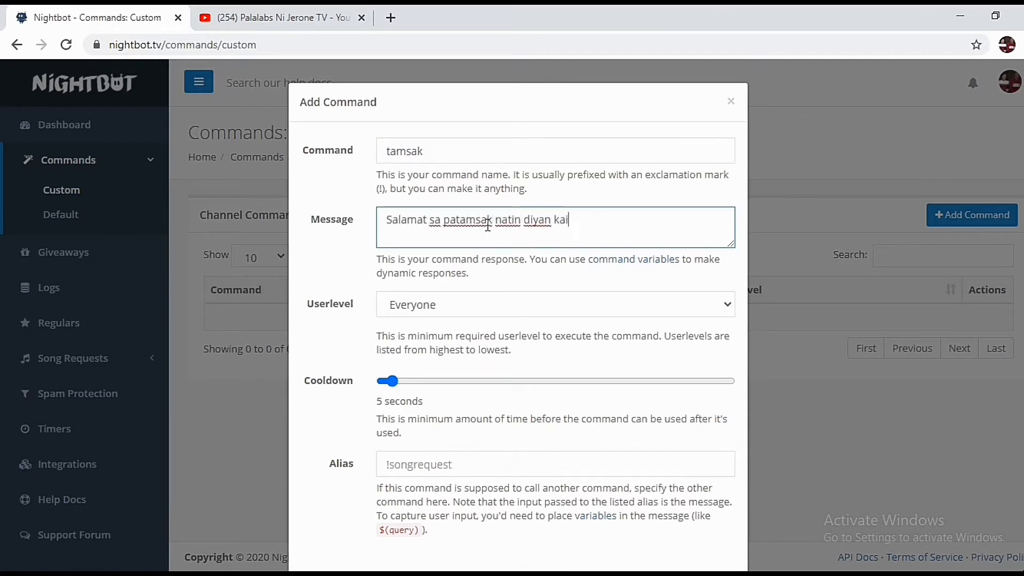
{"action": "type", "text": "bigang $(user"}
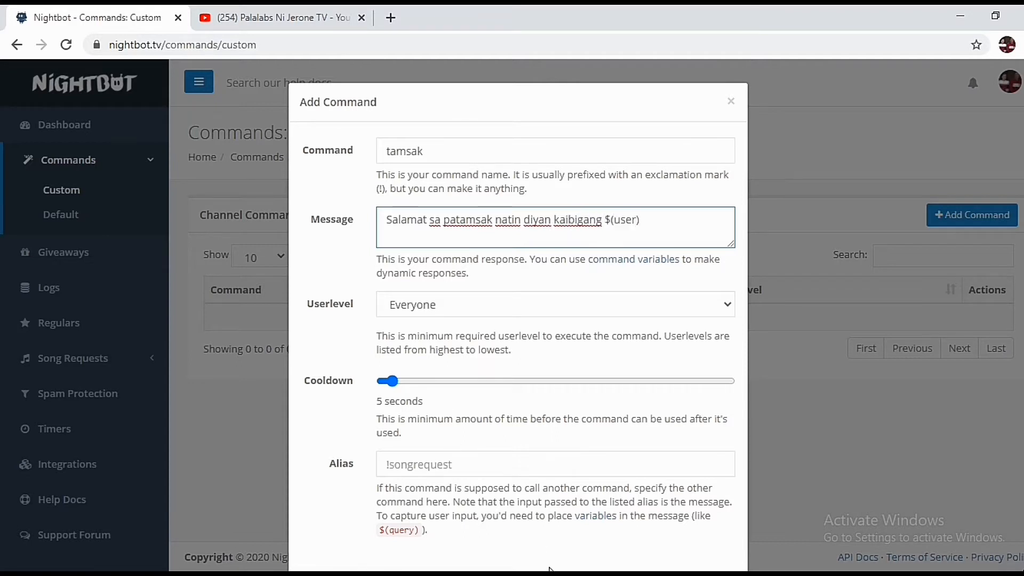
Write a Notepad note explaining $(user) copies the name of whoever typed tamsak
{"action": "mouse_move", "coordinate": [549, 570]}
{"action": "left_click", "coordinate": [553, 507]}
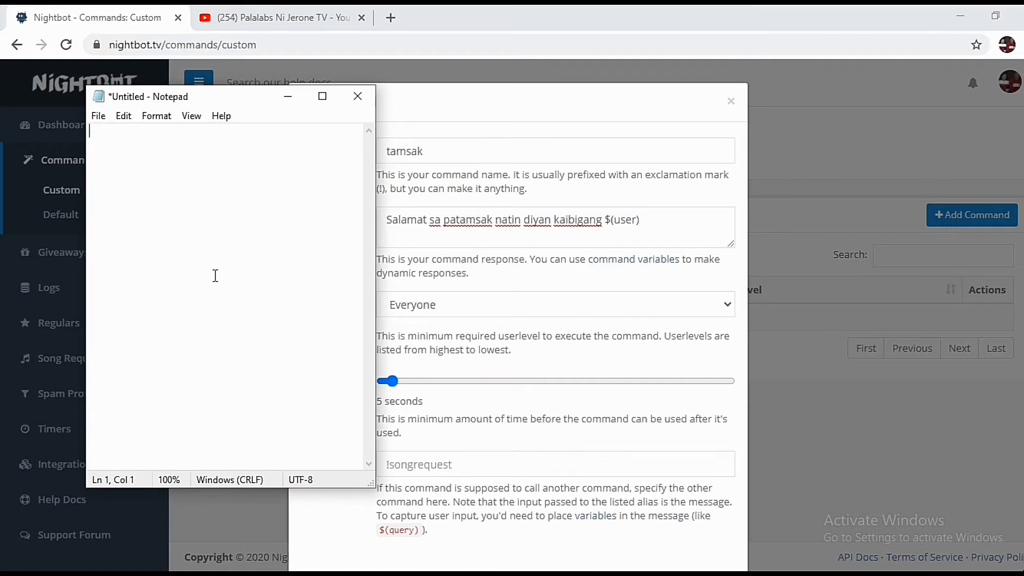
{"action": "type", "text": "$(user) ay default"}
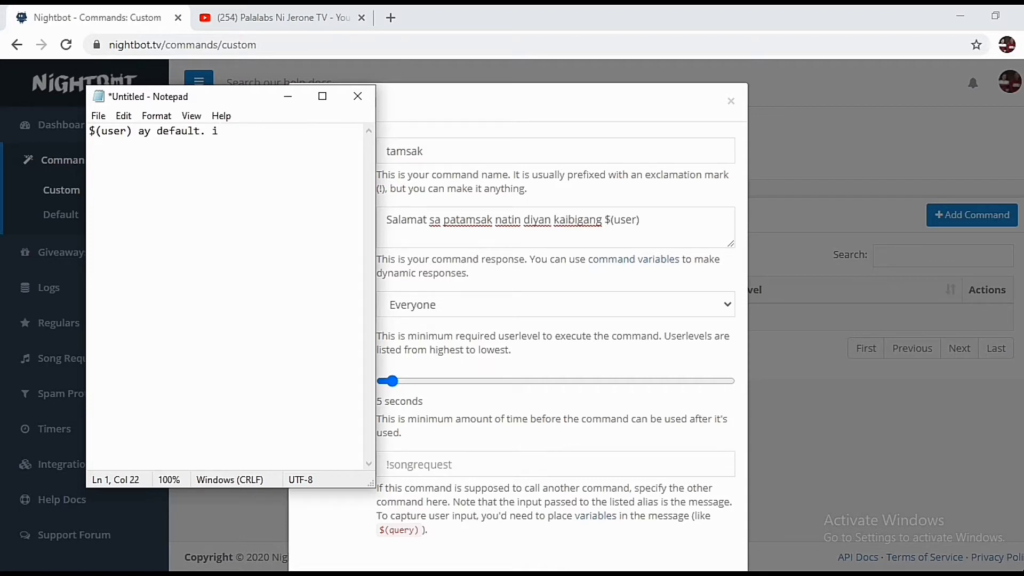
{"action": "type", "text": ". Ibig sabihin, kokopyahin ni nigh"}
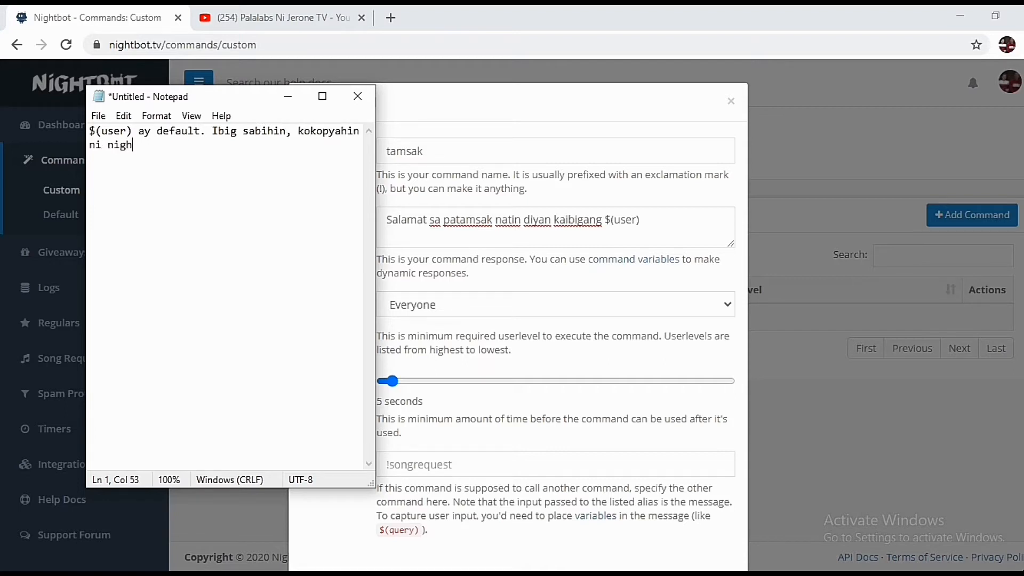
{"action": "type", "text": "tbot ang pangalan"}
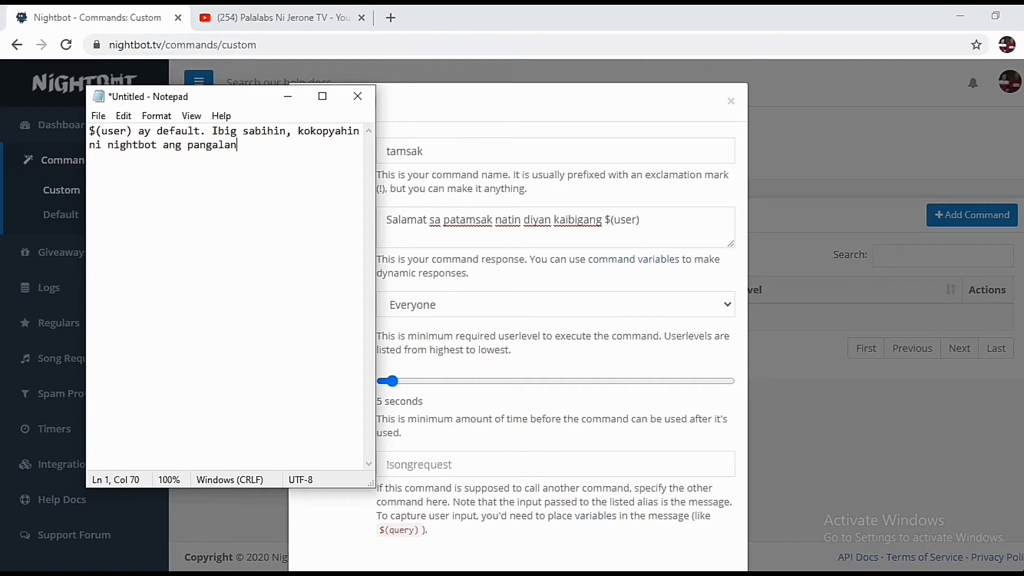
{"action": "type", "text": " ng user na nagtype ng tamsak."}
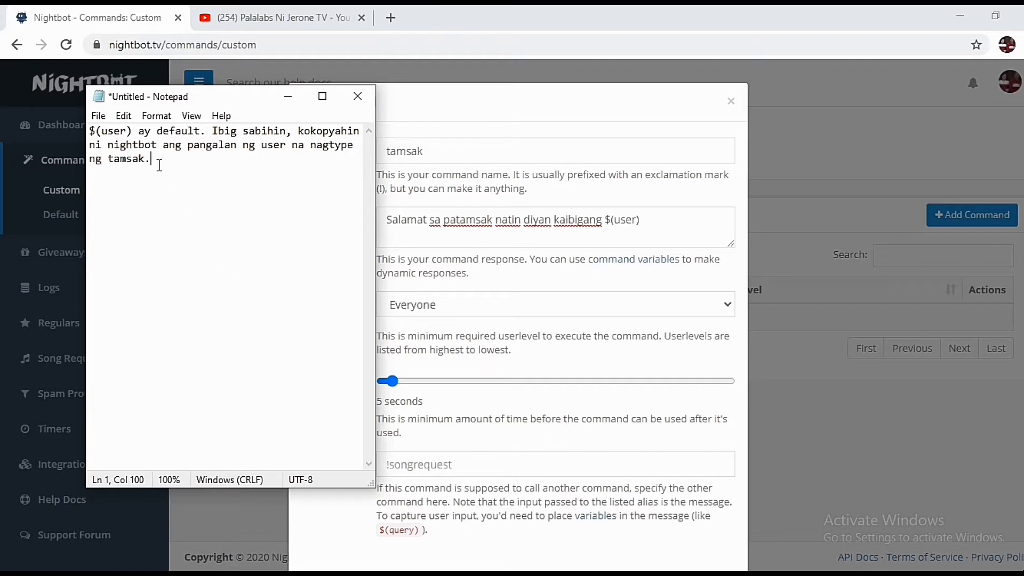
{"action": "left_click_drag", "start_coordinate": [156, 162], "coordinate": [87, 131]}
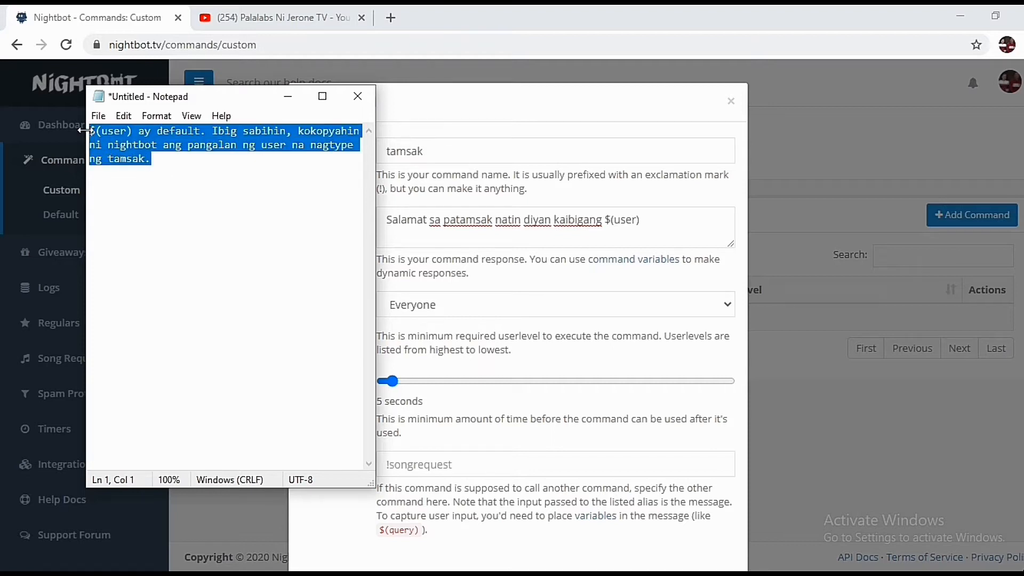
{"action": "left_click", "coordinate": [191, 196]}
{"action": "key", "text": "Return"}
{"action": "key", "text": "Return"}
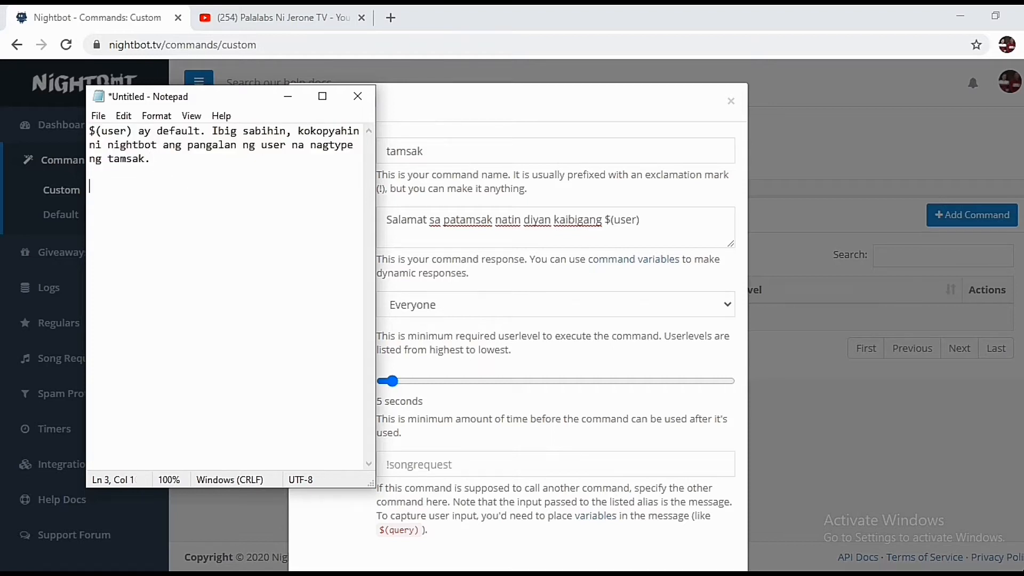
{"action": "left_click", "coordinate": [300, 101]}
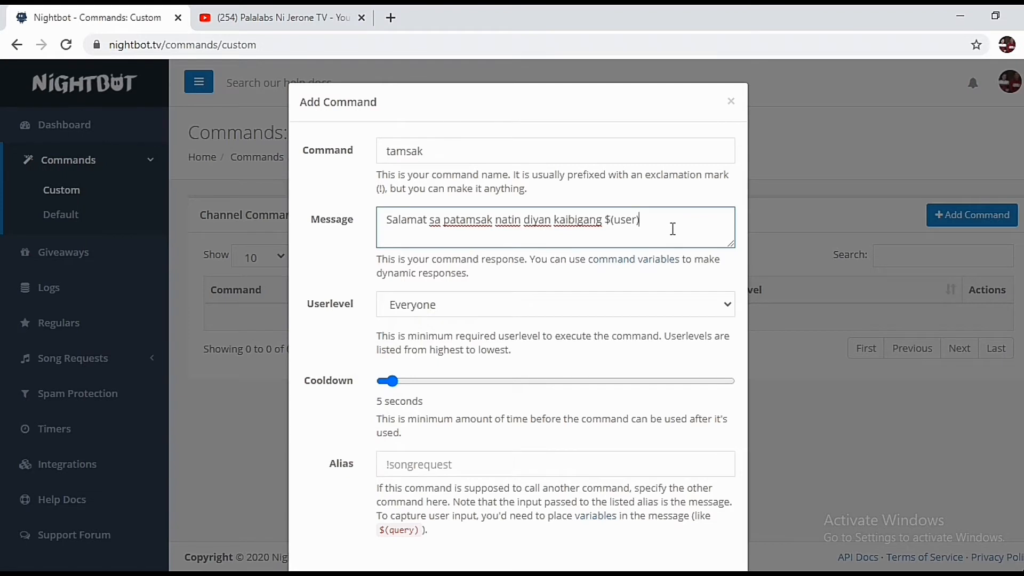
Append 'Welcome sa livestream ni host! Mega mega lab shawtawt sayo!' and submit the tamsak command
{"action": "type", "text": "Welcome sa livestream"}
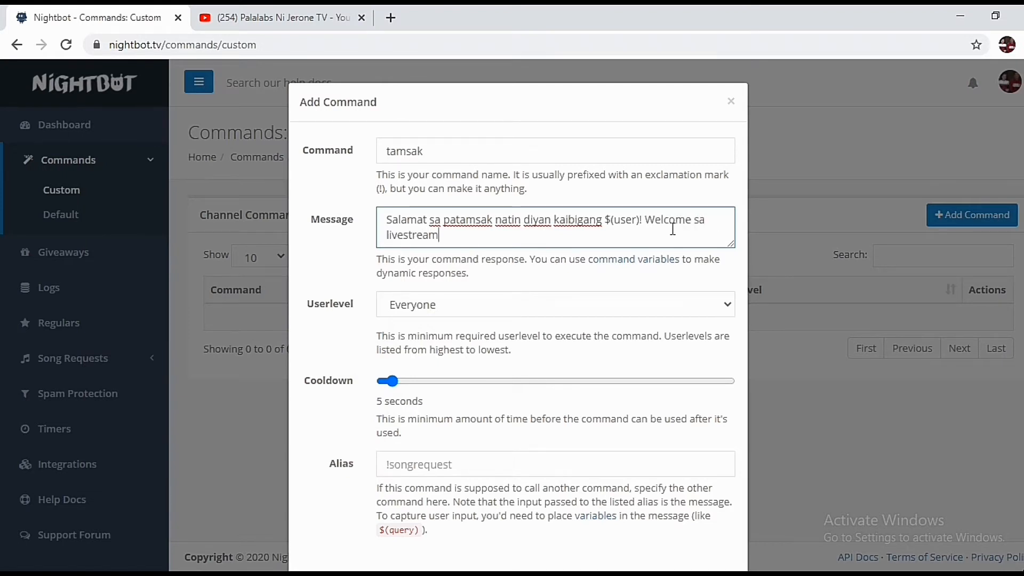
{"action": "type", "text": " ni host! Mega mega lab"}
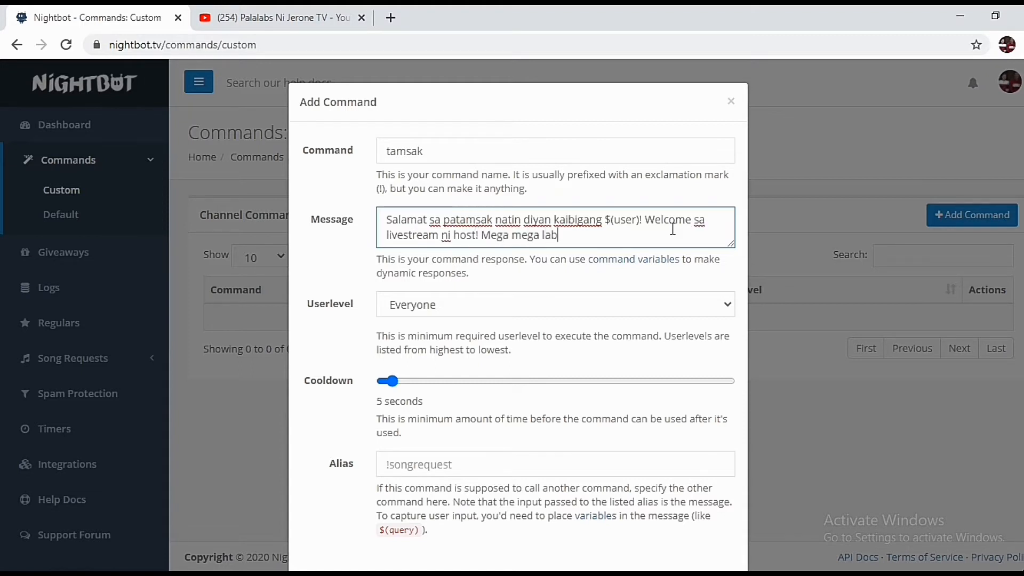
{"action": "type", "text": "shawtawt sayo!"}
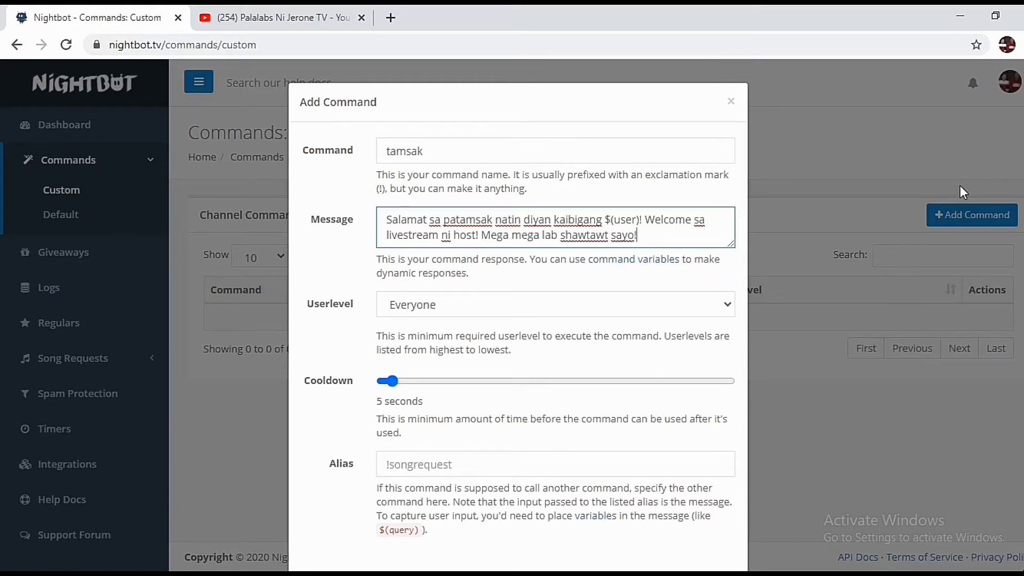
{"action": "scroll", "coordinate": [960, 185], "scroll_direction": "down", "scroll_amount": 1}
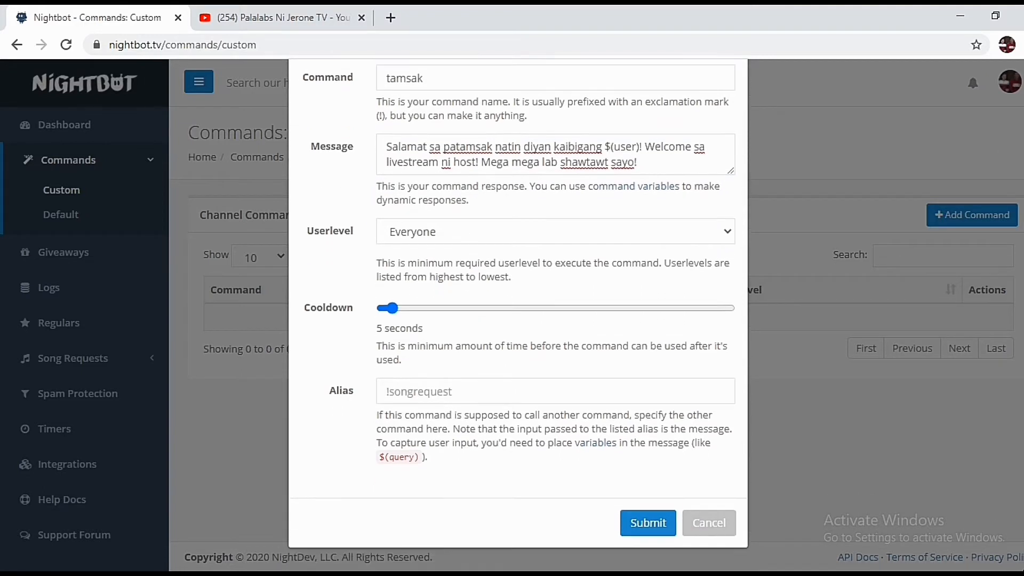
{"action": "left_click", "coordinate": [644, 525]}
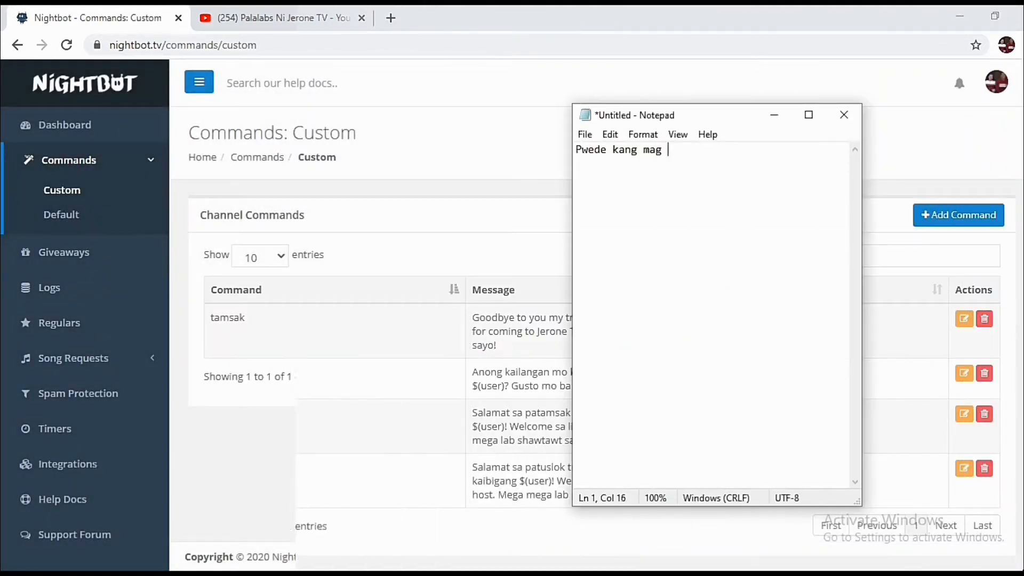
Type the Notepad note about adding unlimited commands without repeating a word
{"action": "type", "text": "add ng"}
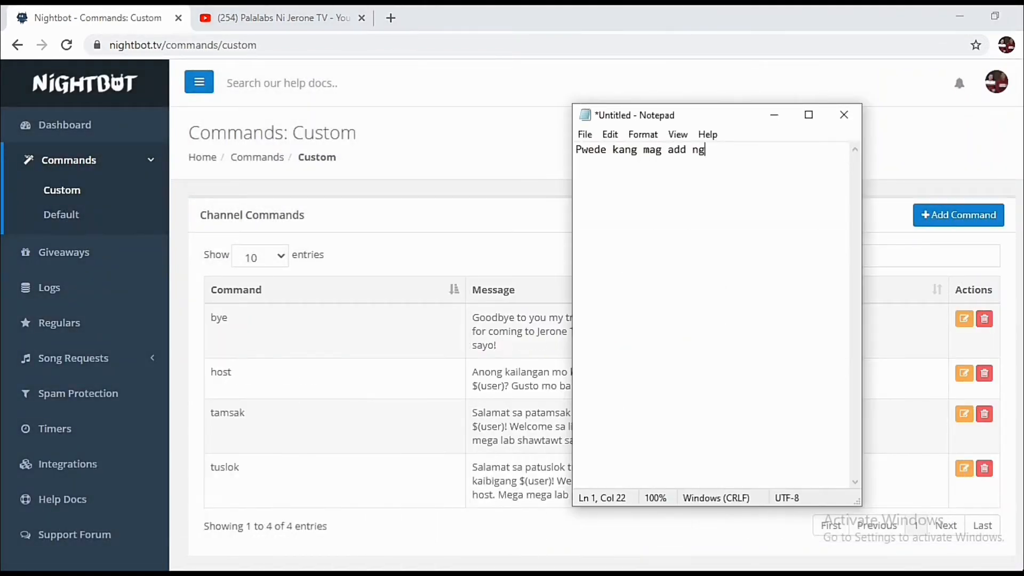
{"action": "type", "text": " maraming command hanggang "}
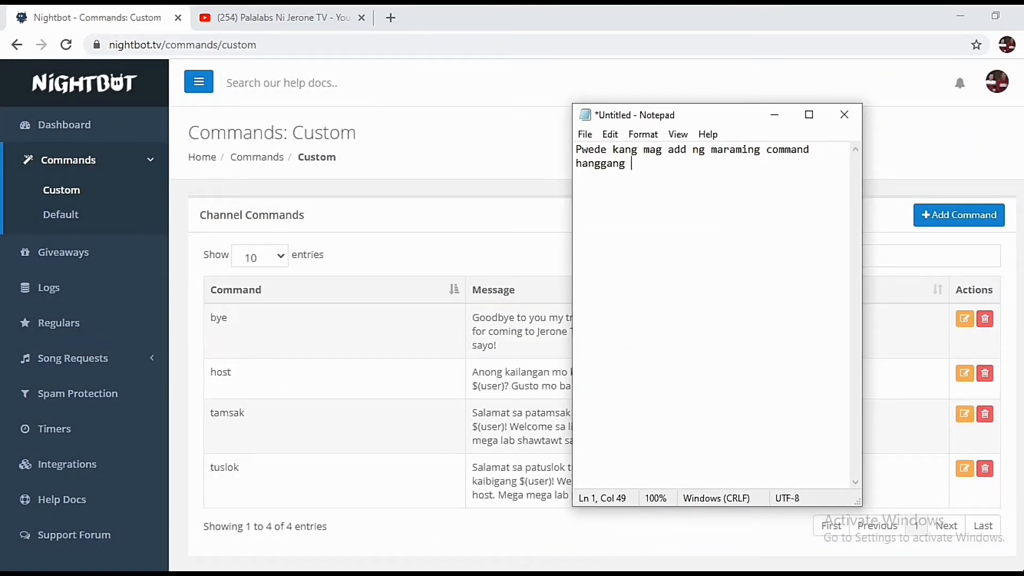
{"action": "type", "text": "gusto mo. Wag lang"}
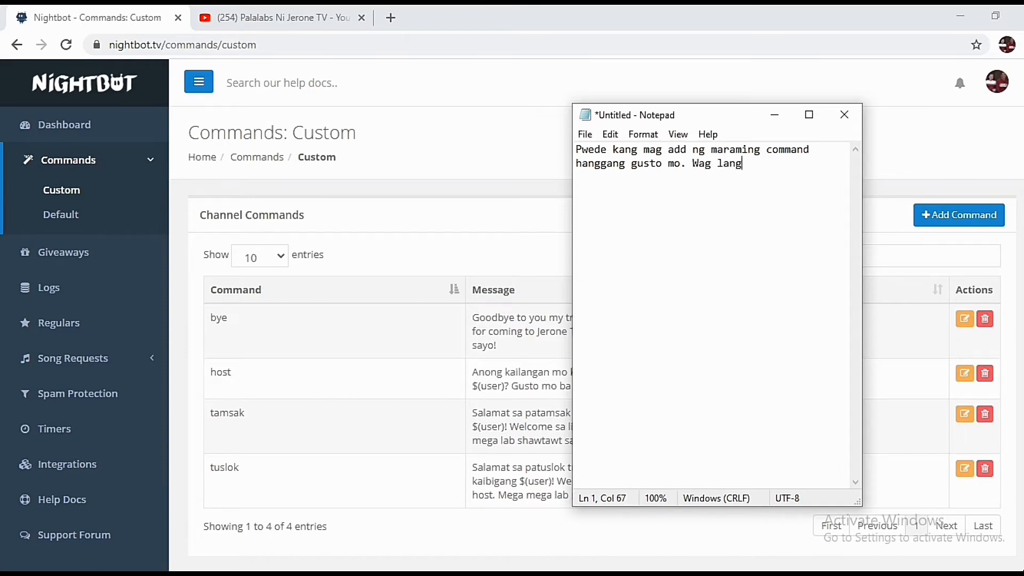
{"action": "type", "text": " inuulit ulit ang word na i"}
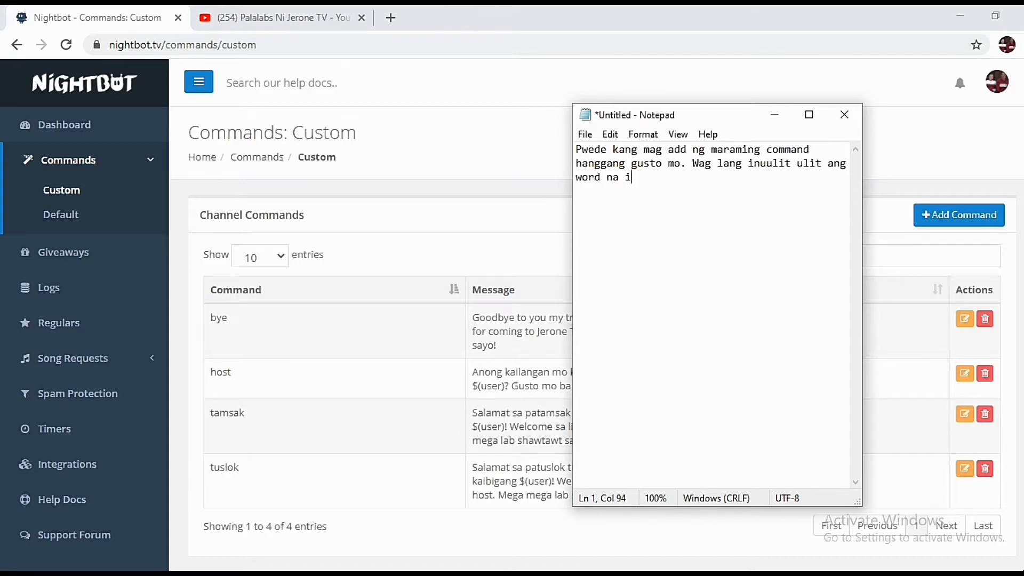
{"action": "type", "text": "nilalagay mo. Pwede mong i edit an"}
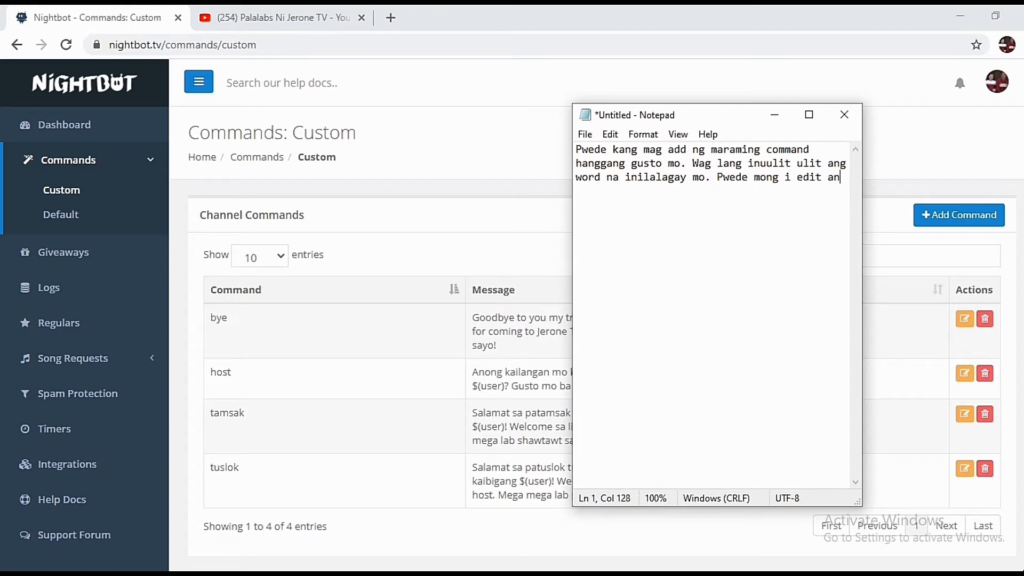
{"action": "type", "text": "g nailagay mo na, pwede mo r"}
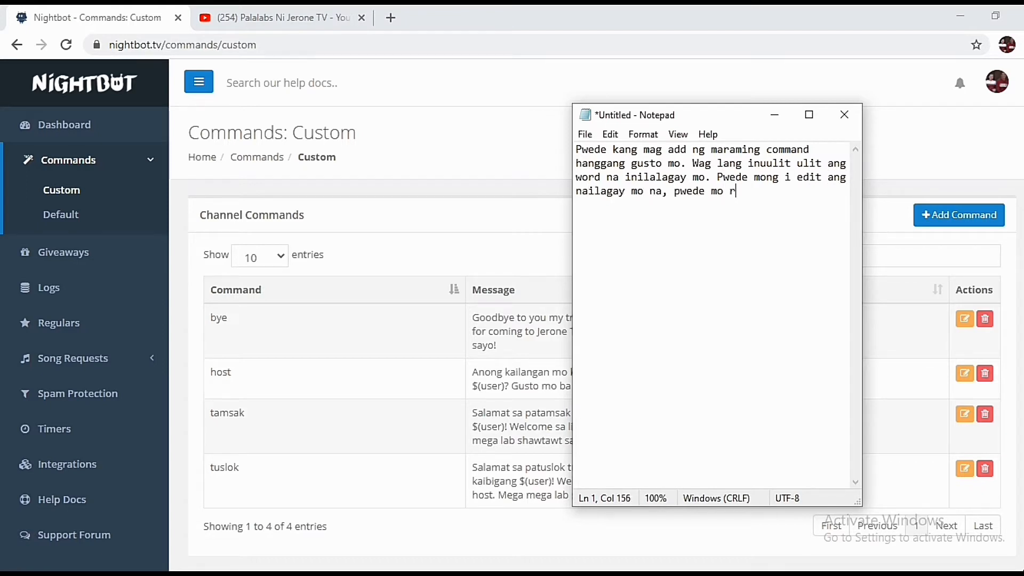
{"action": "type", "text": "ing i-delete kung ayaw"}
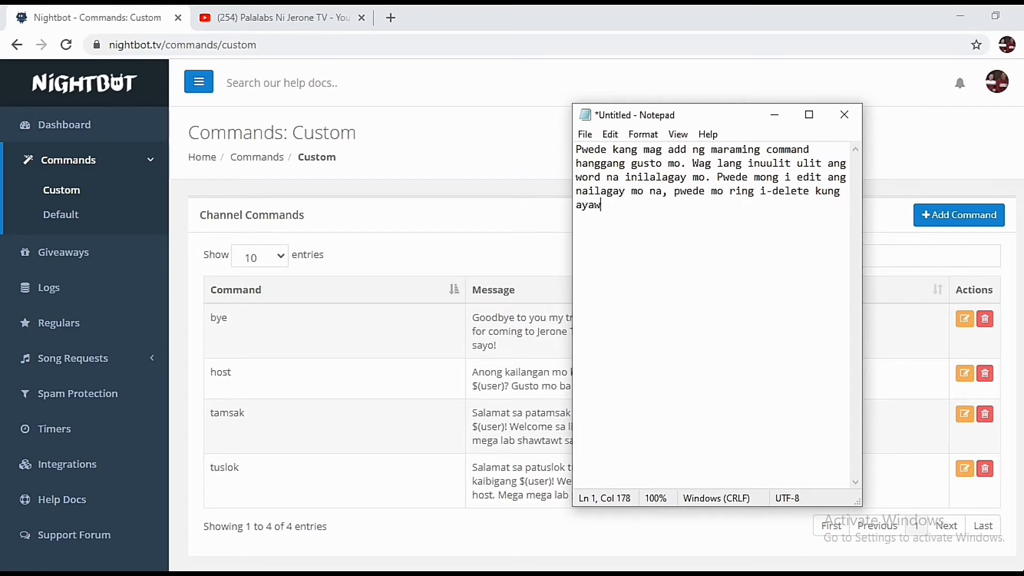
{"action": "type", "text": " mo na."}
{"action": "left_click", "coordinate": [967, 320]}
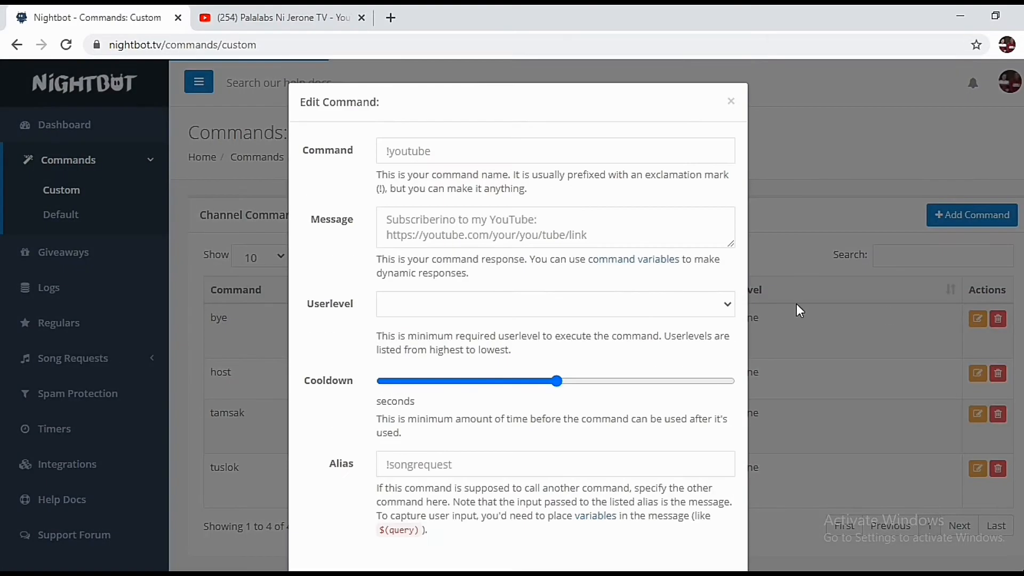
{"action": "left_click", "coordinate": [733, 104]}
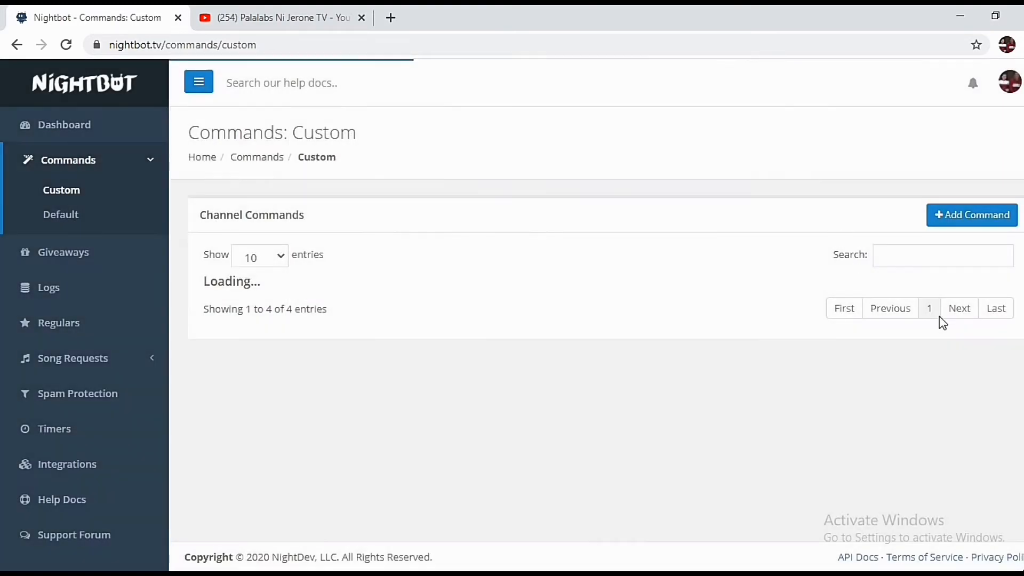
{"action": "left_click", "coordinate": [984, 320]}
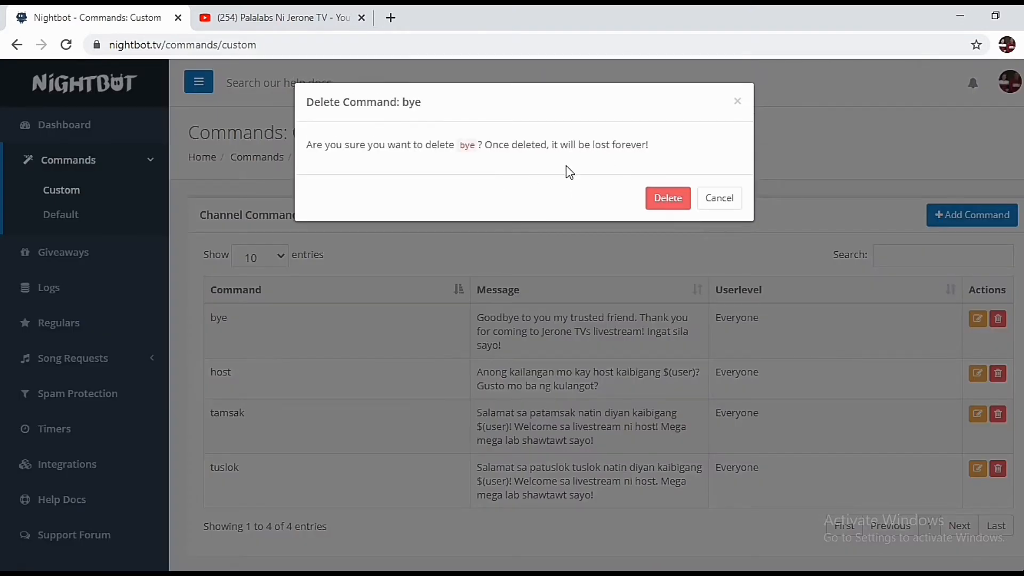
{"action": "left_click", "coordinate": [717, 198]}
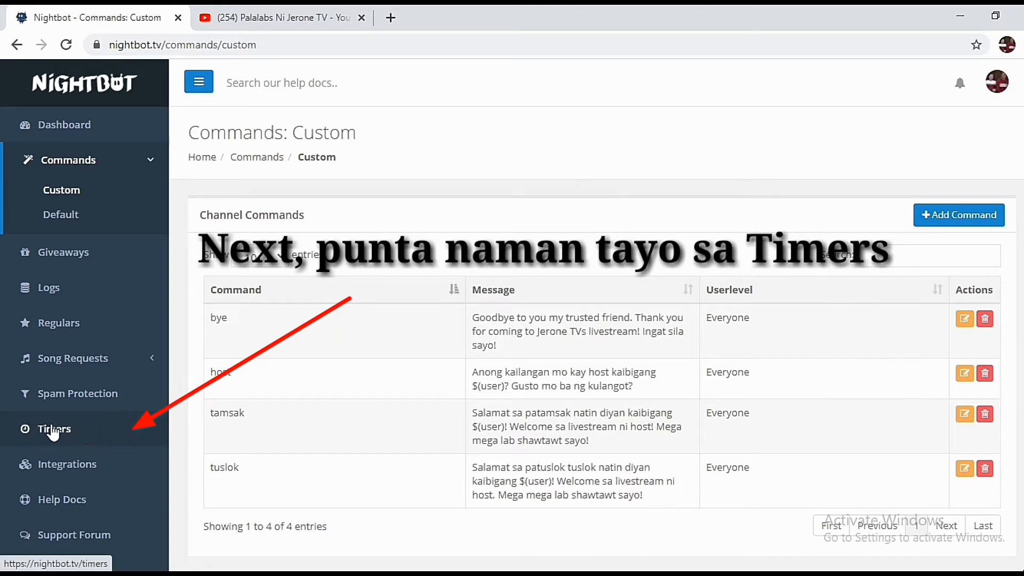
Switch Nightbot to Timers and rewrite the note: commands respond only when someone types them, like 'tamsak'
{"action": "left_click", "coordinate": [105, 429]}
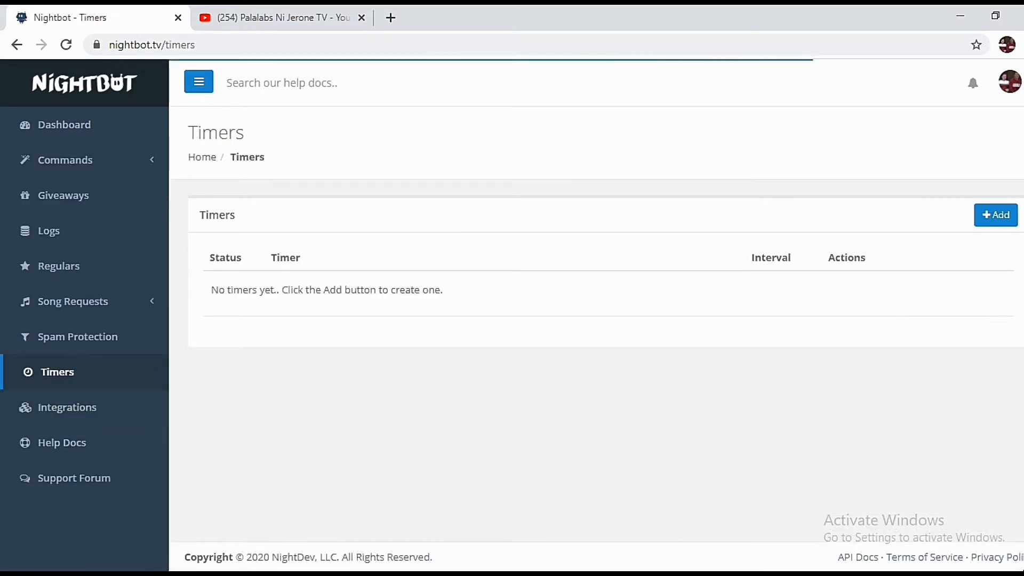
{"action": "left_click", "coordinate": [554, 573]}
{"action": "left_click_drag", "start_coordinate": [623, 434], "coordinate": [559, 149]}
{"action": "type", "text": "A"}
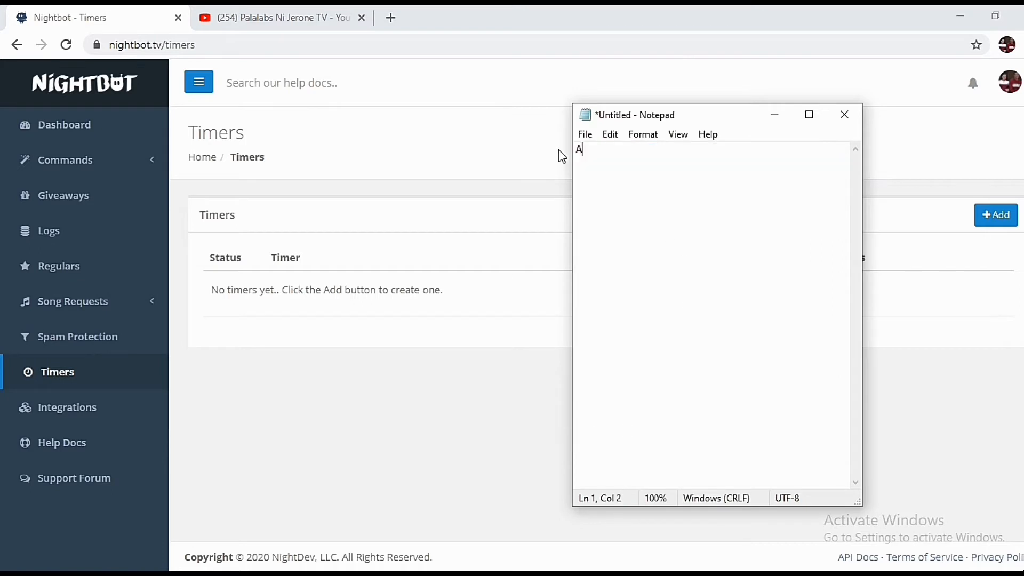
{"action": "type", "text": "ng commands at timers ay "}
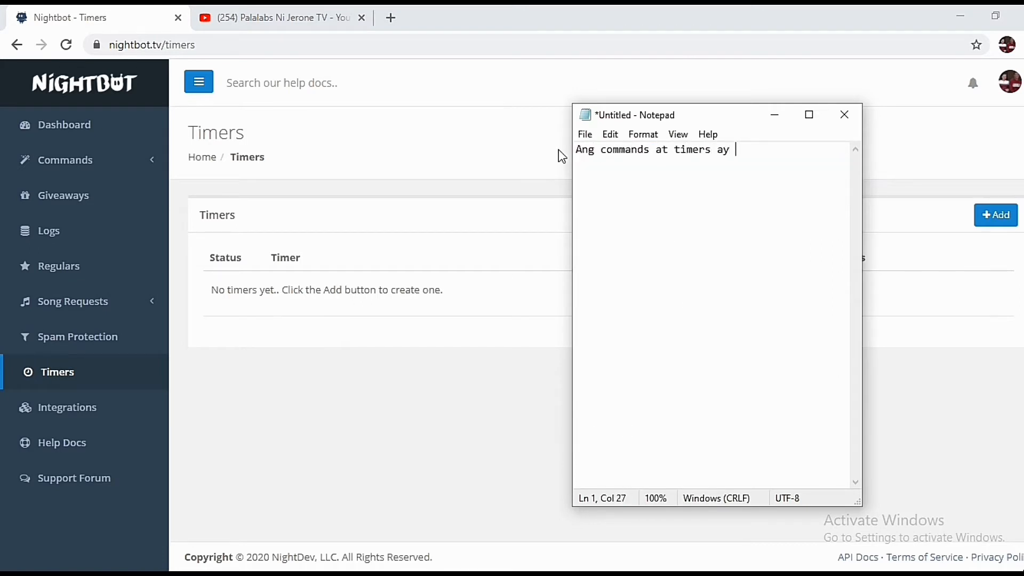
{"action": "type", "text": "halos magparehas lang."}
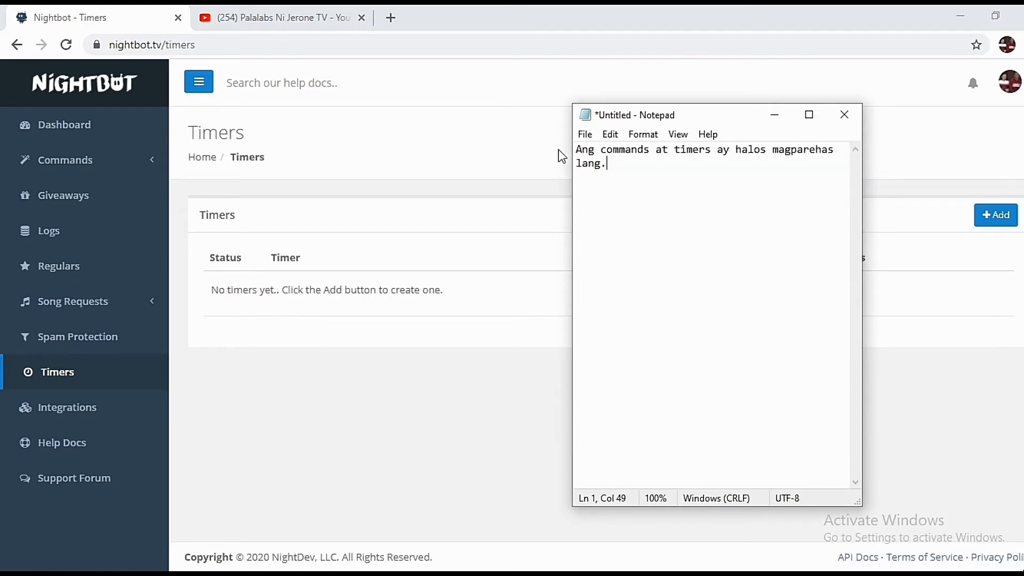
{"action": "type", "text": " Ang pagkakaiba lang nila"}
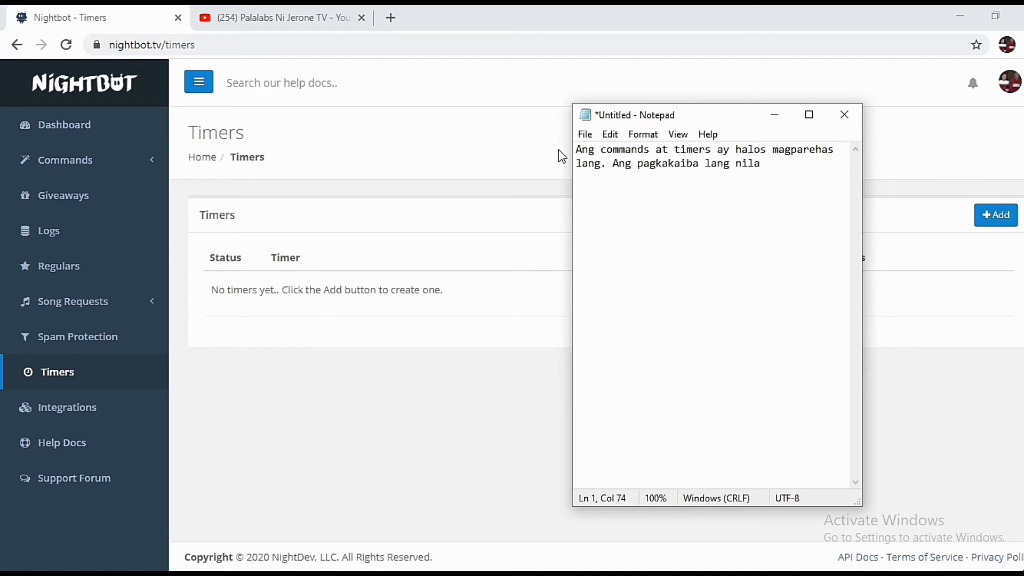
{"action": "type", "text": ", sa commands kailangan may magtyoe"}
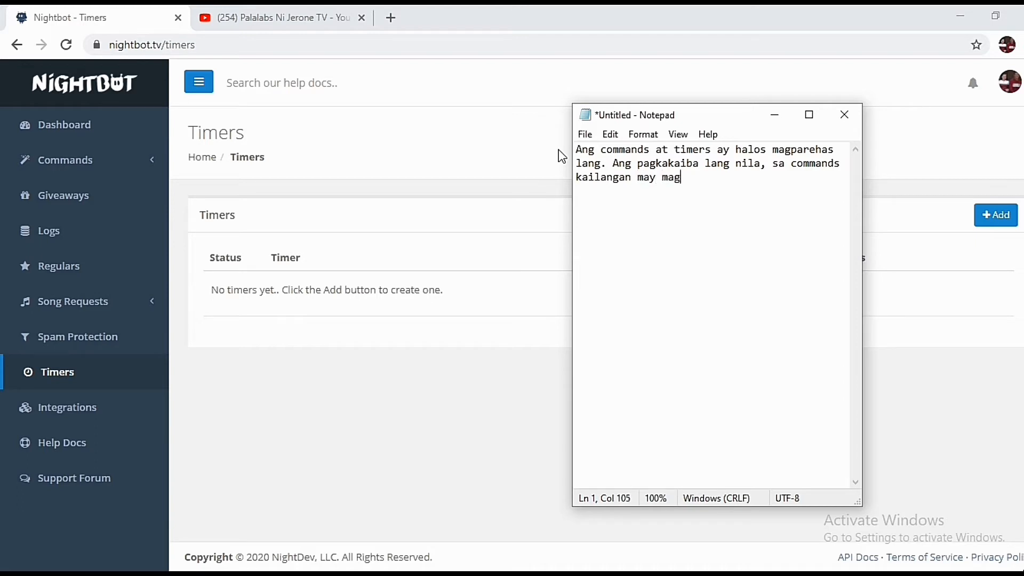
{"action": "key", "text": "BackSpace"}
{"action": "key", "text": "BackSpace"}
{"action": "type", "text": "pe ng command pa"}
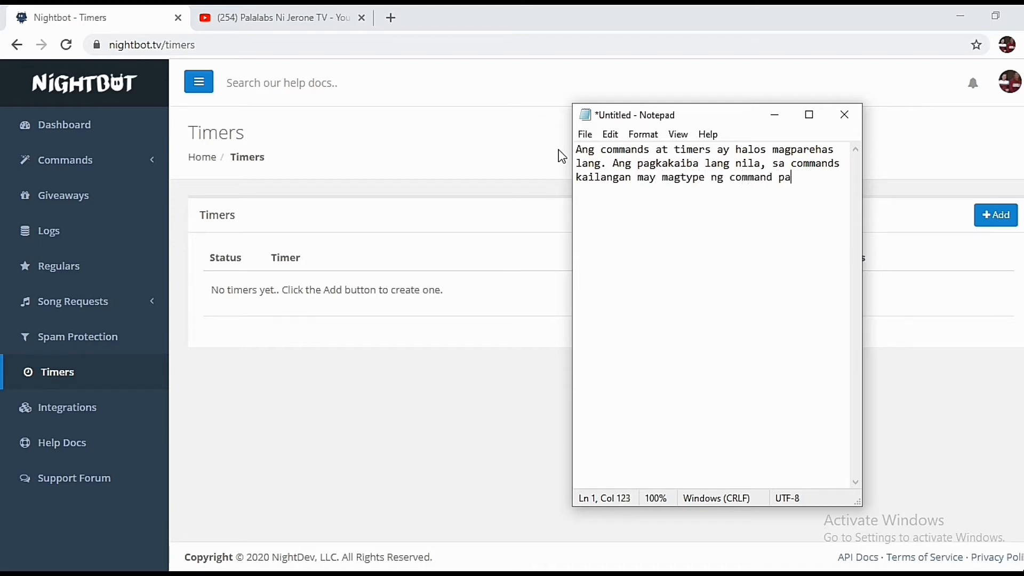
{"action": "type", "text": "ra mag response s"}
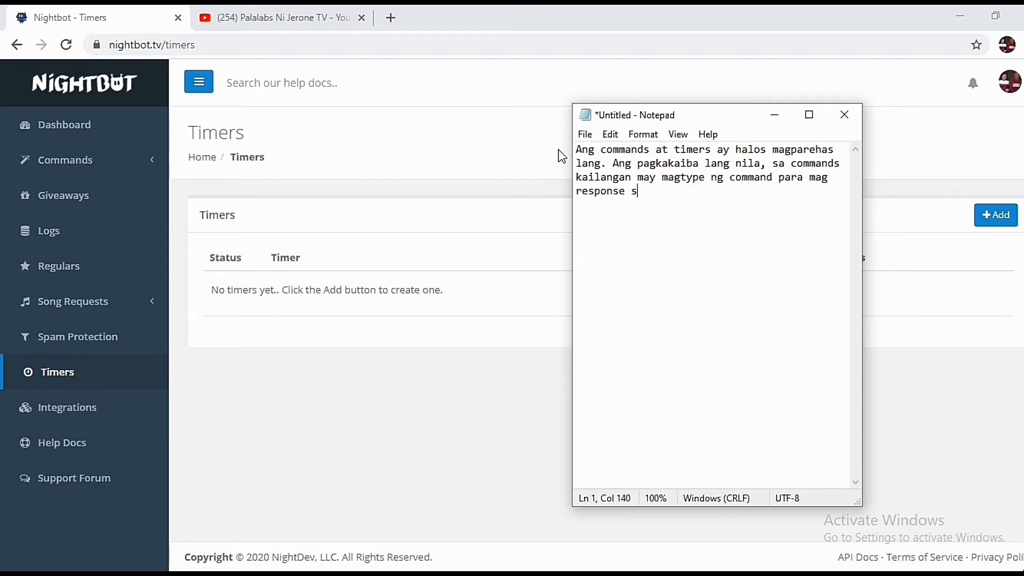
{"action": "type", "text": "i nightbot."}
{"action": "key", "text": "Return"}
{"action": "type", "text": "Example may nagtyoe"}
{"action": "key", "text": "BackSpace"}
{"action": "key", "text": "BackSpace"}
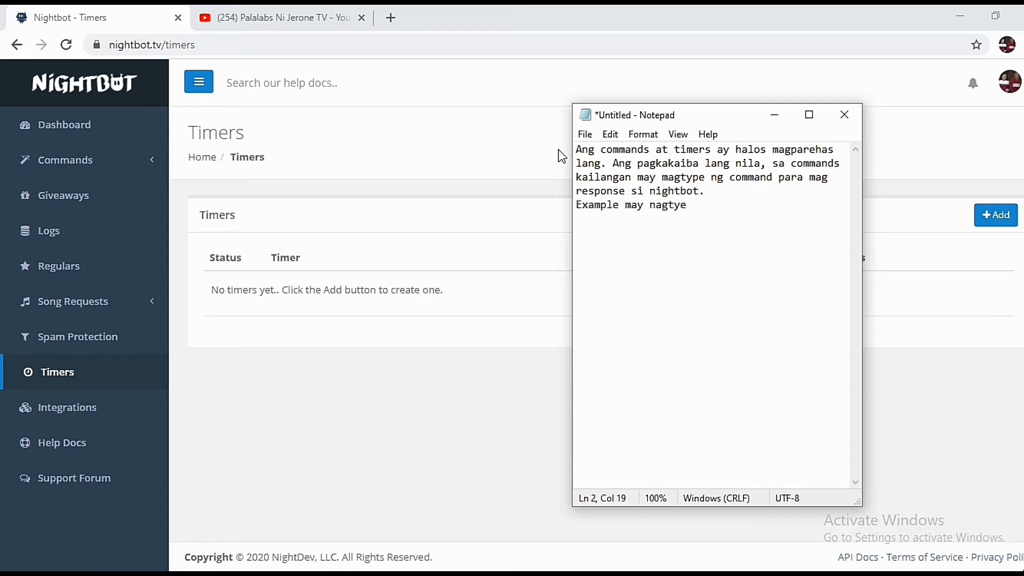
{"action": "type", "text": "pe ng tamsak saka lang "}
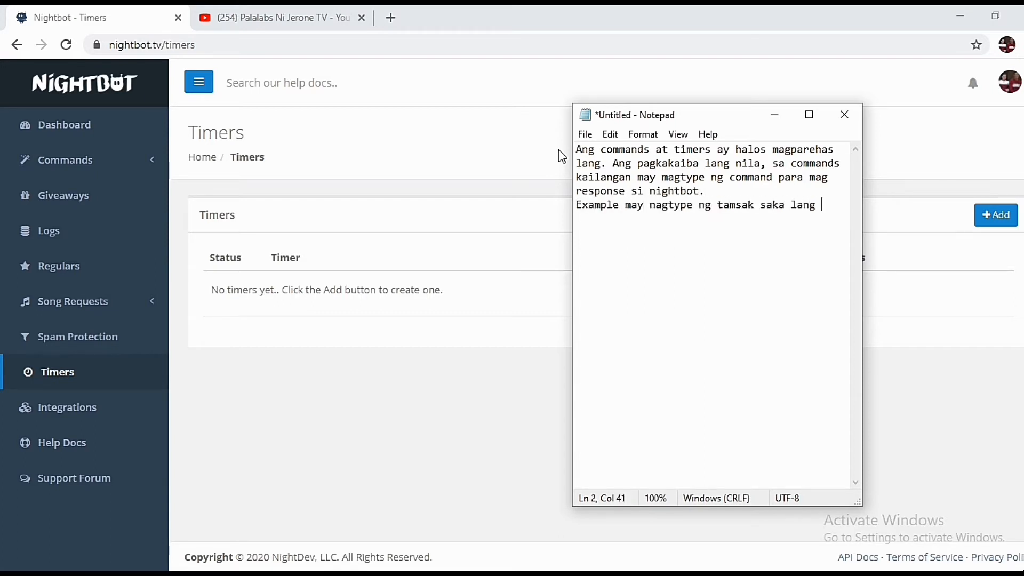
{"action": "type", "text": "magreresponse si nig"}
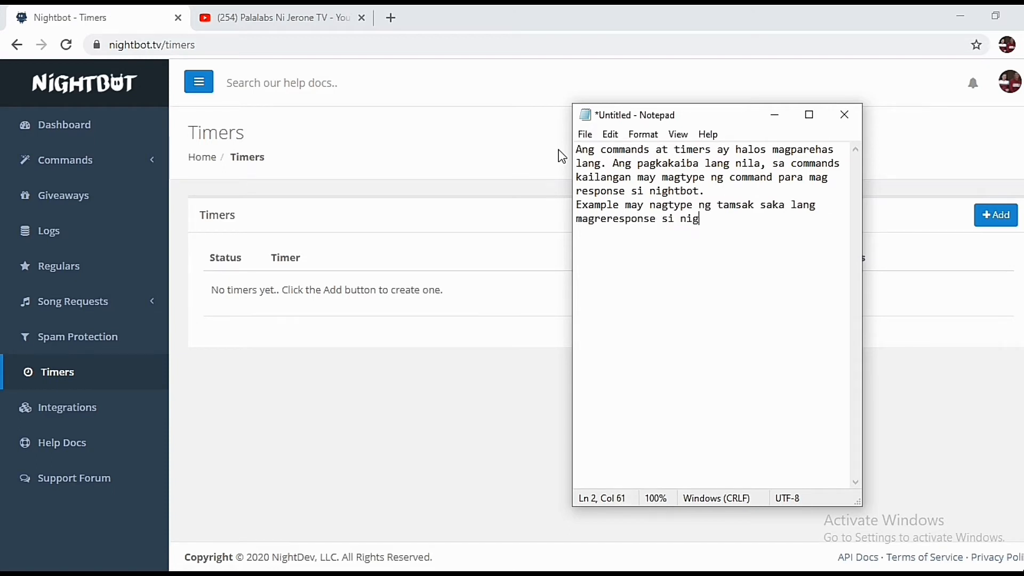
{"action": "type", "text": "htbot."}
Add a paragraph saying timers make Nightbot respond without a typed command, depending on the timer
{"action": "key", "text": "Return"}
{"action": "key", "text": "Return"}
{"action": "type", "text": "Sa Timers naman"}
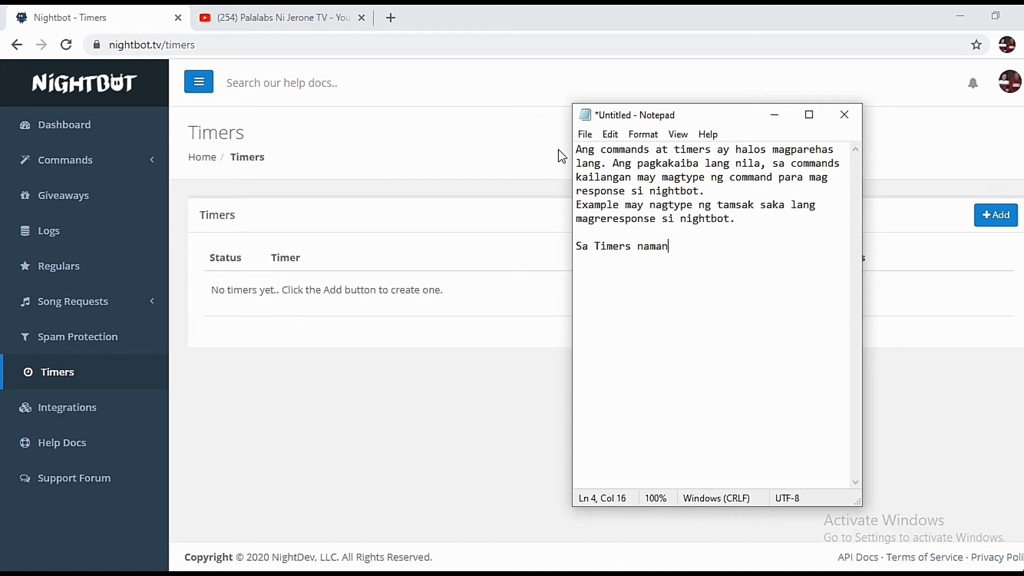
{"action": "type", "text": ", kahit hindi ka magtype n"}
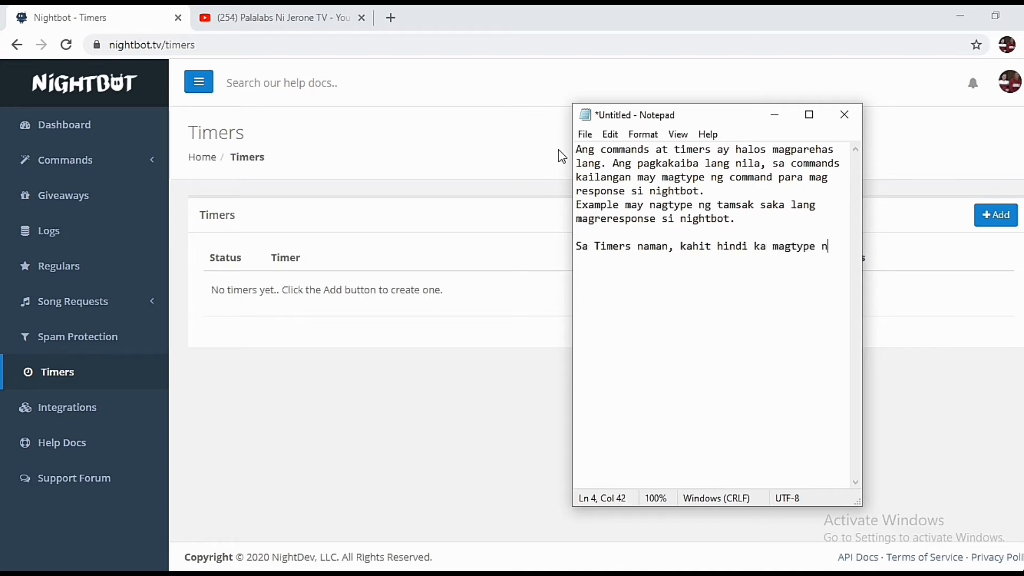
{"action": "type", "text": "g command, magrerespon"}
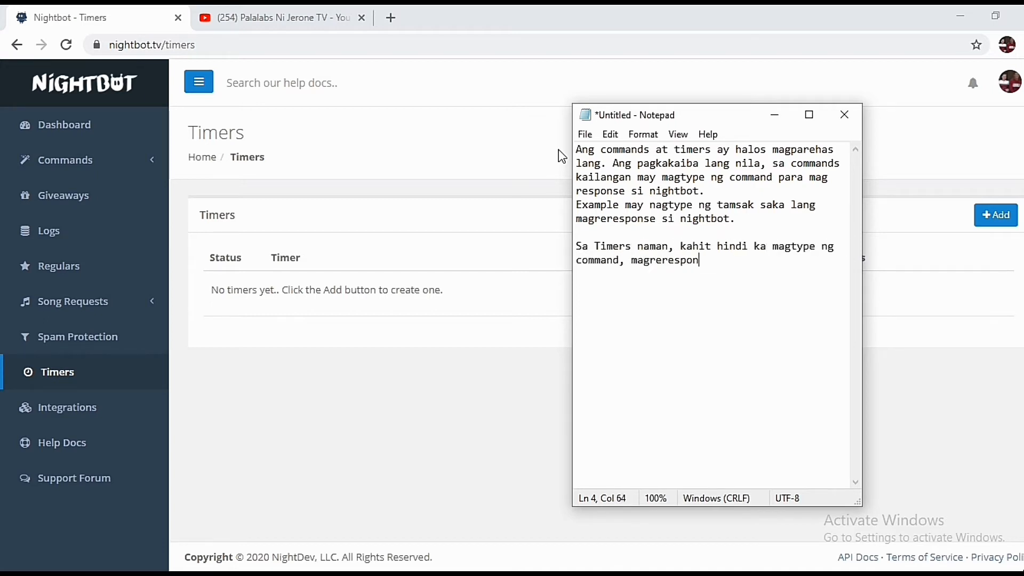
{"action": "type", "text": "se si nightbot, depende sa timer na ilalagay mo."}
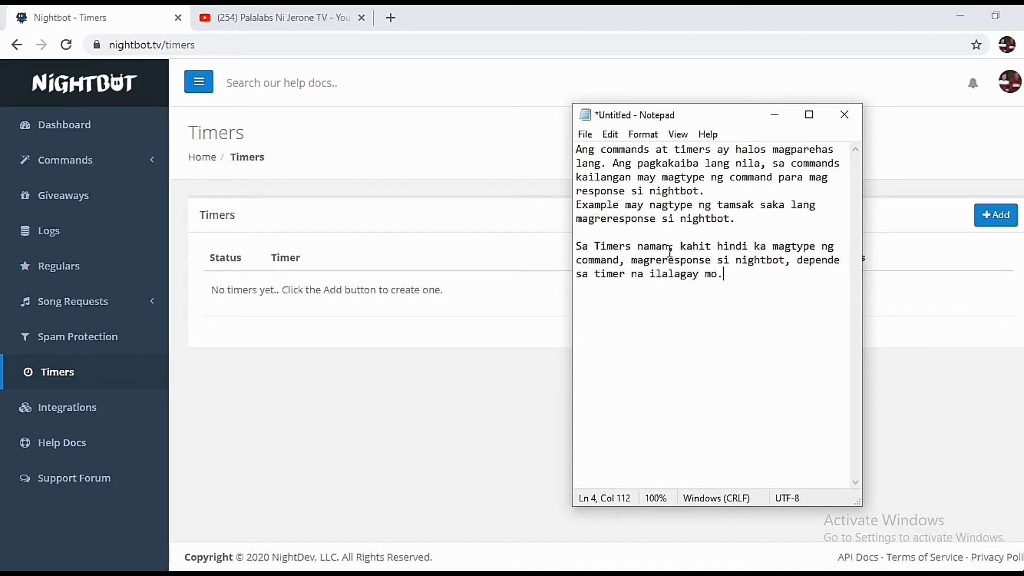
{"action": "left_click", "coordinate": [775, 114]}
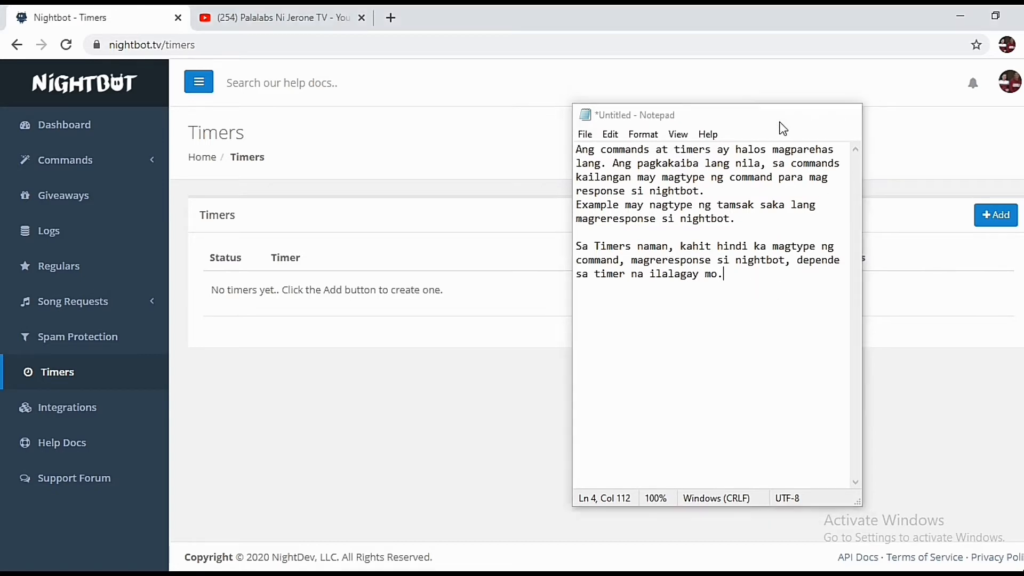
Start a new timer named 'Timer 1'
{"action": "left_click", "coordinate": [996, 215]}
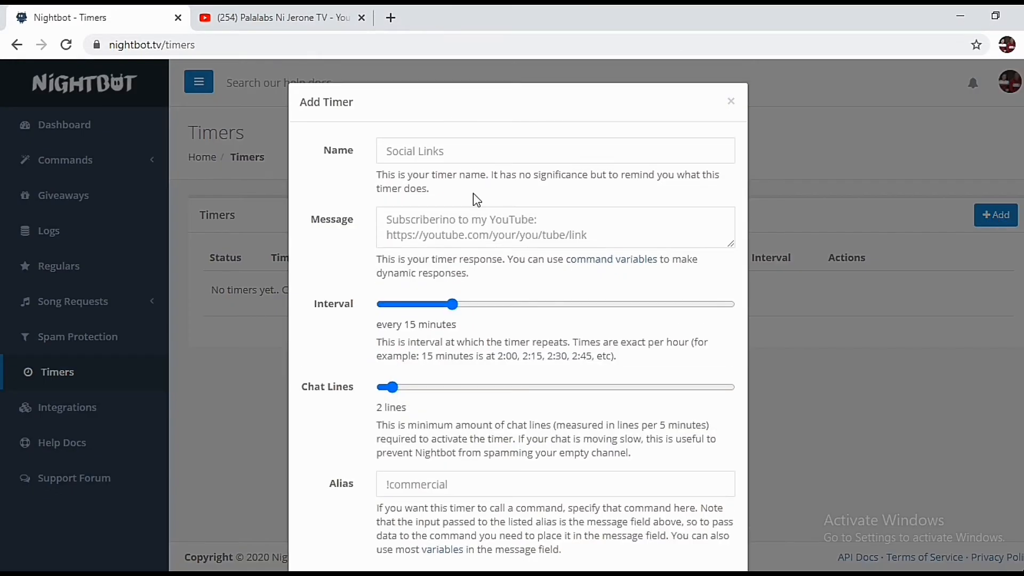
{"action": "left_click", "coordinate": [440, 153]}
{"action": "type", "text": "Timer 1"}
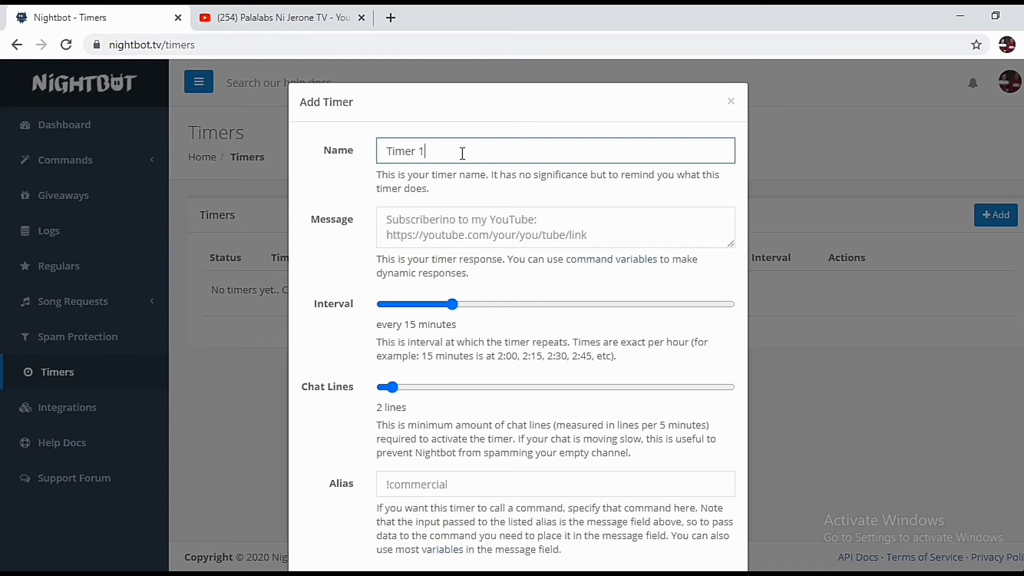
Give it the message 'Salamat kaibigan sa pagpunta sa livestream ni host. Hulog ka ng langit!' every 5 minutes
{"action": "left_click", "coordinate": [462, 226]}
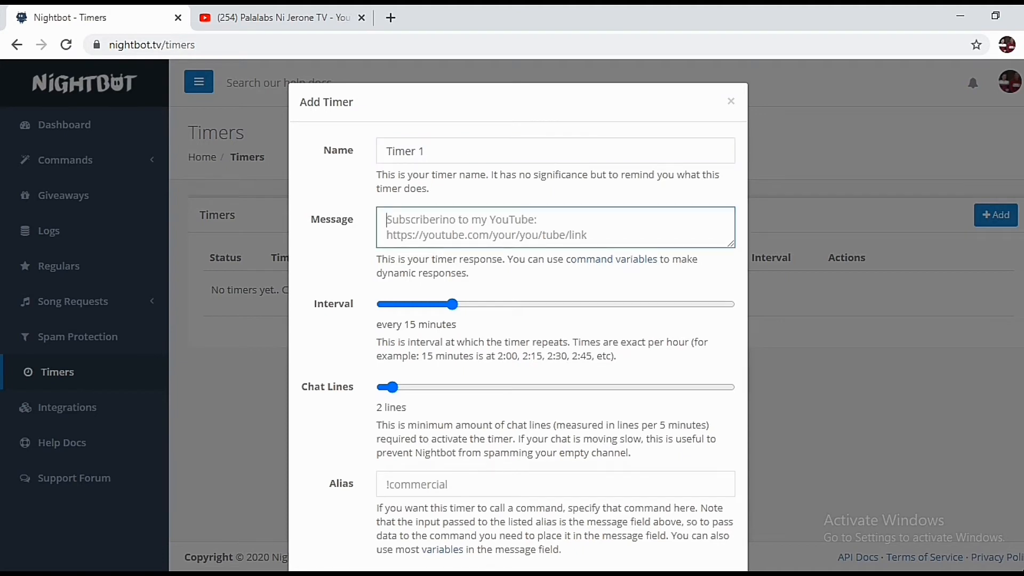
{"action": "mouse_move", "coordinate": [552, 573]}
{"action": "type", "text": "Salamat kaibigan sa pagpunta sa livestream j"}
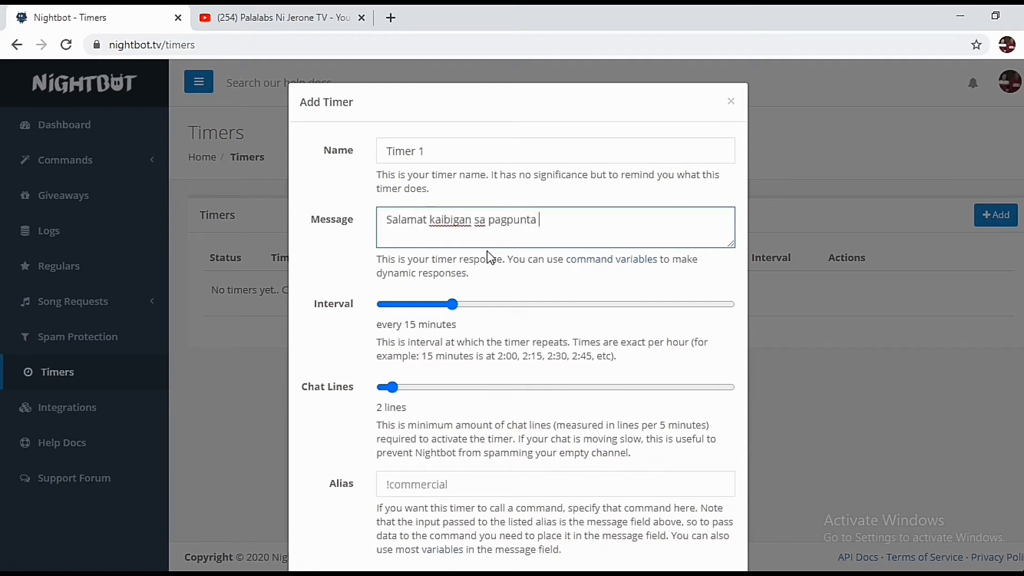
{"action": "key", "text": "BackSpace"}
{"action": "type", "text": "ni hos"}
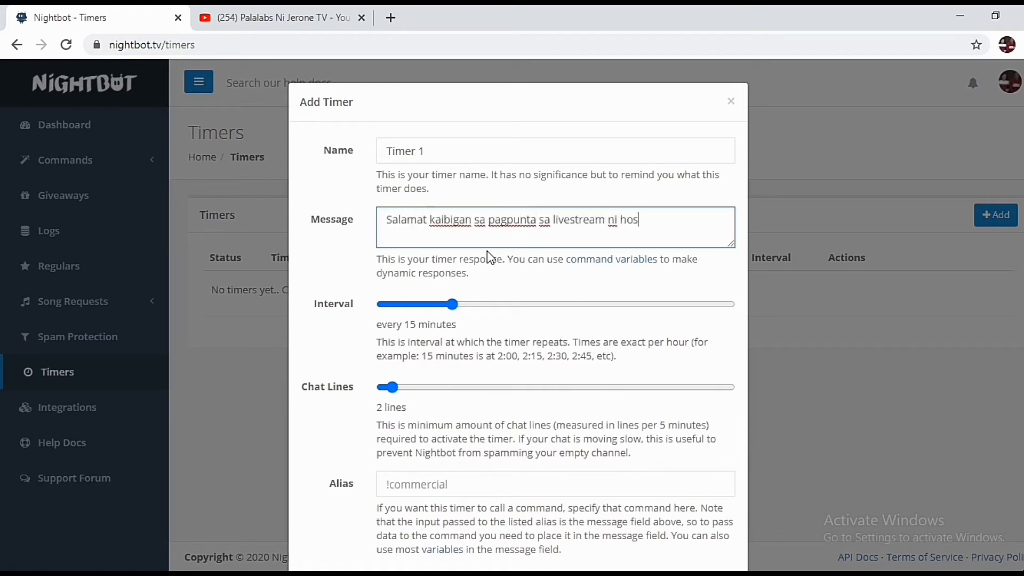
{"action": "type", "text": "t. Hulog ka ng langit!"}
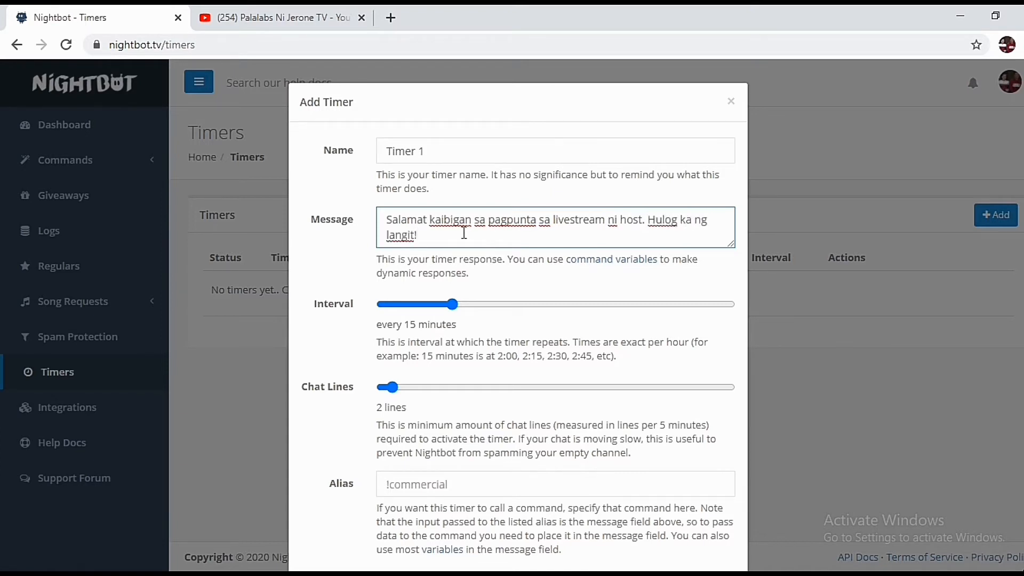
{"action": "left_click_drag", "start_coordinate": [451, 304], "coordinate": [394, 306]}
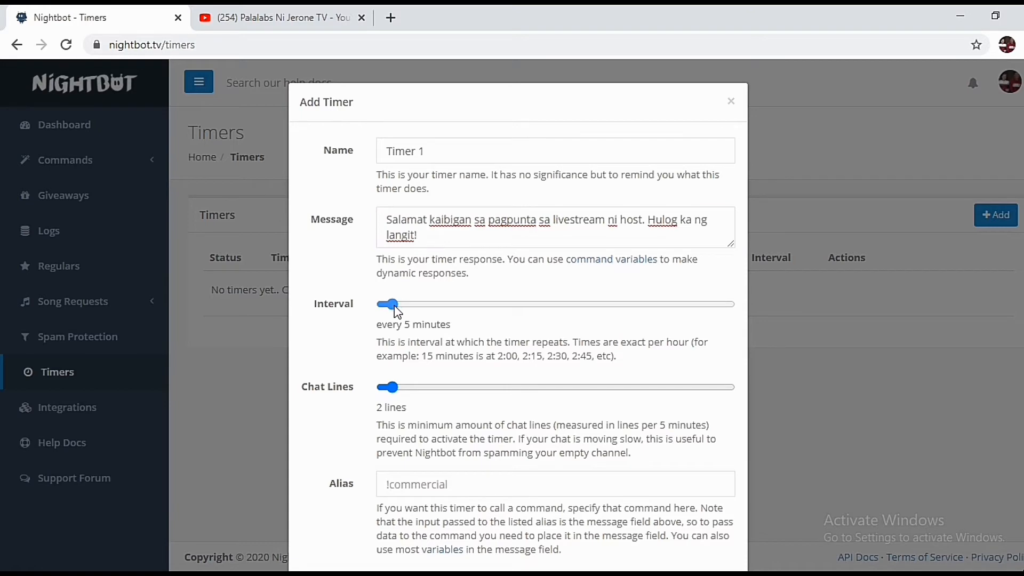
Rewrite the note: the timer name won't show live, only the message, and the interval sets its timing
{"action": "left_click", "coordinate": [496, 574]}
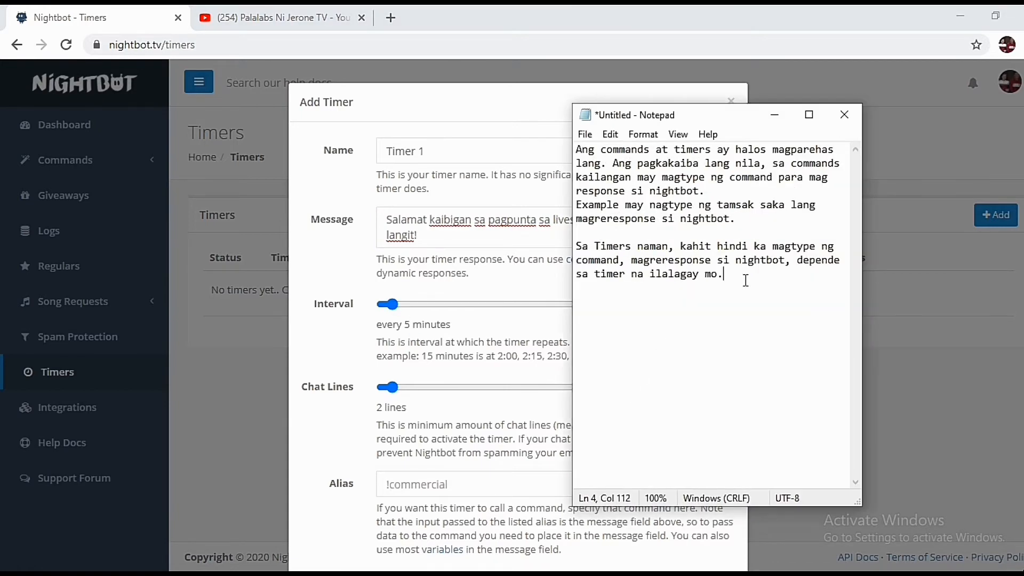
{"action": "left_click_drag", "start_coordinate": [746, 281], "coordinate": [549, 136]}
{"action": "type", "text": "Sa"}
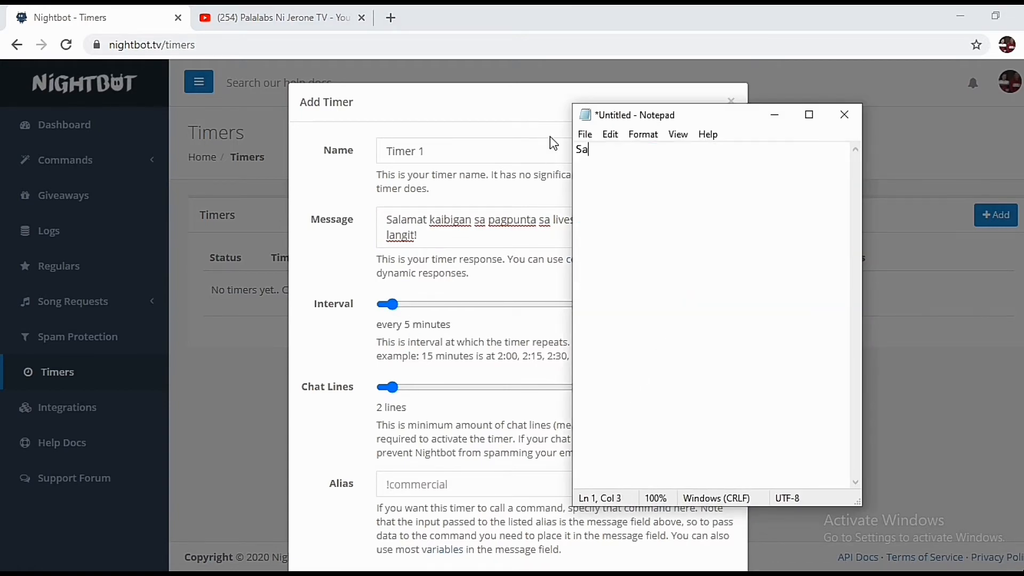
{"action": "type", "text": " name pwedeng kahit anong ilagay mo "}
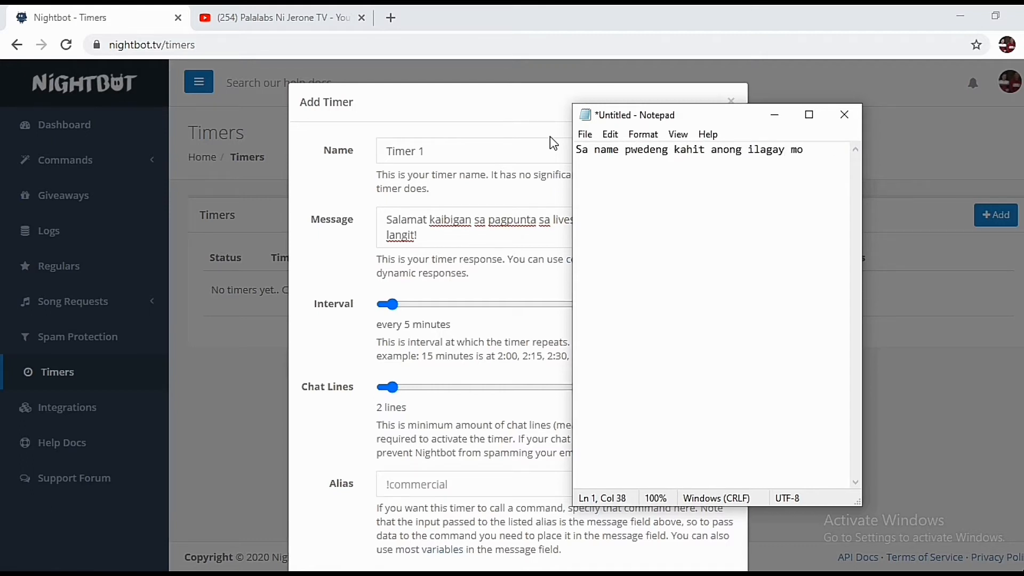
{"action": "type", "text": "diyan, hindi yan magr"}
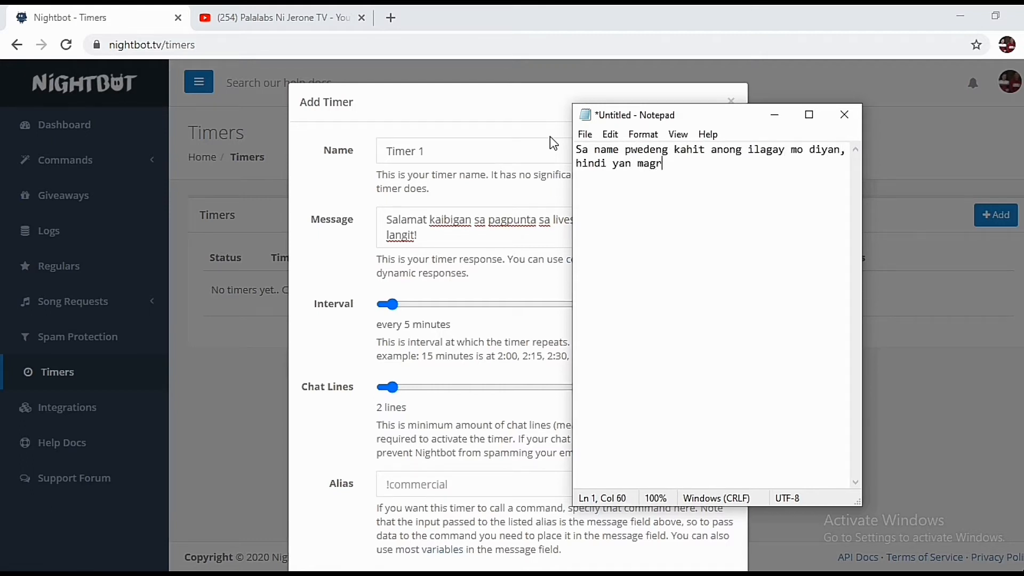
{"action": "type", "text": "ereflect sa live. "}
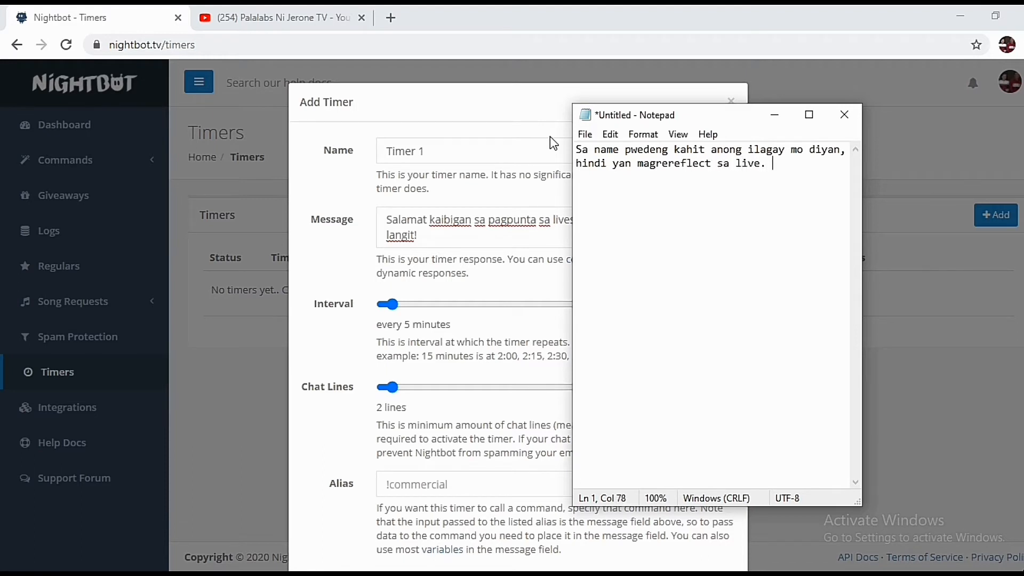
{"action": "type", "text": "Ang magrereflect sa live a"}
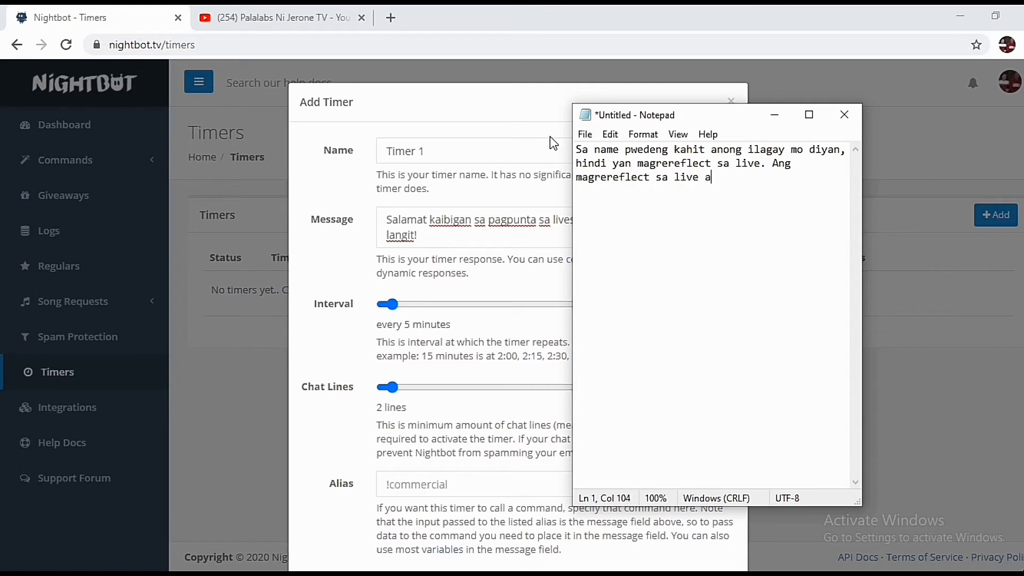
{"action": "type", "text": "y ang nakasulat sa mes"}
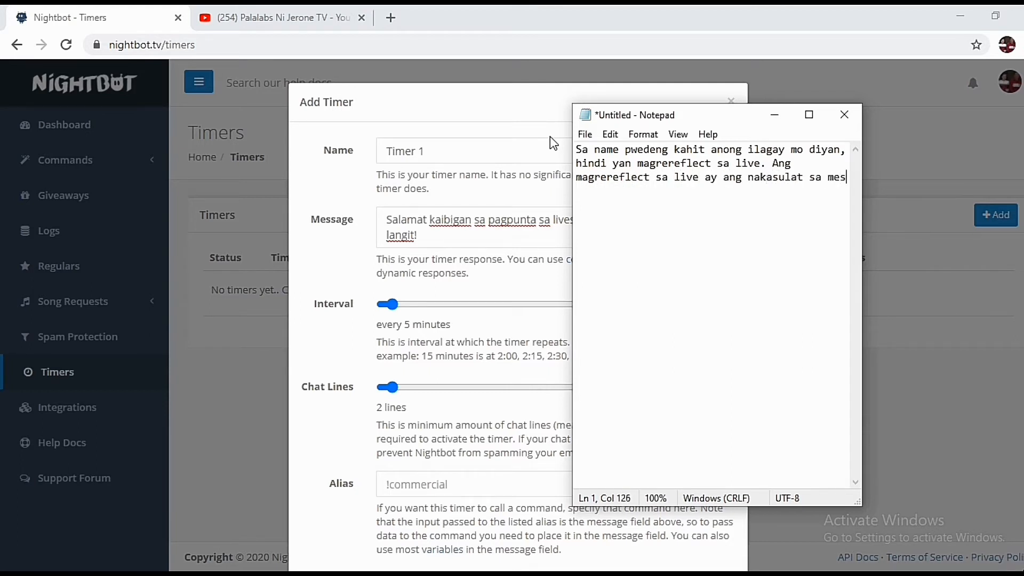
{"action": "type", "text": "sage at kung"}
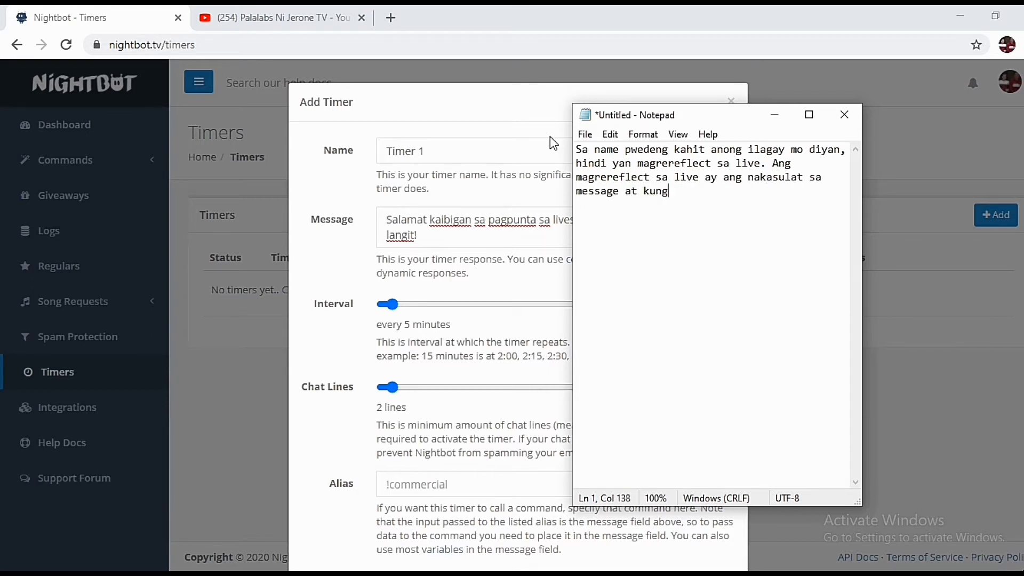
{"action": "key", "text": "BackSpace"}
{"action": "key", "text": "BackSpace"}
{"action": "key", "text": "BackSpace"}
{"action": "key", "text": "BackSpace"}
{"action": "key", "text": "BackSpace"}
{"action": "key", "text": "BackSpace"}
{"action": "key", "text": "BackSpace"}
{"action": "key", "text": "BackSpace"}
{"action": "key", "text": "BackSpace"}
{"action": "type", "text": "e. "}
{"action": "type", "text": "Sa inter"}
{"action": "type", "text": "val, yan "}
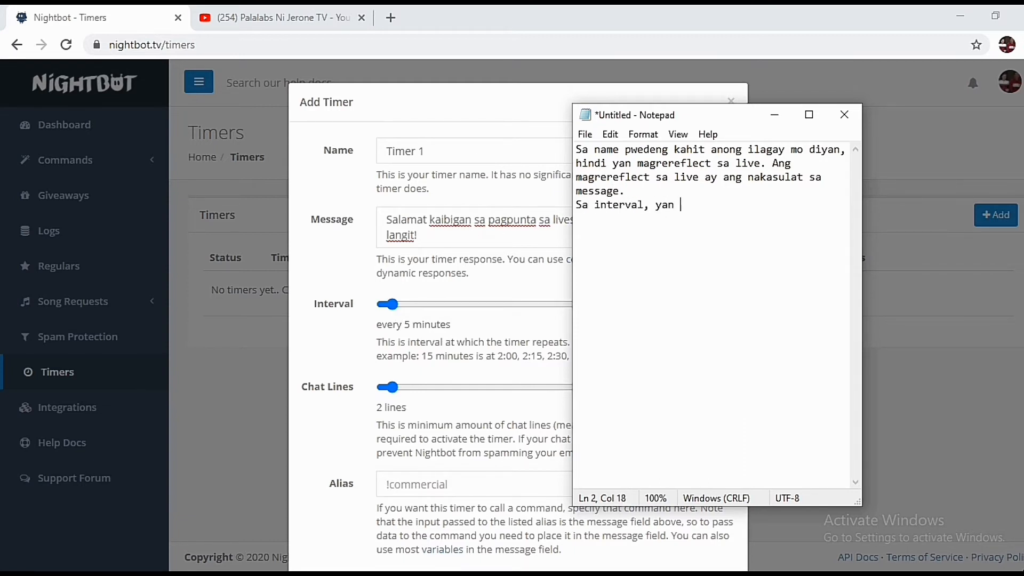
{"action": "type", "text": "ang timer kung k"}
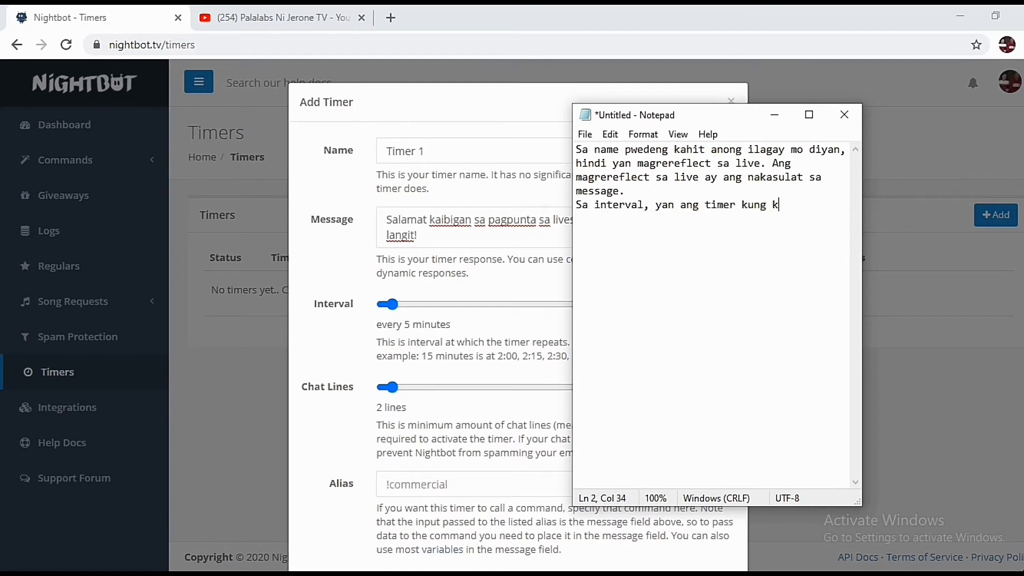
{"action": "type", "text": "elan lalabas ang me"}
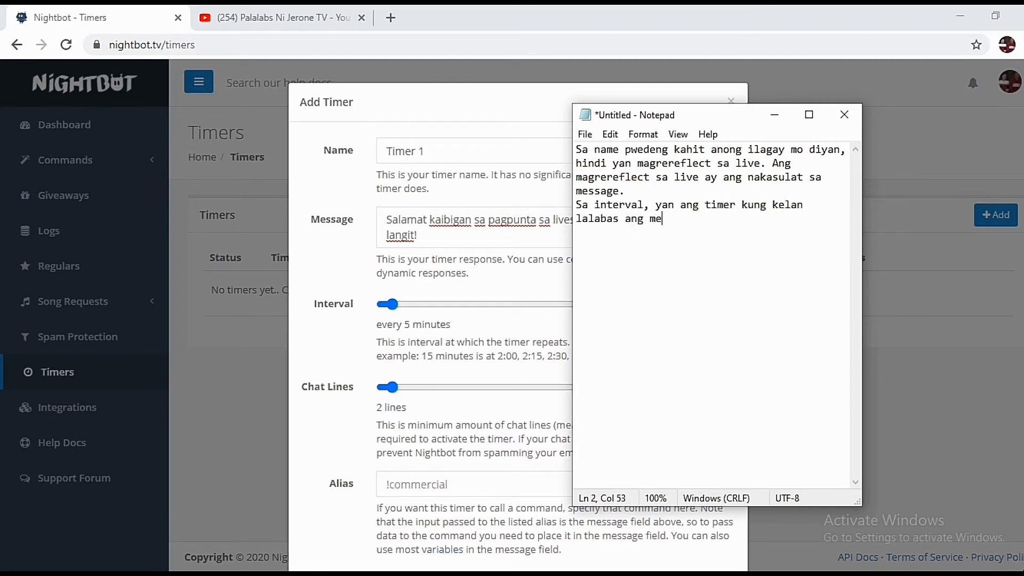
{"action": "type", "text": "ssage mo. In my cas"}
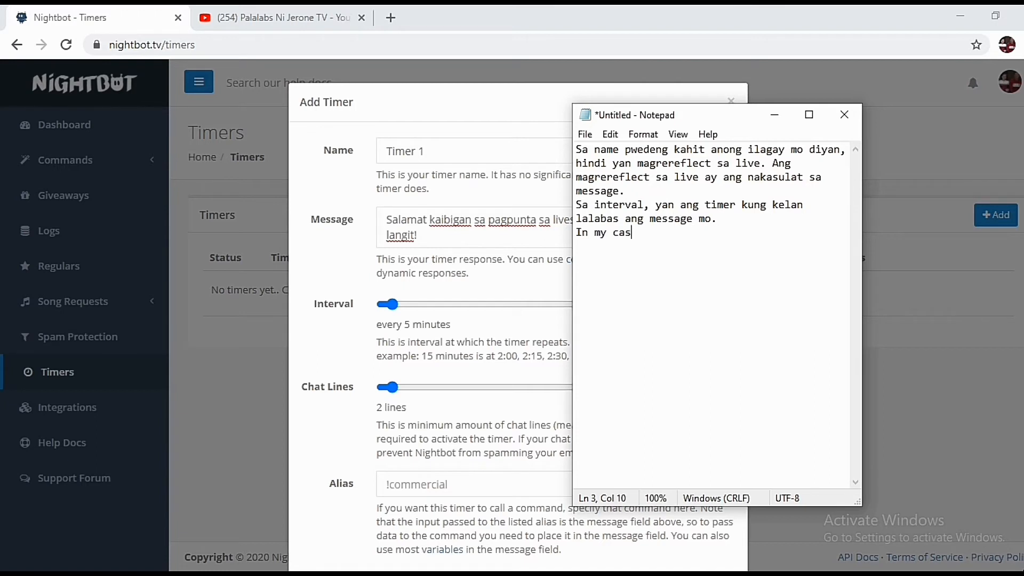
{"action": "type", "text": "e nilagay ko siya"}
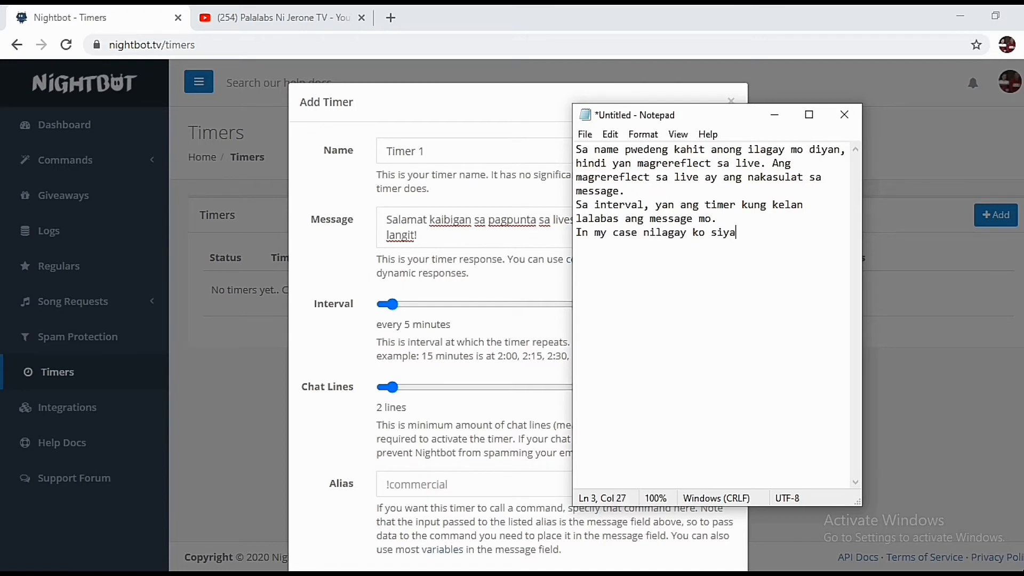
{"action": "type", "text": " sa 5 minutes, ibig s"}
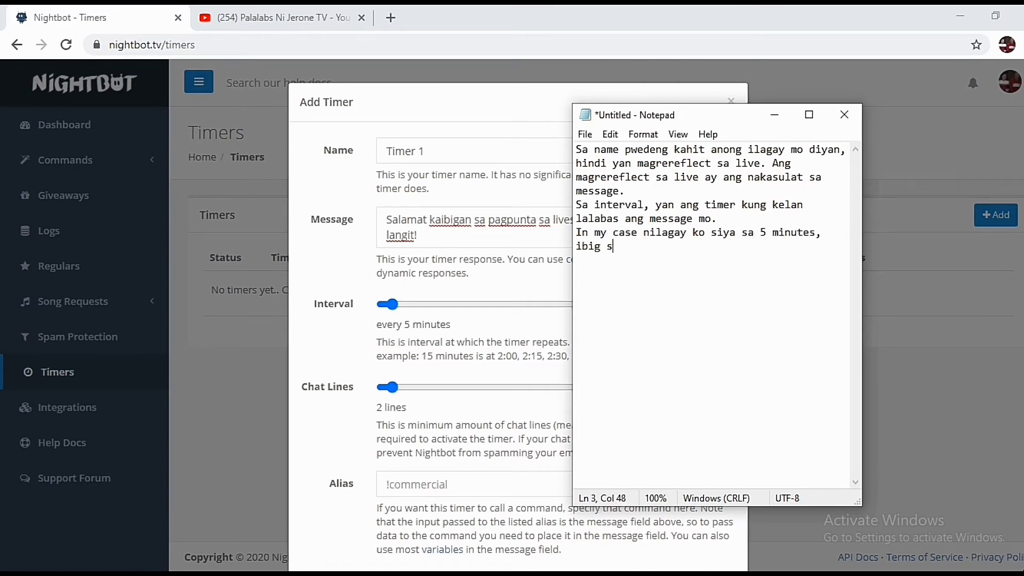
{"action": "type", "text": "abihin, every 5 minutes,"}
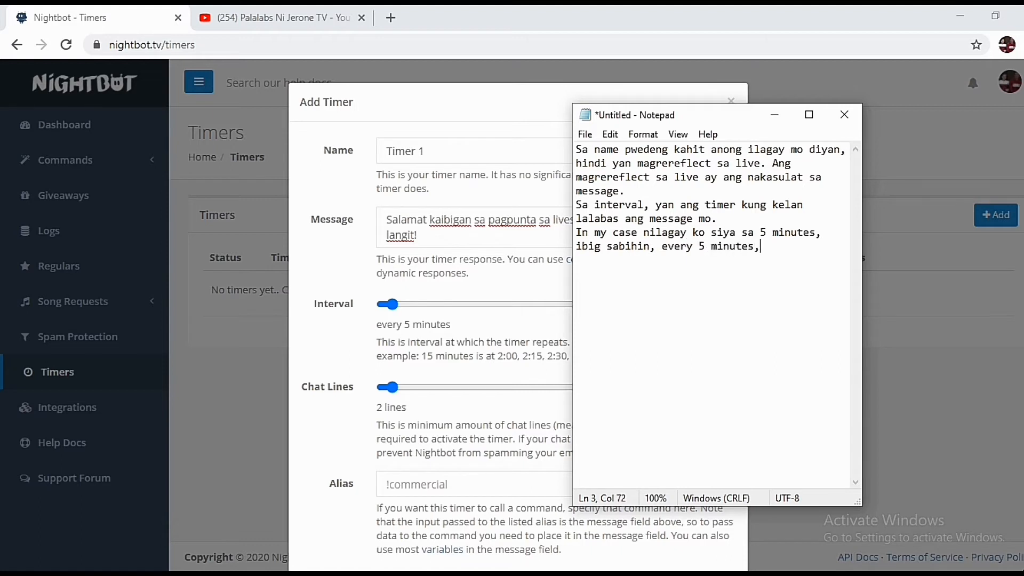
{"action": "type", "text": " lalabas ang message kah"}
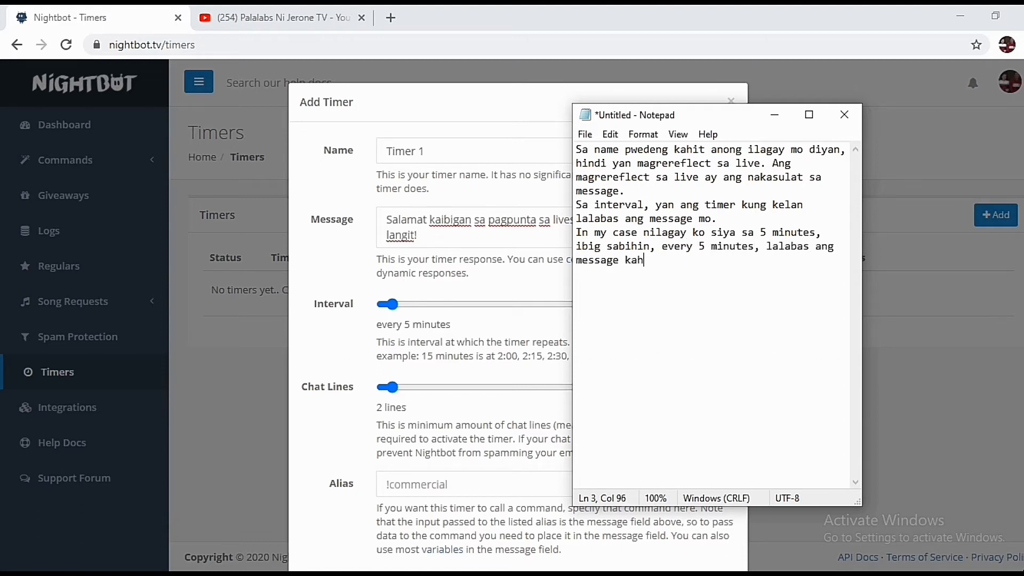
{"action": "type", "text": "it wala kang command na inilagay."}
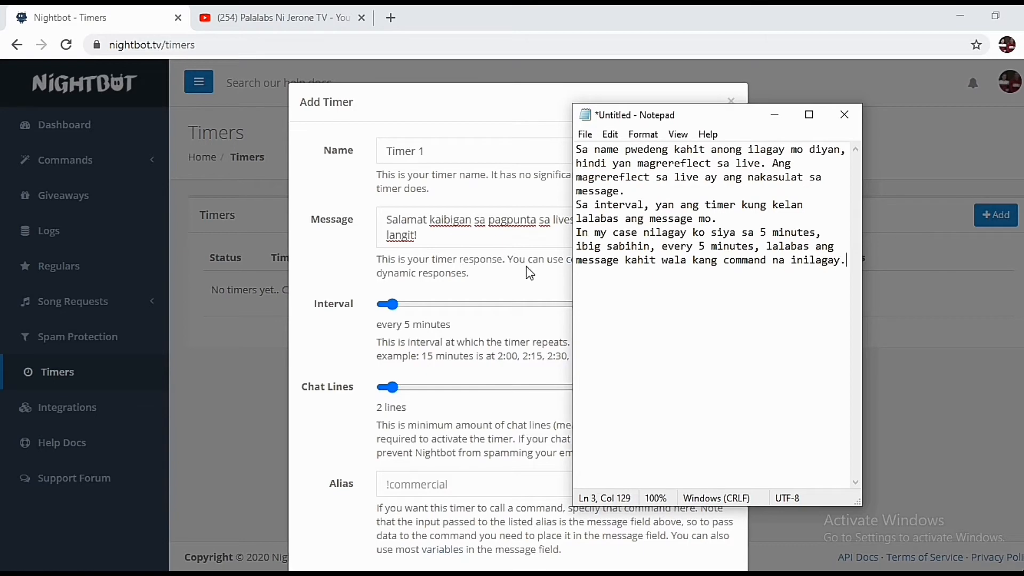
Submit Timer 1 at 5 minutes, then open the duplicate Timer 1 entry for editing
{"action": "left_click", "coordinate": [776, 114]}
{"action": "scroll", "coordinate": [938, 136], "scroll_direction": "down", "scroll_amount": 2}
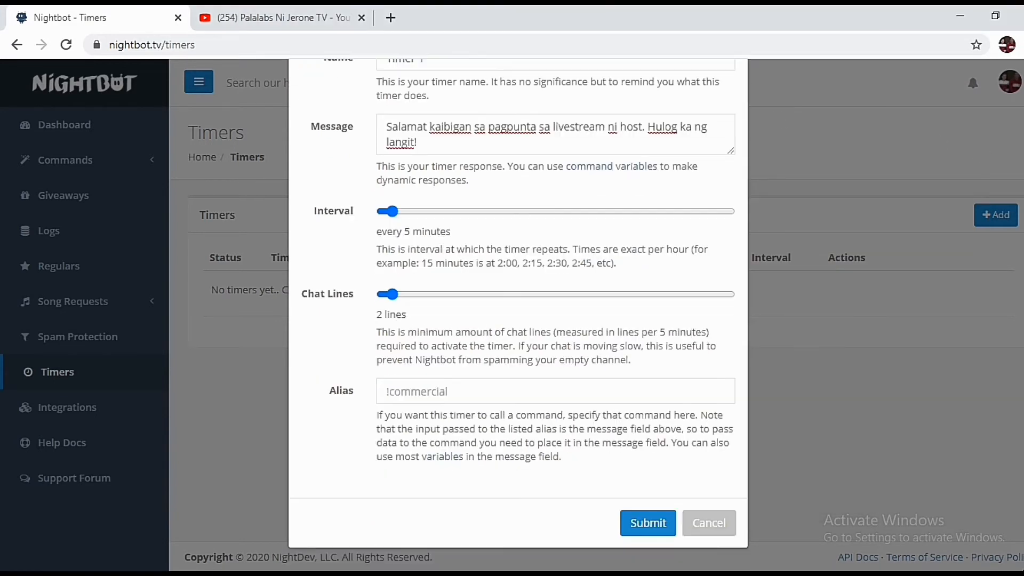
{"action": "left_click", "coordinate": [651, 523]}
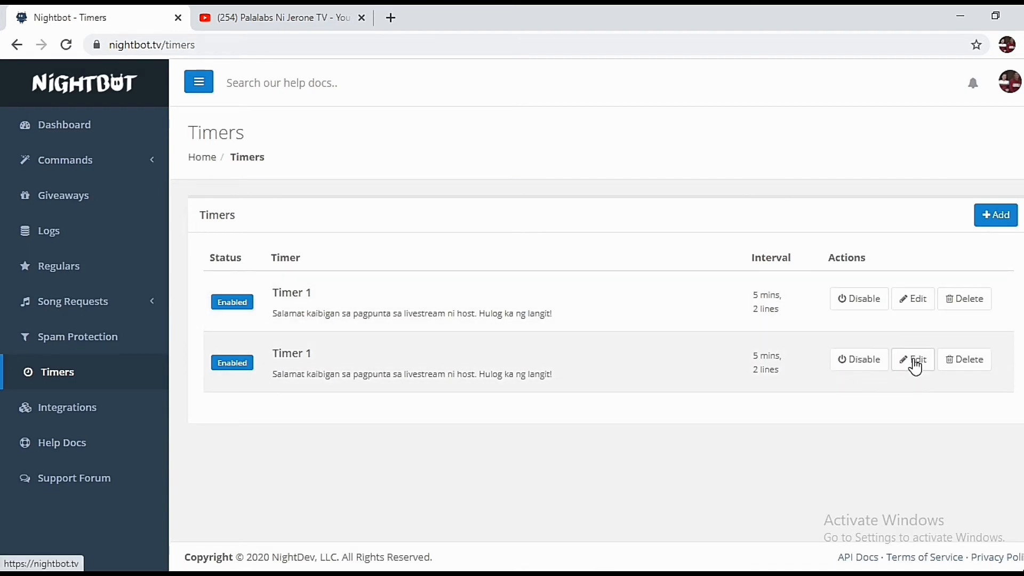
{"action": "left_click", "coordinate": [914, 360]}
Rename the timer 'Timer 2' with message 'Wag kalimutan dikitan at kalembangin si host' plus the channel link
{"action": "left_click", "coordinate": [449, 153]}
{"action": "key", "text": "BackSpace"}
{"action": "type", "text": "2"}
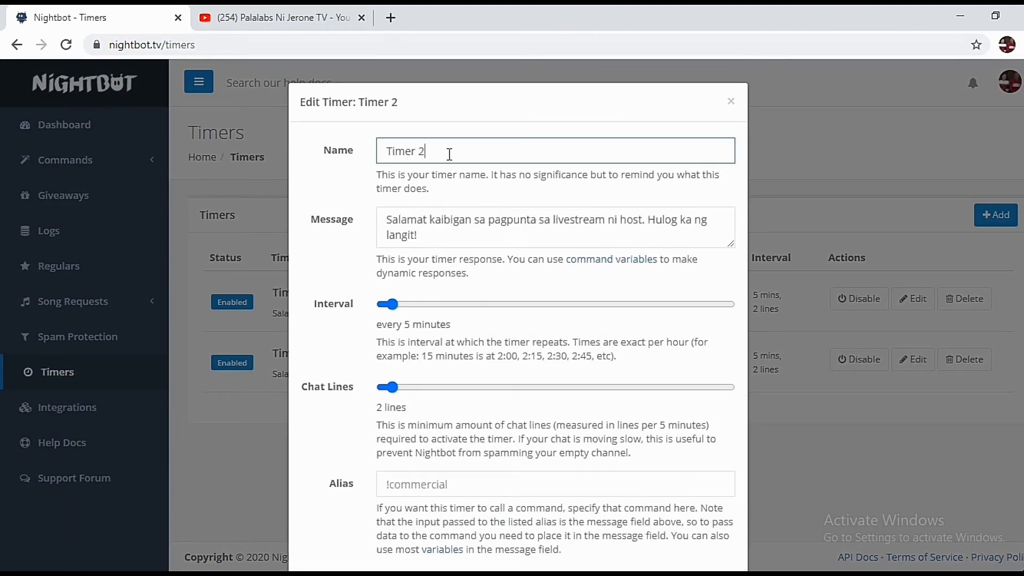
{"action": "triple_click", "coordinate": [432, 229]}
{"action": "type", "text": "Wag kalimutan"}
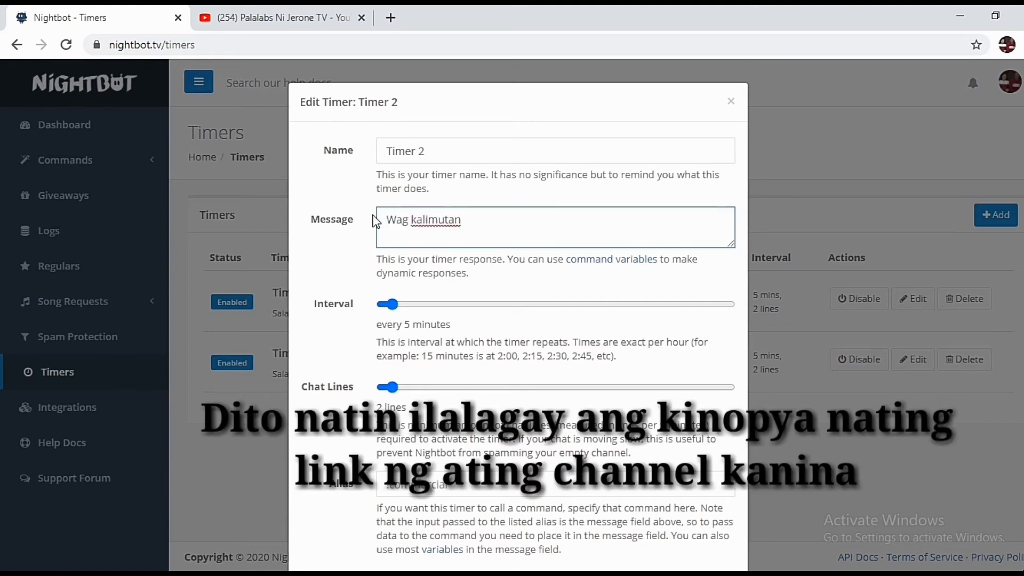
{"action": "type", "text": " dikitan at akle"}
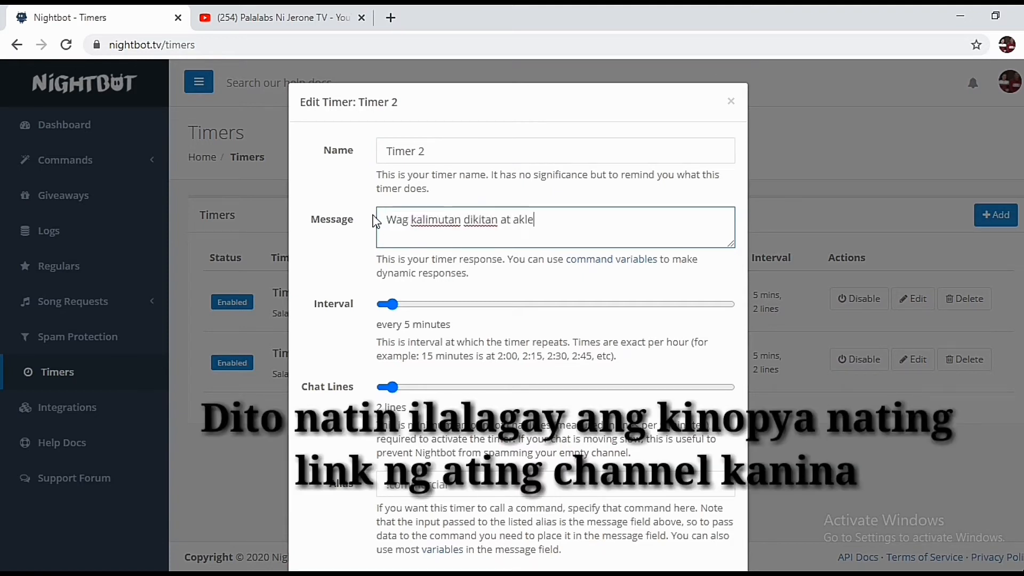
{"action": "type", "text": "mabngi"}
{"action": "key", "text": "BackSpace"}
{"action": "key", "text": "BackSpace"}
{"action": "key", "text": "BackSpace"}
{"action": "key", "text": "BackSpace"}
{"action": "key", "text": "BackSpace"}
{"action": "key", "text": "BackSpace"}
{"action": "key", "text": "BackSpace"}
{"action": "key", "text": "BackSpace"}
{"action": "key", "text": "BackSpace"}
{"action": "key", "text": "BackSpace"}
{"action": "type", "text": "kalembangin si host"}
{"action": "type", "text": "https://www.youtube.com/channel/UCVBi_x9O3am6ef20GMtRM-A"}
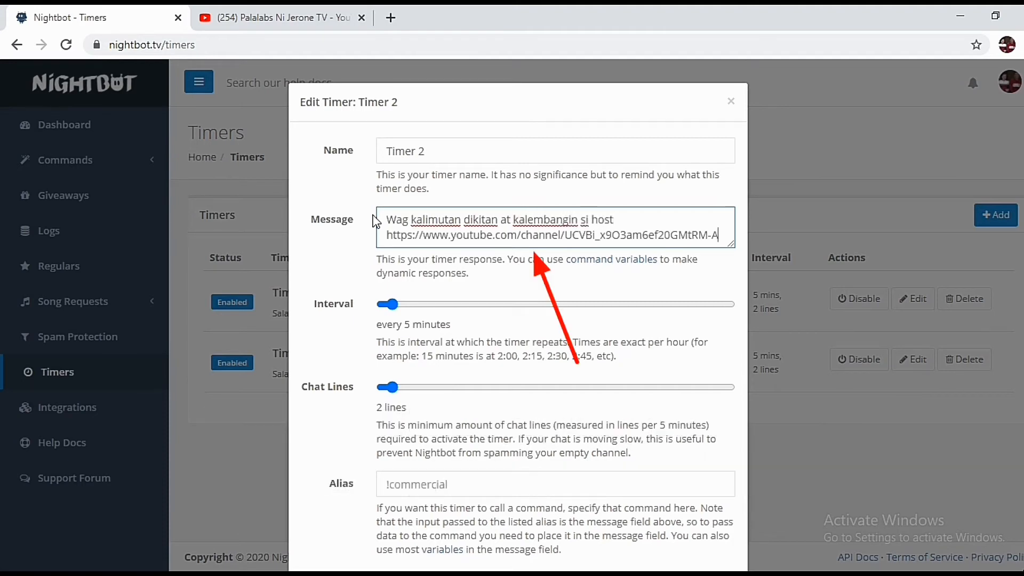
Set the interval to 15 minutes and prepend 'Salamat sa pagbisita sa bahay ni host!' to the message
{"action": "left_click_drag", "start_coordinate": [392, 304], "coordinate": [457, 316]}
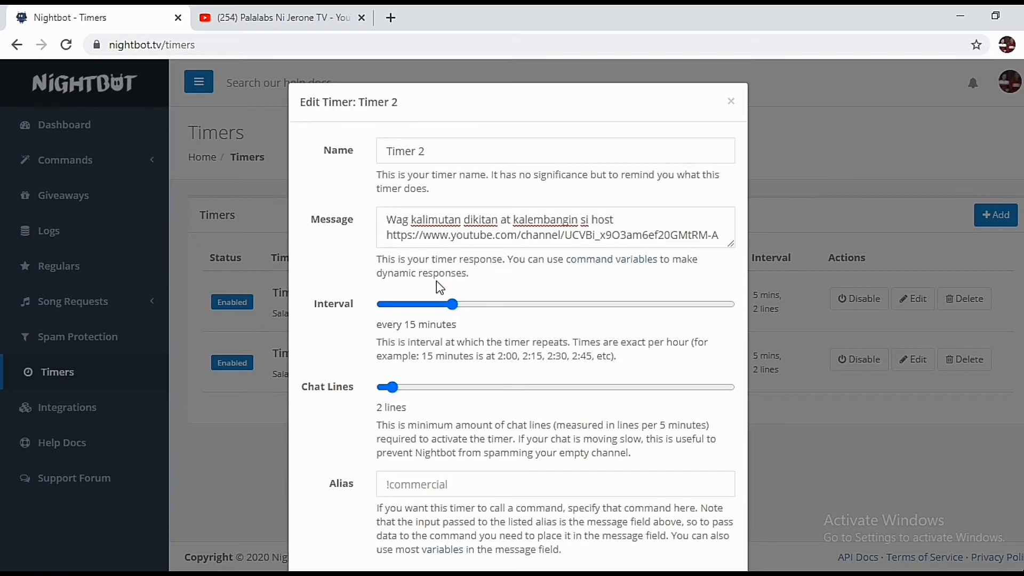
{"action": "left_click", "coordinate": [388, 219]}
{"action": "type", "text": "Salamat sa pagbisita sa bahay ni host"}
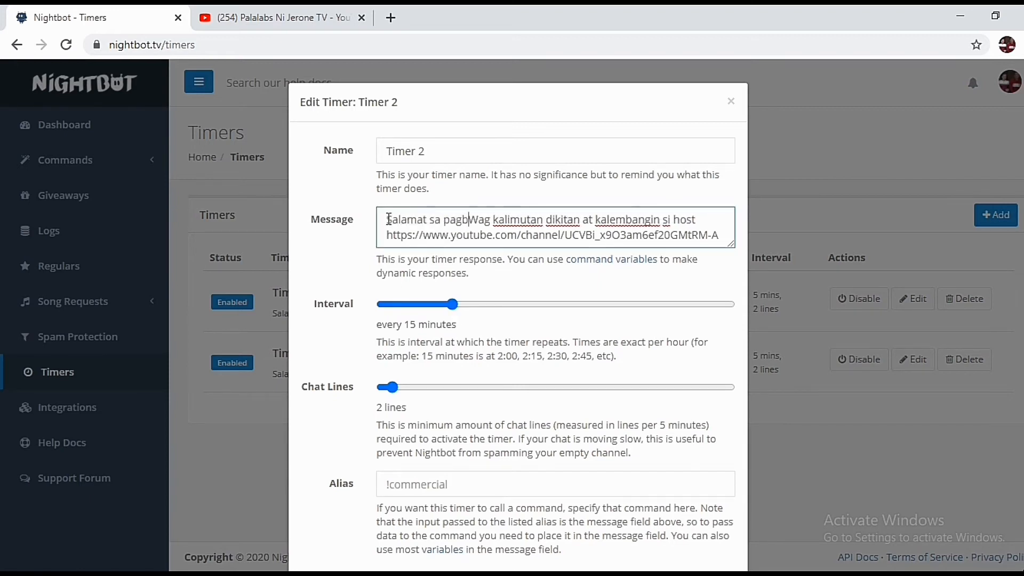
{"action": "type", "text": "!"}
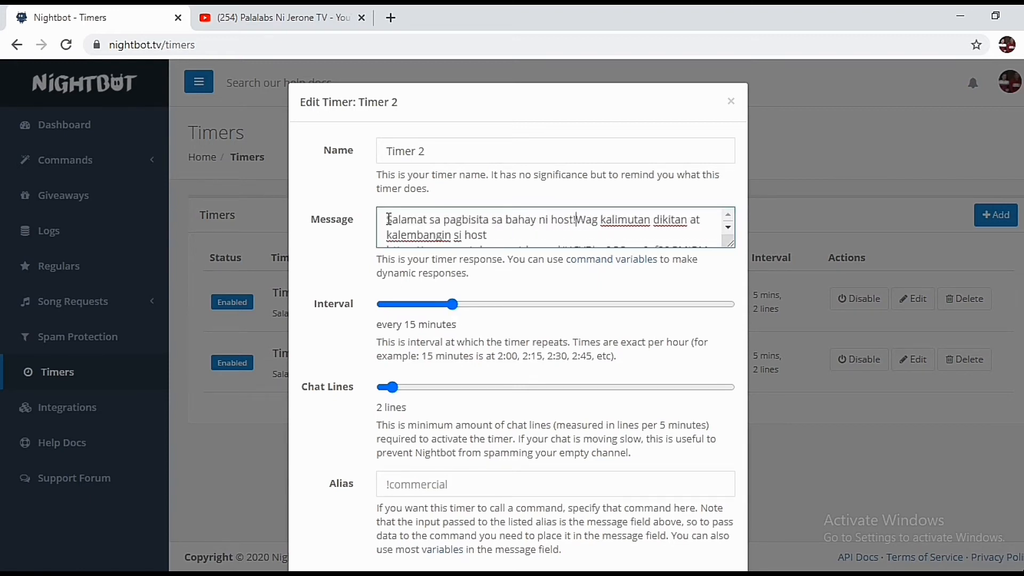
{"action": "scroll", "coordinate": [518, 320], "scroll_direction": "down", "scroll_amount": 3}
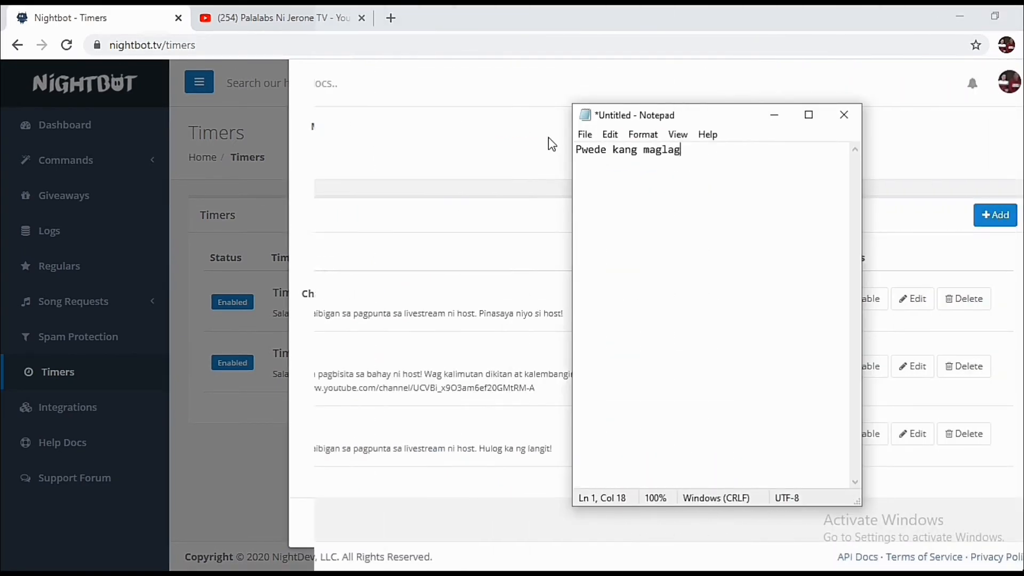
Note that you can make as many timers as you want, then hide Notepad to show the Timers list
{"action": "type", "text": "ay kah"}
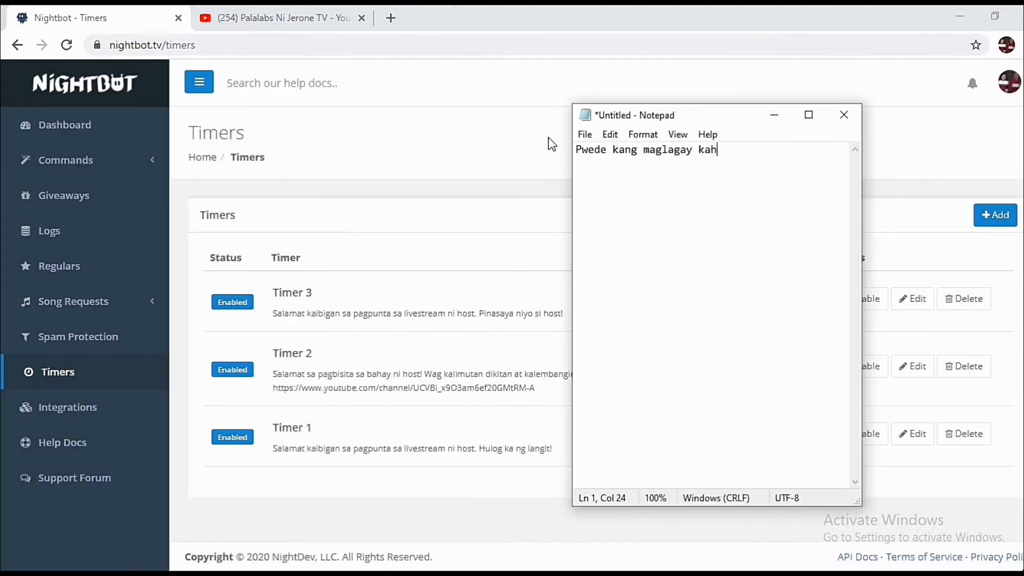
{"action": "type", "text": "it ilan sa timer"}
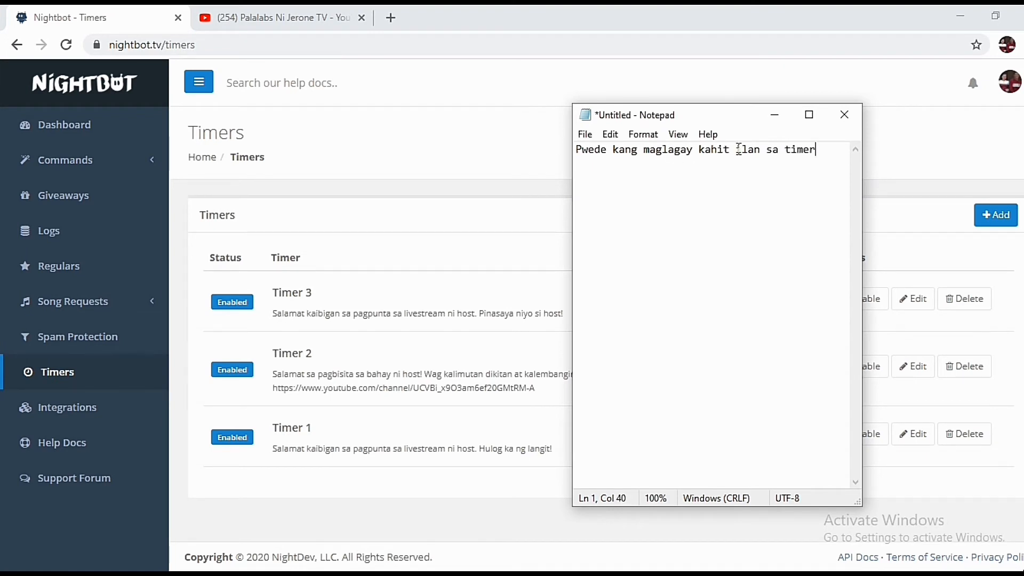
{"action": "type", "text": " hanggang gusto mo"}
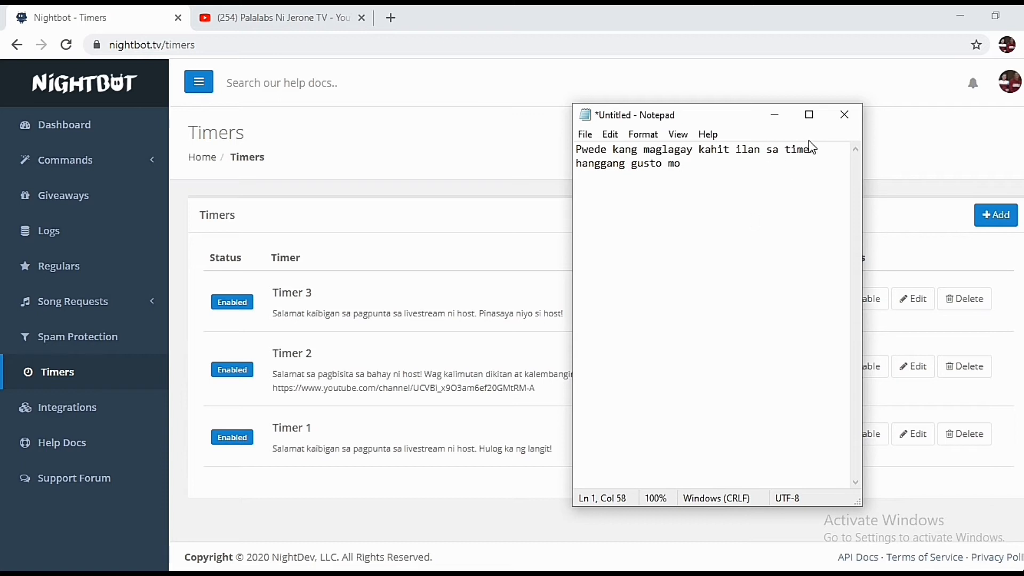
{"action": "left_click", "coordinate": [776, 116]}
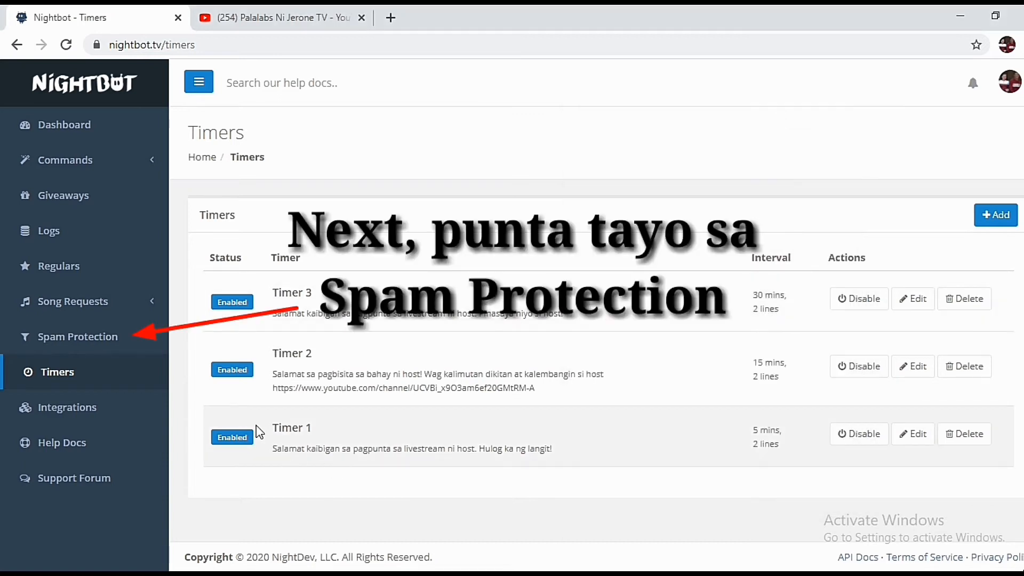
In Spam Protection's Blacklist Words/Phrases options, block 'fuck, subscribe, sub2sub'
{"action": "left_click", "coordinate": [127, 341]}
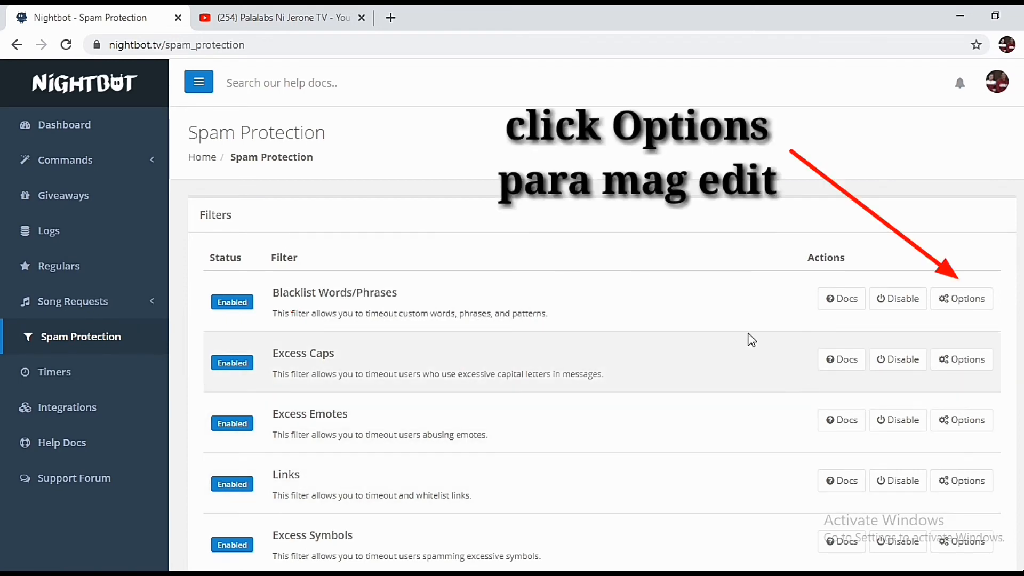
{"action": "left_click", "coordinate": [968, 298]}
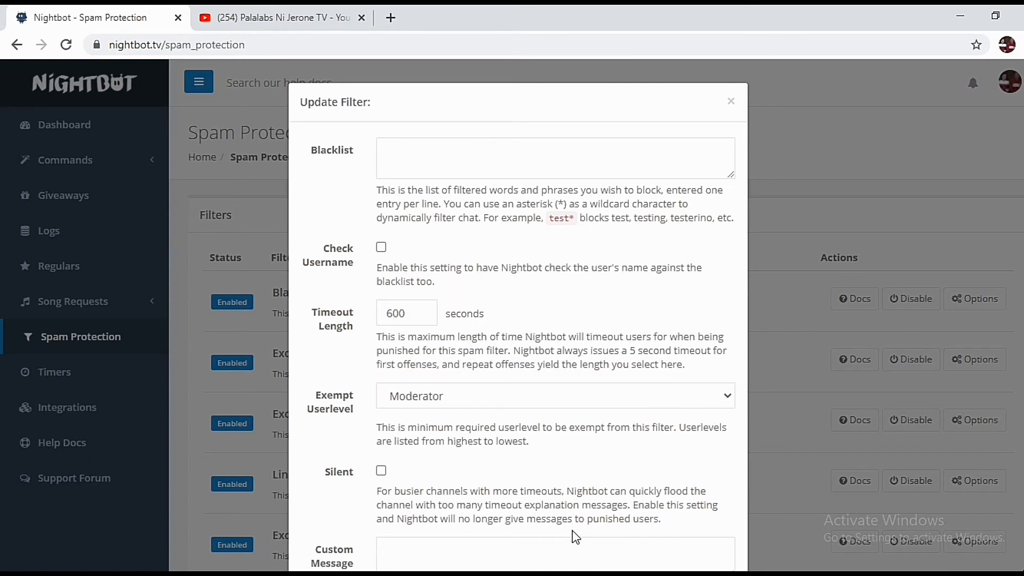
{"action": "left_click", "coordinate": [435, 157]}
{"action": "type", "text": "fuc"}
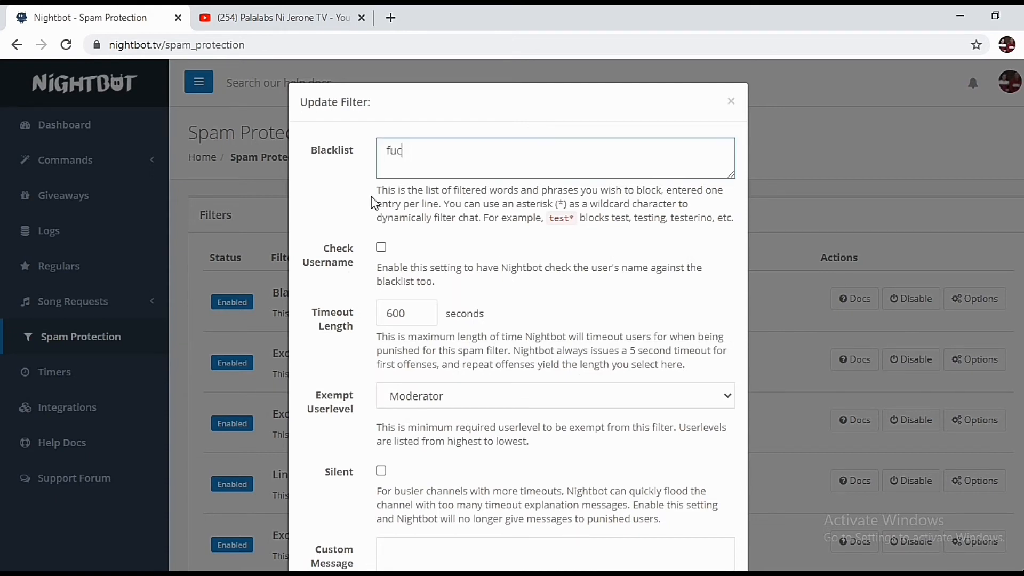
{"action": "type", "text": "k, subscribe, sub2sub"}
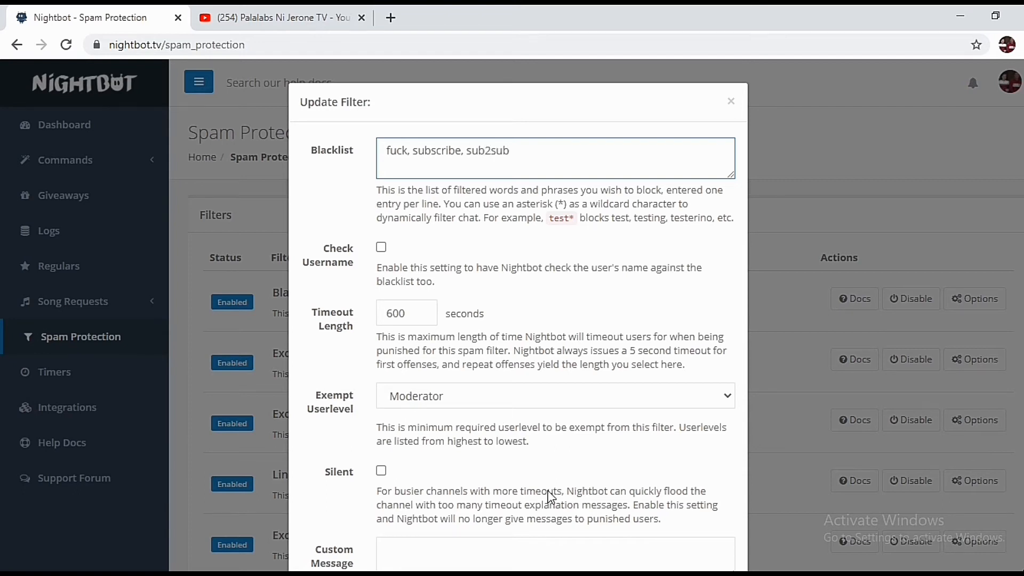
Rewrite the note: Spam Protection lets you warn misbehaving viewers
{"action": "left_click", "coordinate": [549, 573]}
{"action": "left_click_drag", "start_coordinate": [736, 166], "coordinate": [557, 153]}
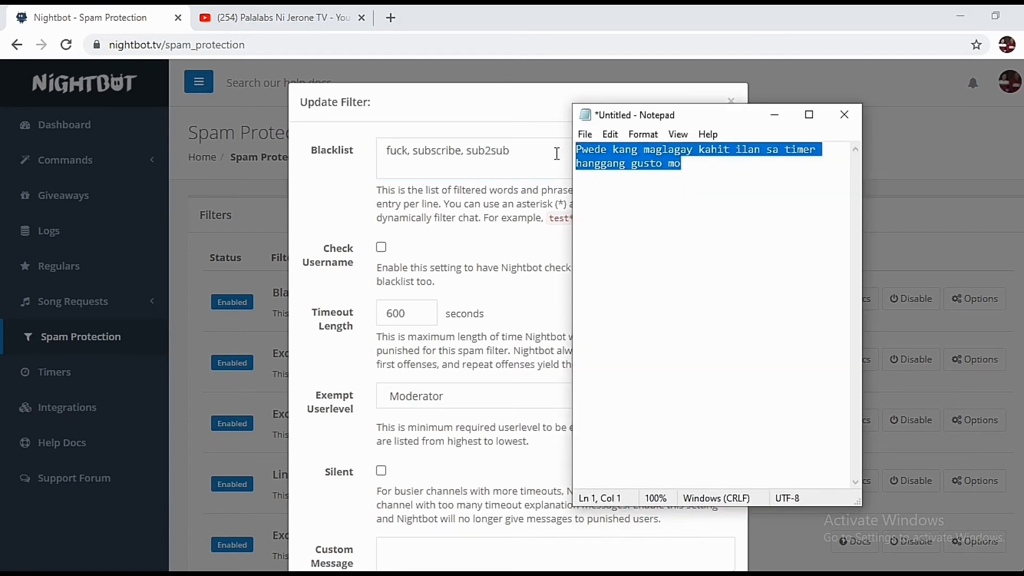
{"action": "type", "text": "Dito naman sa Spam Protecrtion"}
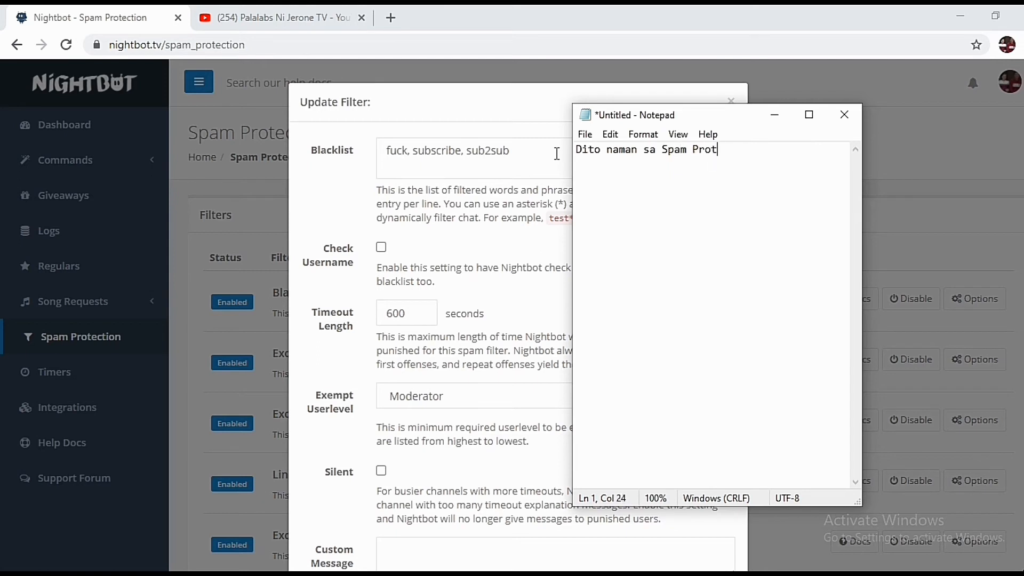
{"action": "key", "text": "BackSpace"}
{"action": "key", "text": "BackSpace"}
{"action": "key", "text": "BackSpace"}
{"action": "type", "text": "ion, pwede mong la"}
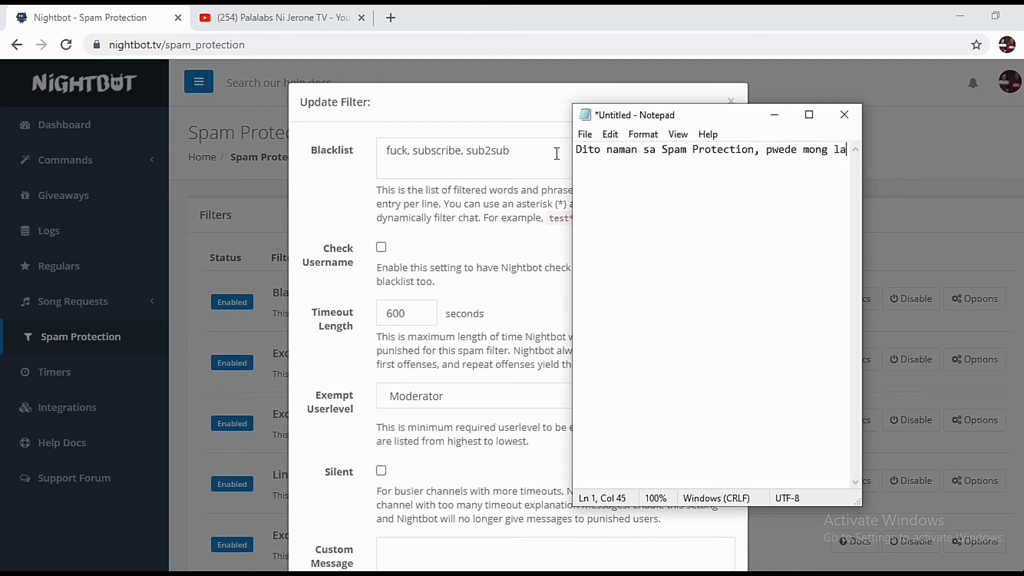
{"action": "type", "text": "gyan ng warning ang mga vie"}
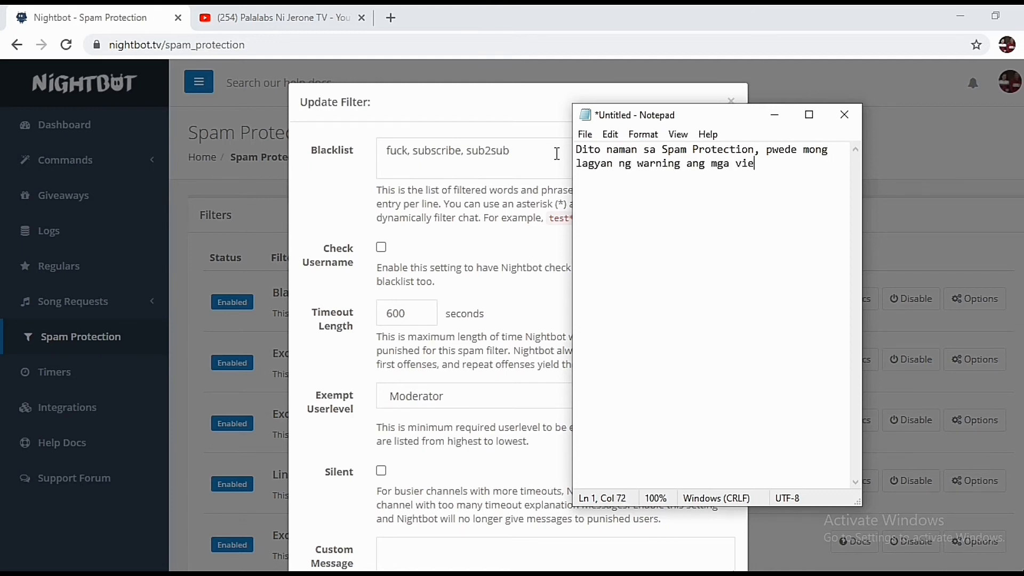
{"action": "type", "text": "wers mo na pasaway."}
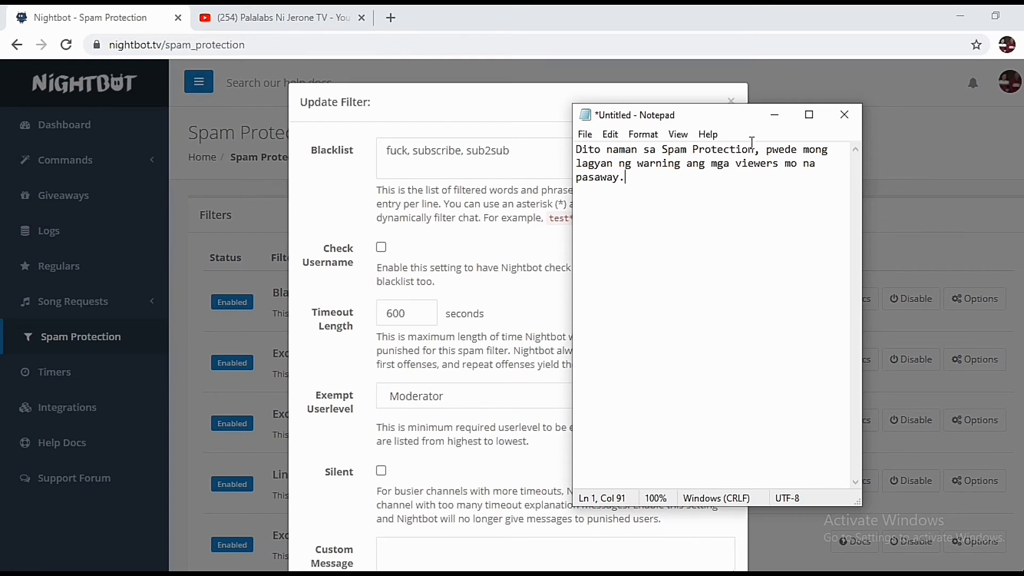
{"action": "left_click", "coordinate": [775, 115]}
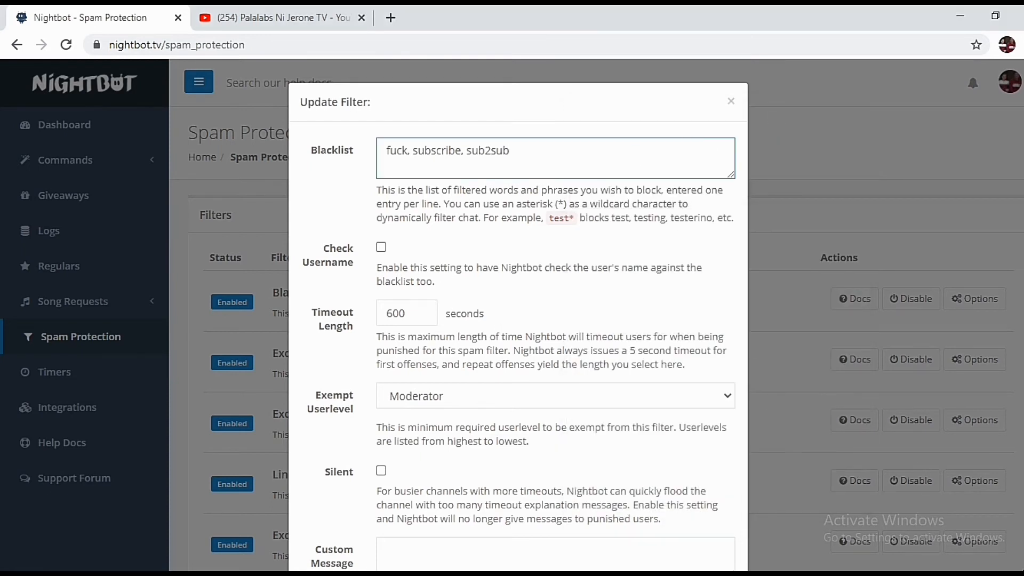
Set the blacklist custom message 'Avoid using words like this in my livestream, baka mapalo tayo ni lolo...'
{"action": "scroll", "coordinate": [560, 427], "scroll_direction": "down", "scroll_amount": 2}
{"action": "left_click", "coordinate": [553, 430]}
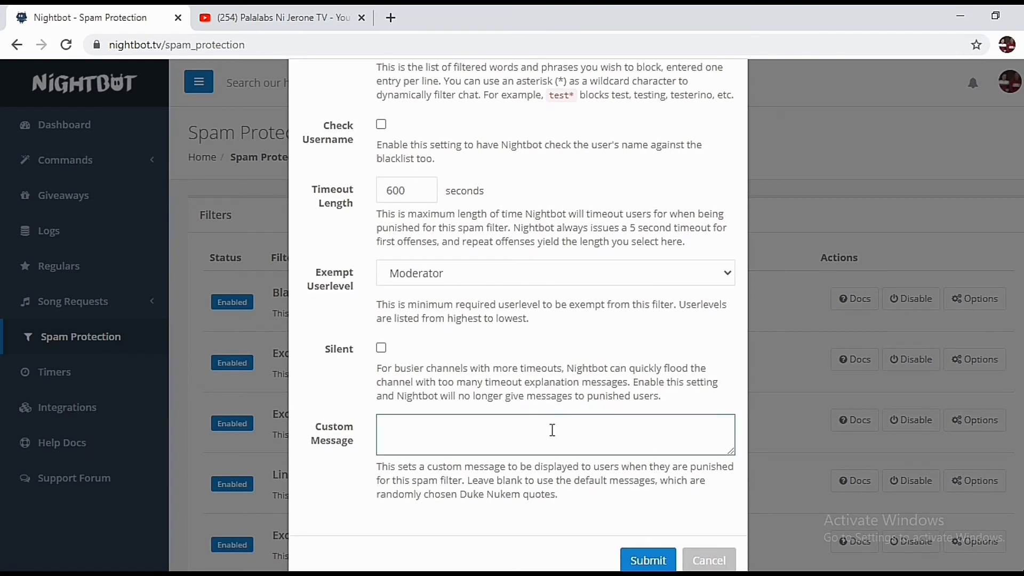
{"action": "type", "text": "Avoid using words"}
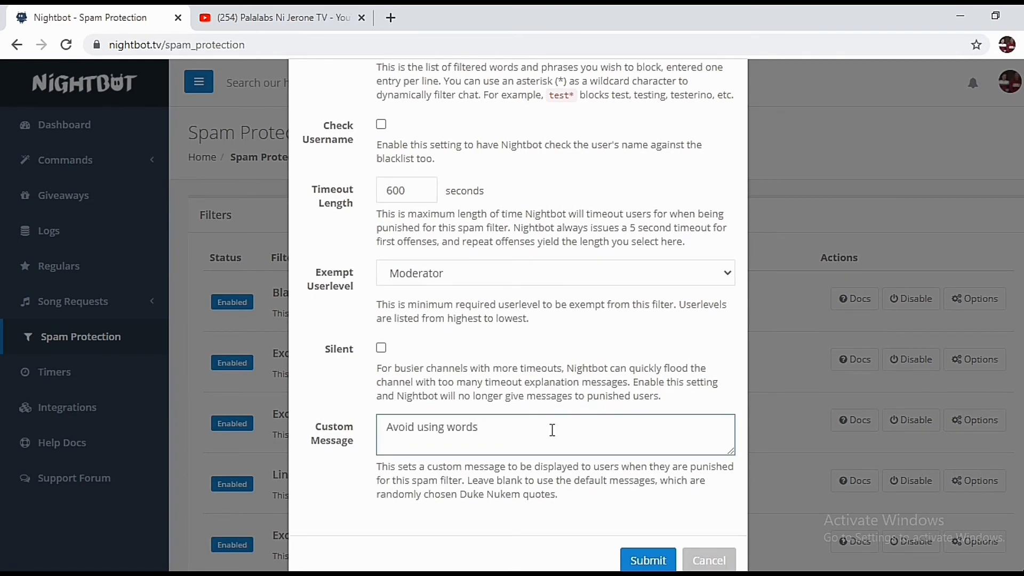
{"action": "type", "text": " like this in my livestream, baka mapalo tayo "}
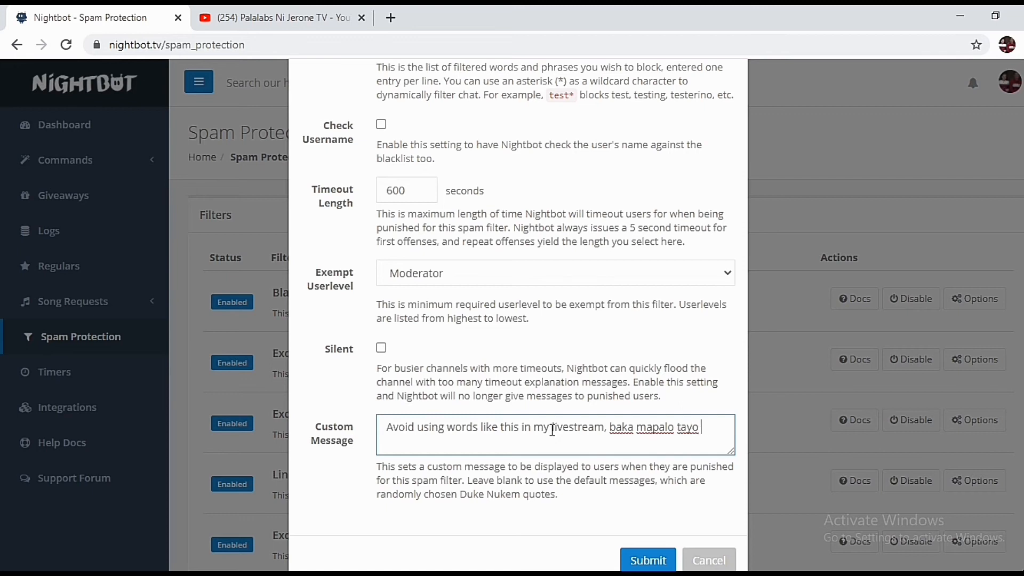
{"action": "type", "text": "ni lolo. Gumamit lamang n"}
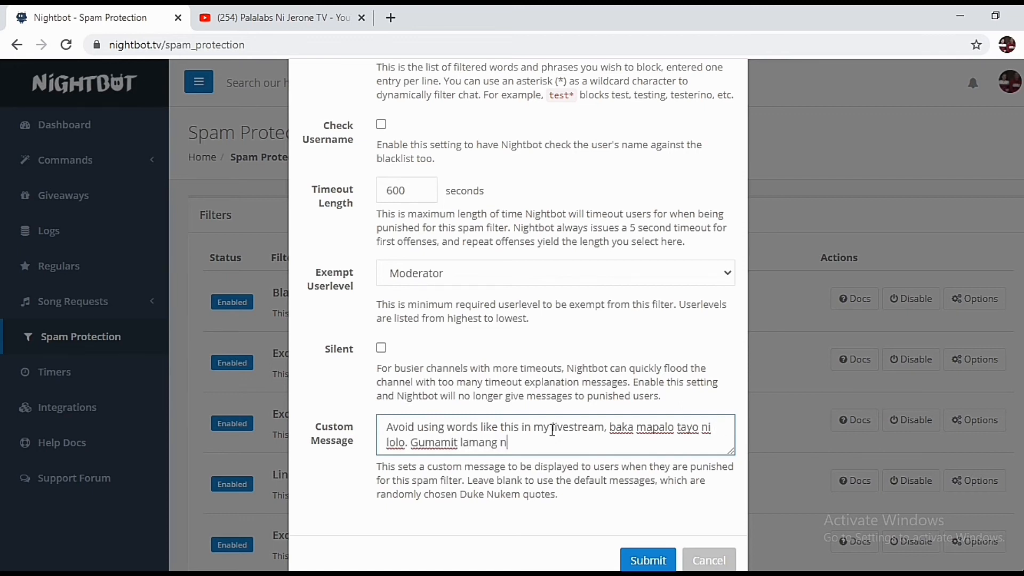
{"action": "type", "text": "g mga salitang hindi maiintindihan ni lolo."}
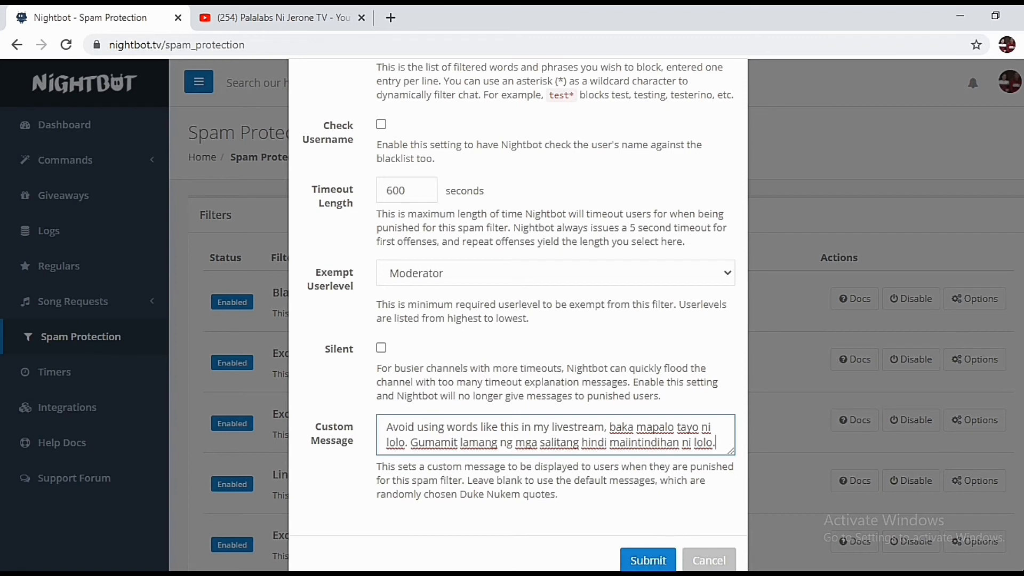
{"action": "scroll", "coordinate": [518, 315], "scroll_direction": "up", "scroll_amount": 1}
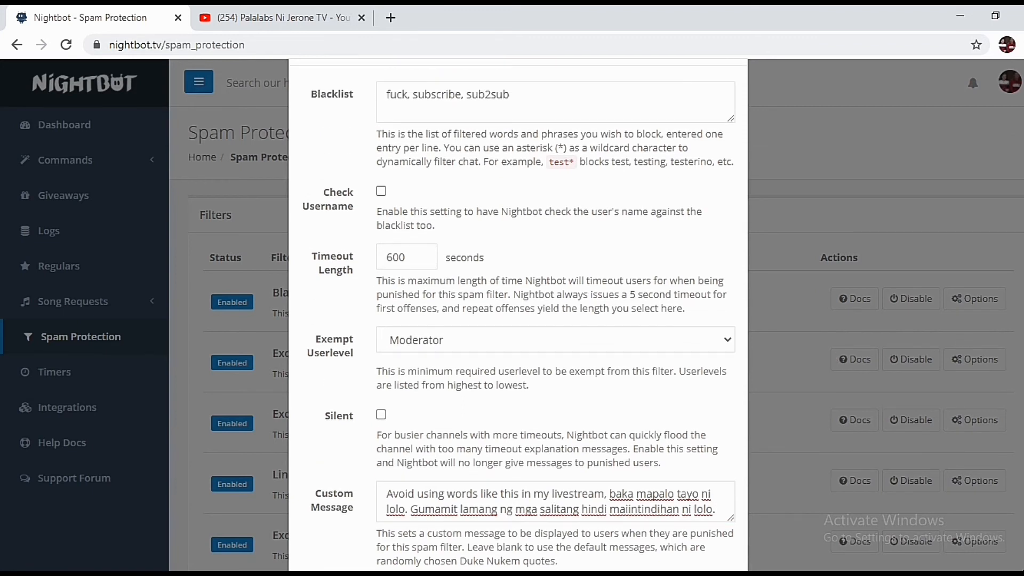
{"action": "scroll", "coordinate": [519, 311], "scroll_direction": "down", "scroll_amount": 2}
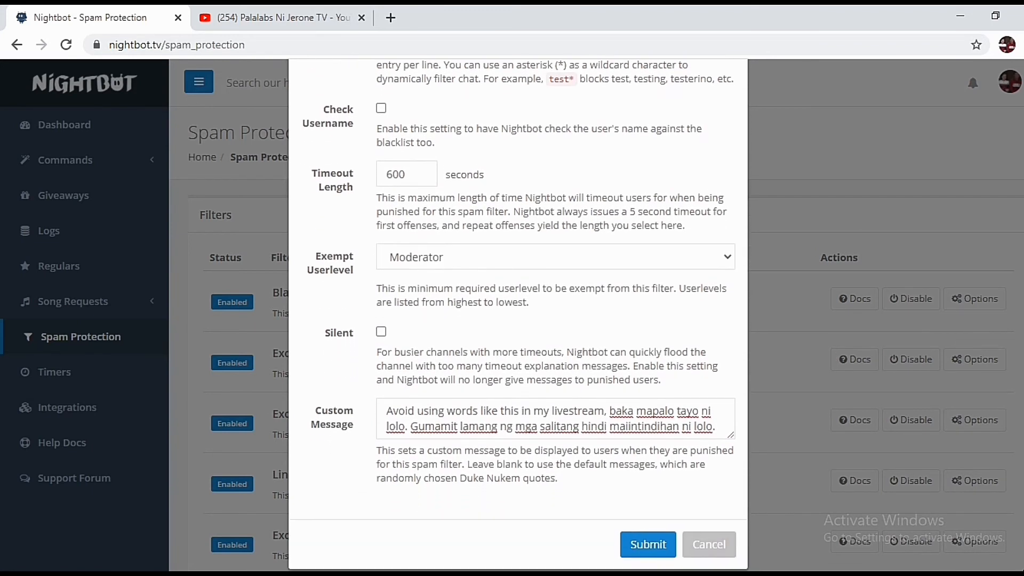
Save the blacklist filter and raise the Excess Caps limit to 30
{"action": "left_click", "coordinate": [648, 544]}
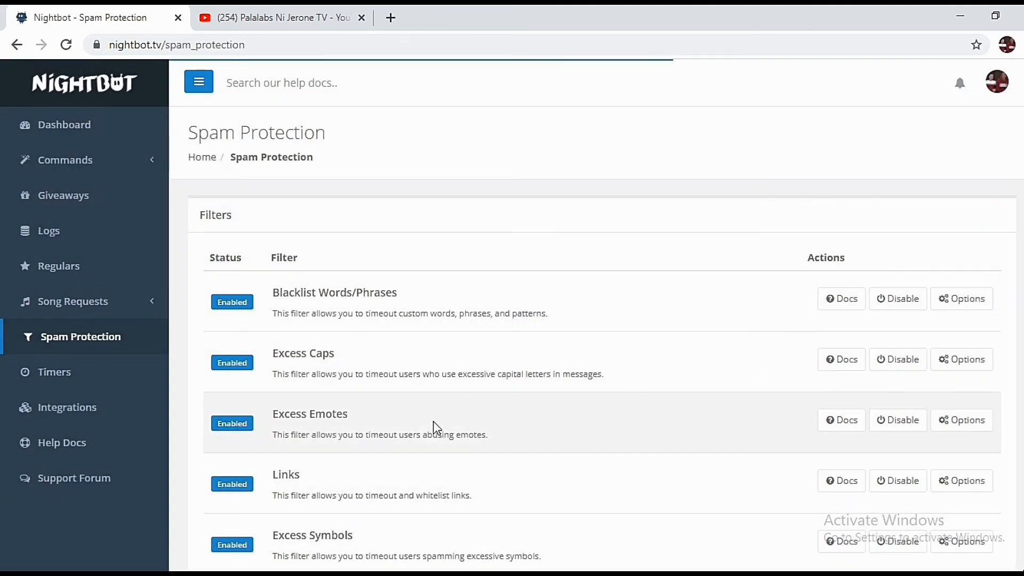
{"action": "left_click", "coordinate": [961, 359]}
{"action": "left_click_drag", "start_coordinate": [391, 233], "coordinate": [472, 239]}
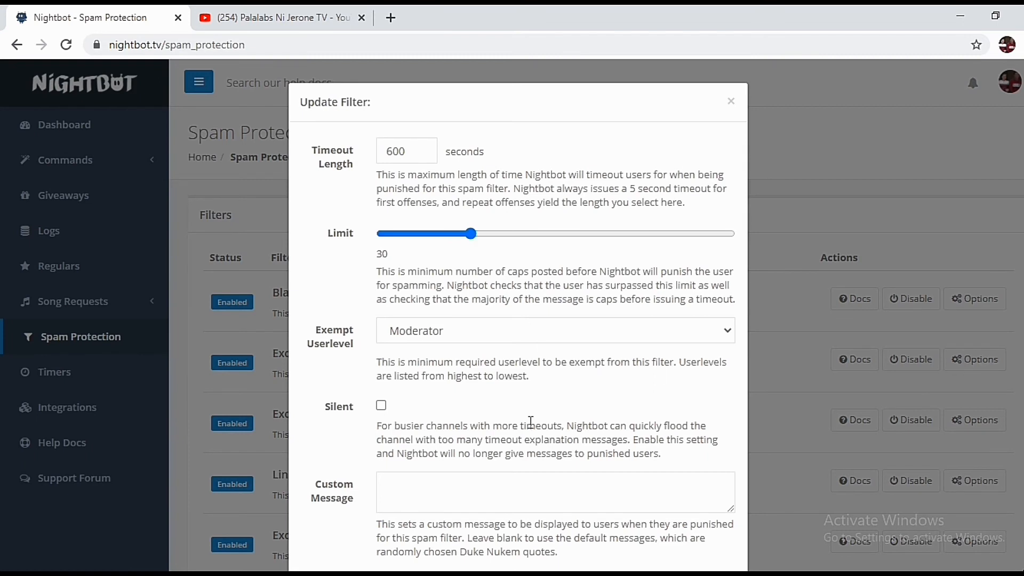
Give Excess Caps the warning 'Avoid using all capital letters in typing your words. Galit ka ba kay host kaibigan?' and submit
{"action": "scroll", "coordinate": [517, 320], "scroll_direction": "down", "scroll_amount": 1}
{"action": "left_click", "coordinate": [463, 443]}
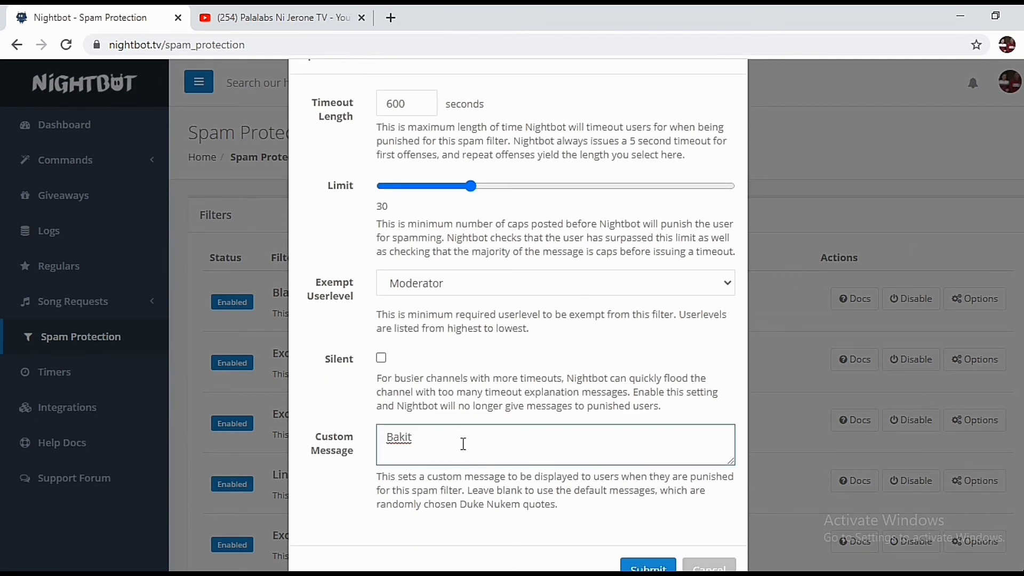
{"action": "key", "text": "ctrl+a"}
{"action": "key", "text": "BackSpace"}
{"action": "type", "text": "Avoid using all capital letters"}
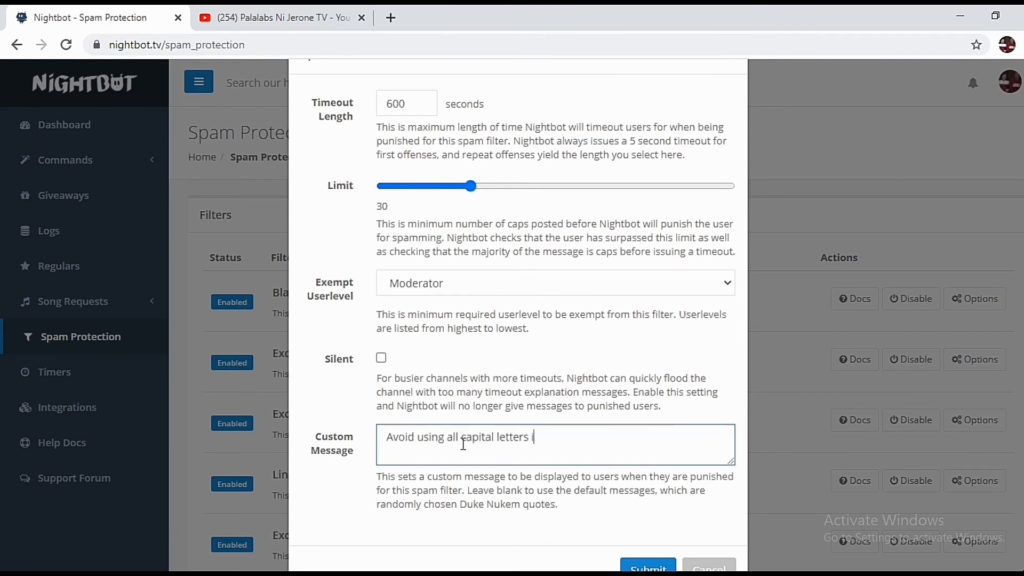
{"action": "type", "text": " in typing your words. Galit ka ba kay host"}
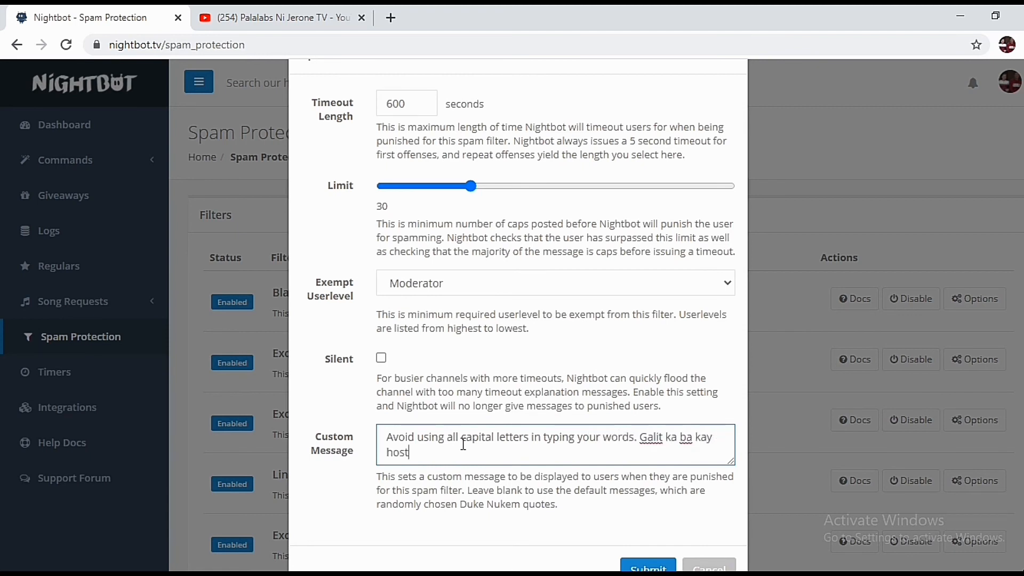
{"action": "type", "text": " kaibigan?"}
{"action": "left_click", "coordinate": [648, 567]}
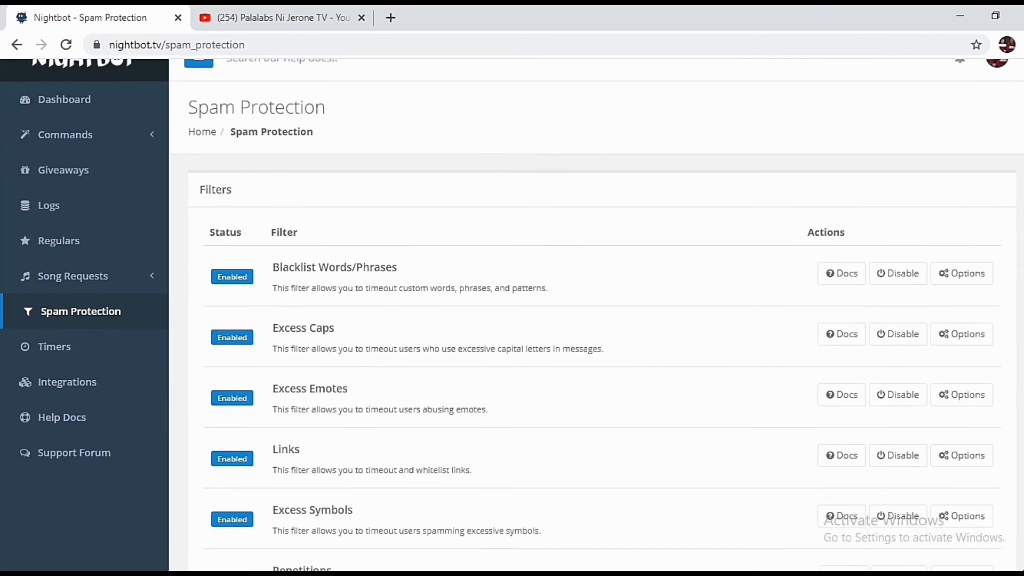
Open Help Docs from the Dashboard, note that other questions are answered there, then close the docs tab
{"action": "left_click", "coordinate": [77, 129]}
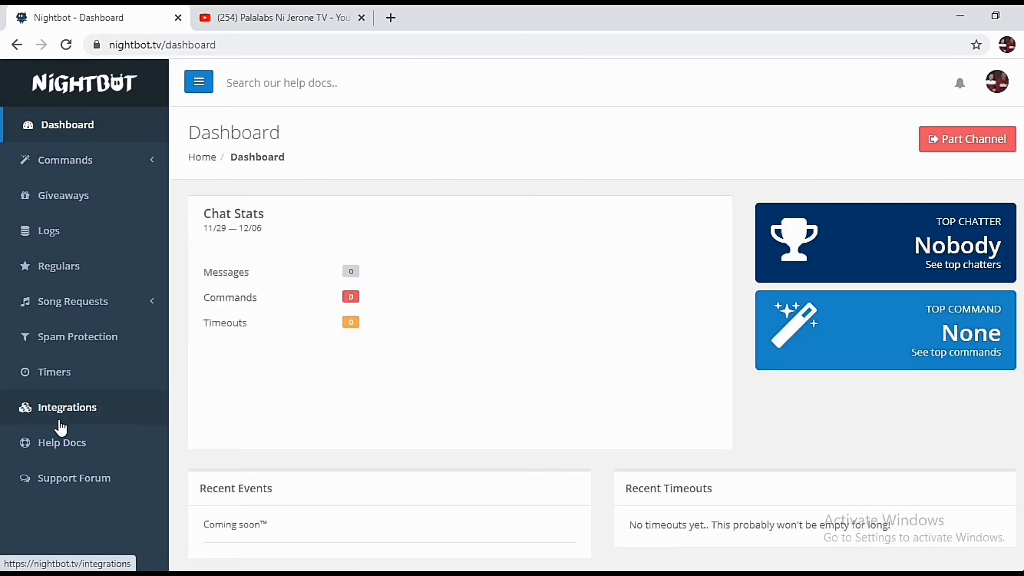
{"action": "left_click", "coordinate": [62, 442]}
{"action": "key", "text": "alt+Tab"}
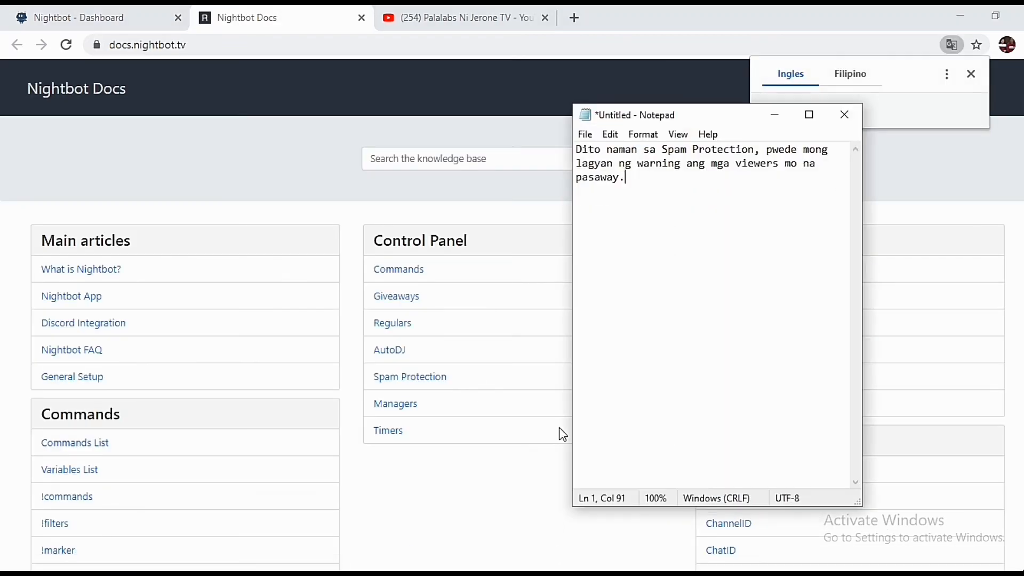
{"action": "left_click_drag", "start_coordinate": [629, 179], "coordinate": [354, 62]}
{"action": "type", "text": "Dito m"}
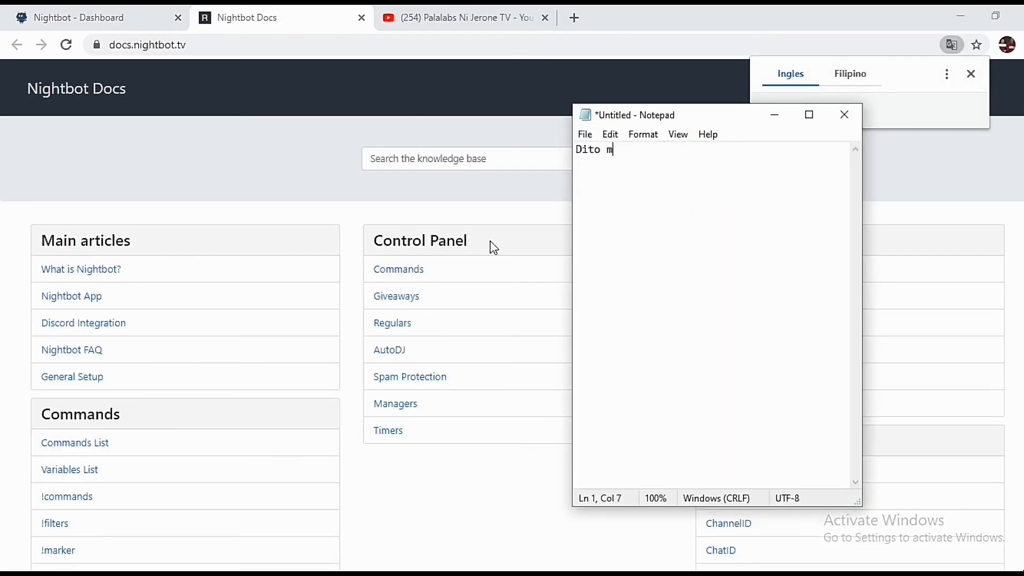
{"action": "type", "text": "o sa help docs matatag"}
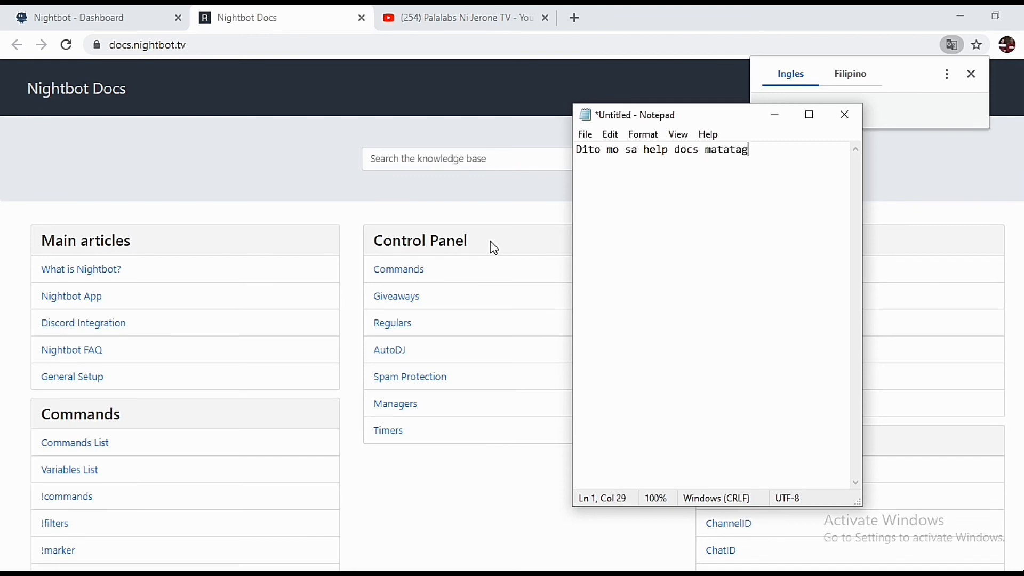
{"action": "type", "text": "puan ang iba pang katanunga"}
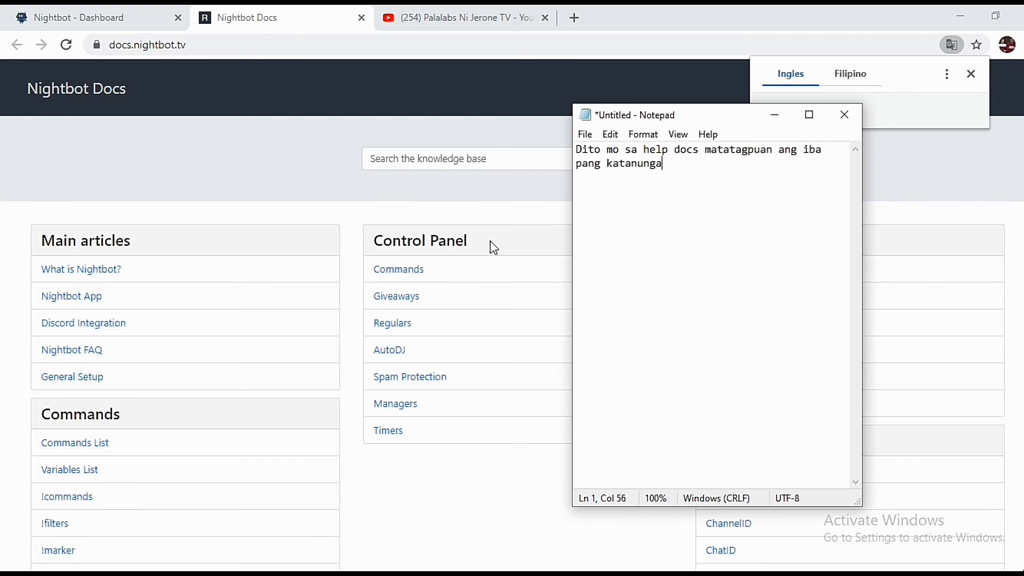
{"action": "type", "text": "n mo tungkol sa paggamit kay ni"}
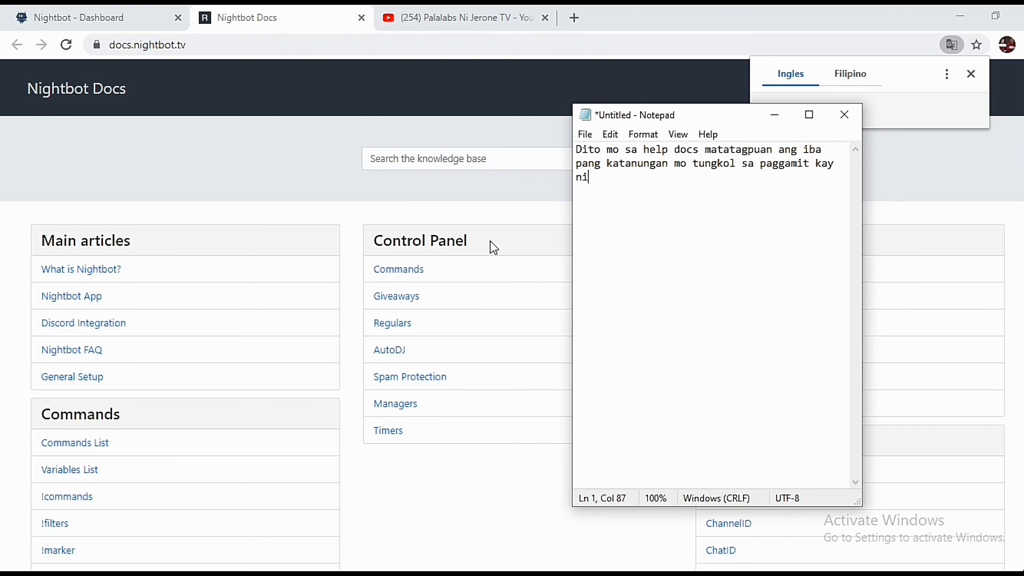
{"action": "type", "text": "ghtbot. Explore explore ka lang dito."}
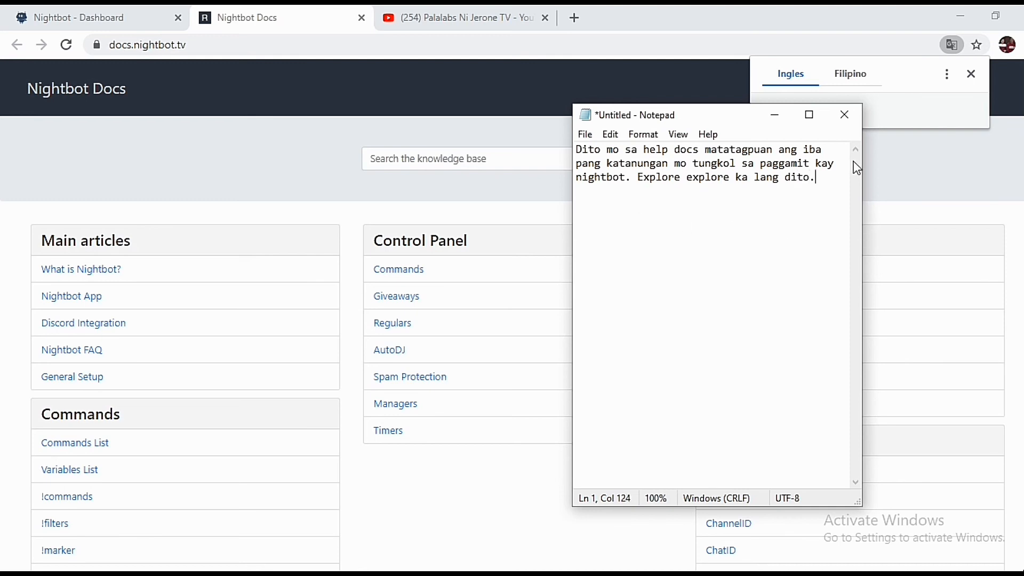
{"action": "left_click", "coordinate": [775, 115]}
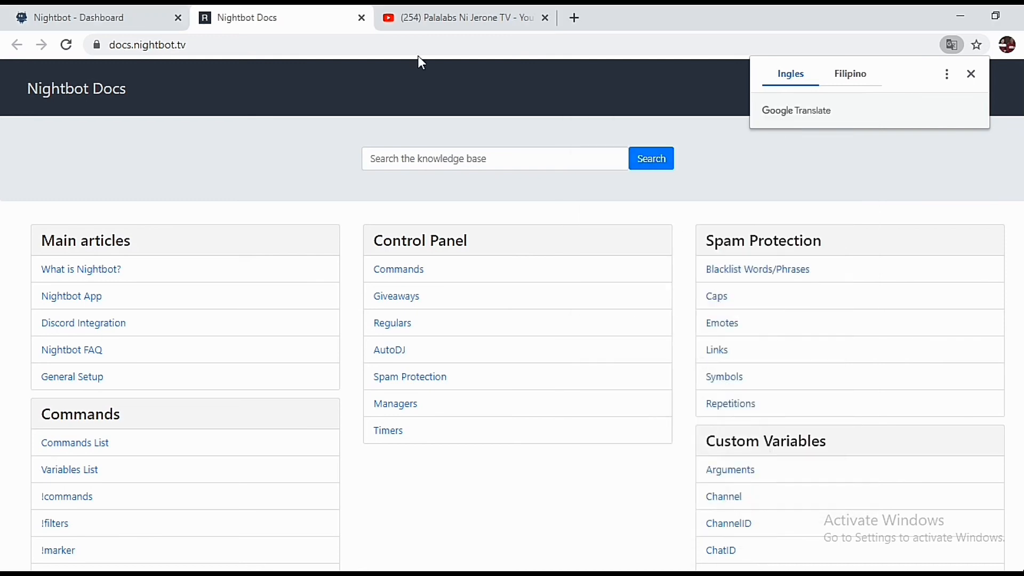
{"action": "left_click", "coordinate": [361, 18]}
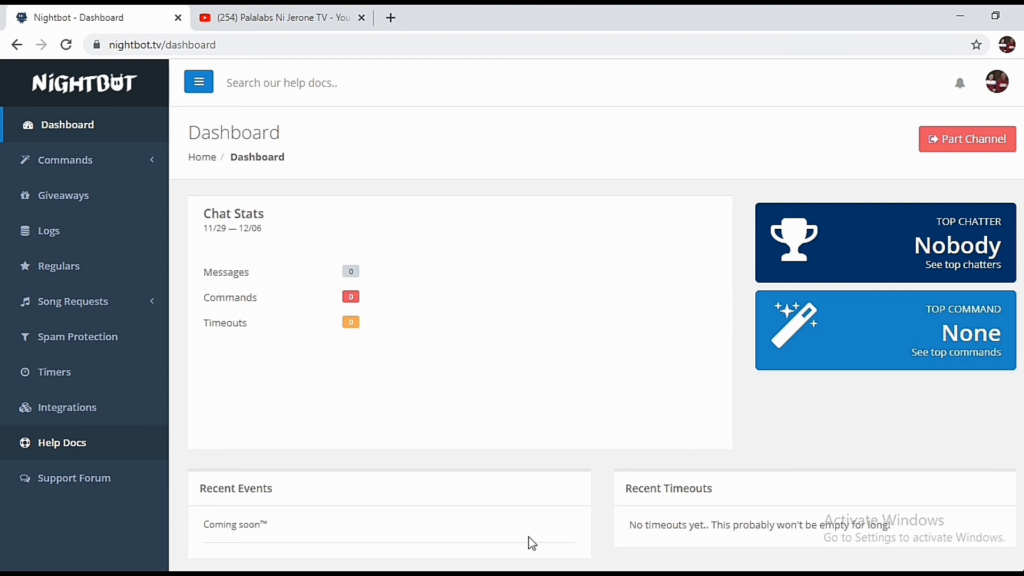
Replace the note with closing remarks inviting questions in the comments, ending 'Thank you guys for watching!'
{"action": "left_click", "coordinate": [550, 573]}
{"action": "left_click_drag", "start_coordinate": [823, 186], "coordinate": [560, 152]}
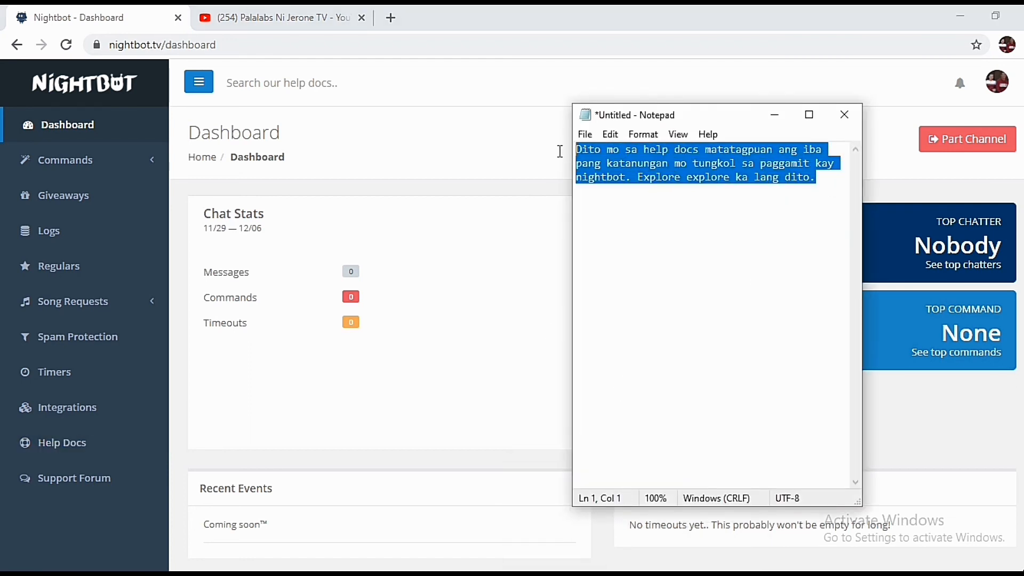
{"action": "type", "text": "That's "}
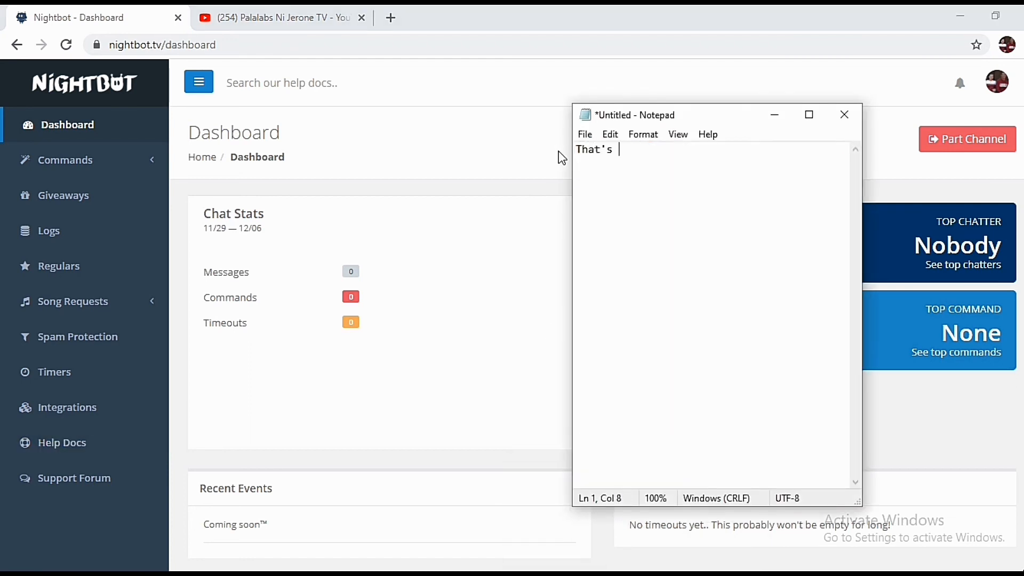
{"action": "type", "text": "all. Ganun lang kab"}
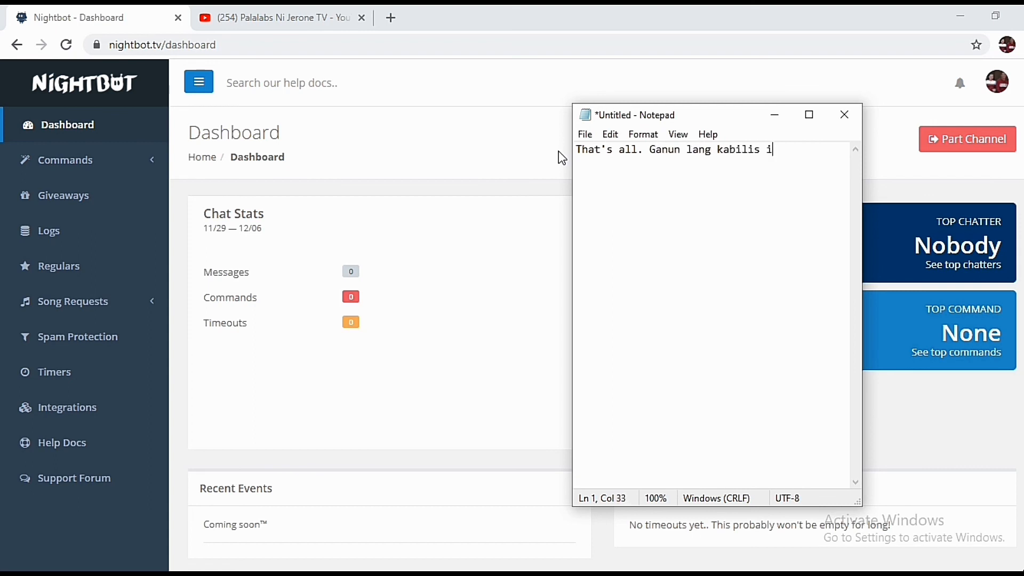
{"action": "type", "text": "ilis gamitin si nightb"}
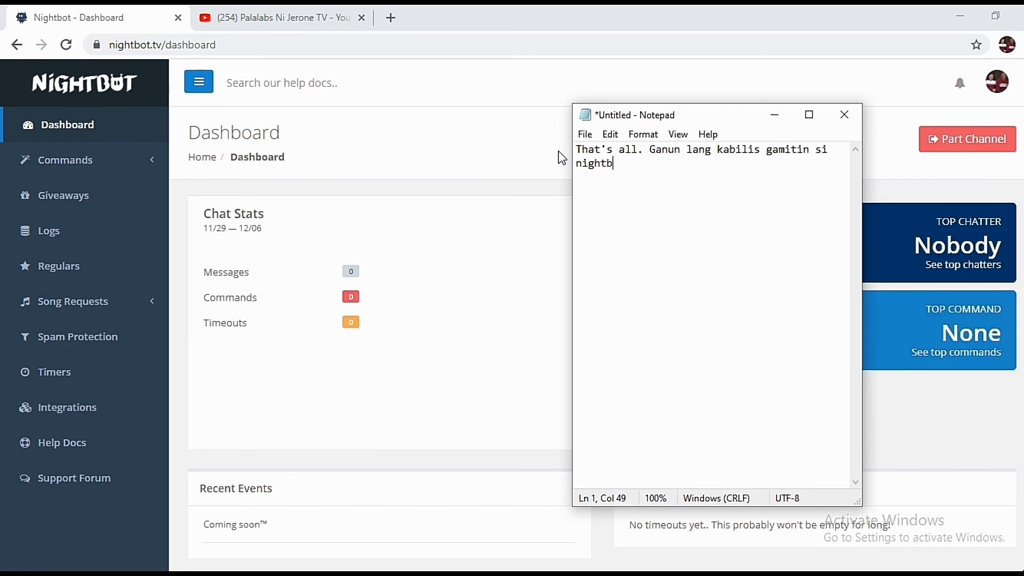
{"action": "type", "text": "ot. Kung may iba "}
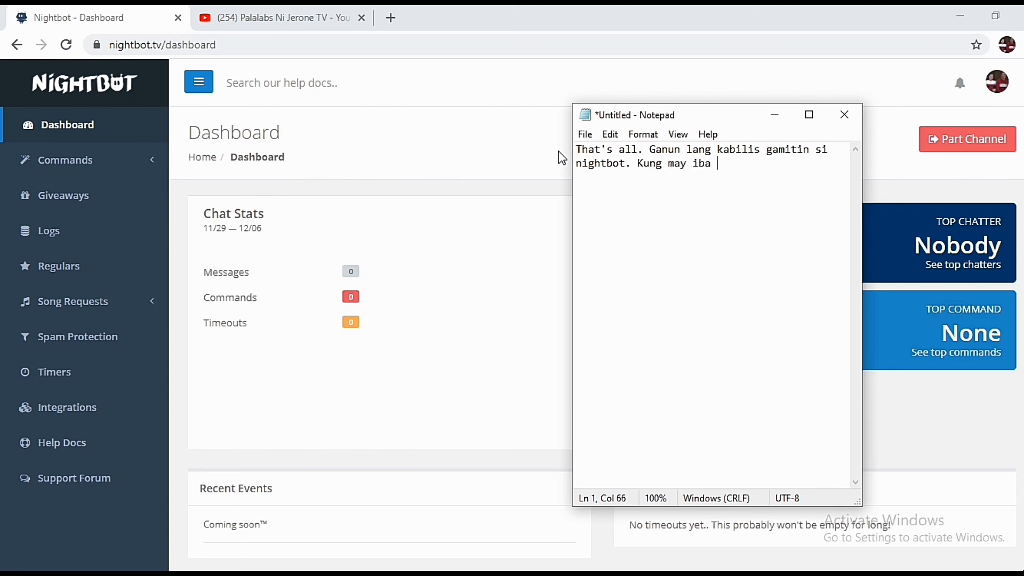
{"action": "type", "text": "pa kayong katanungan o hind"}
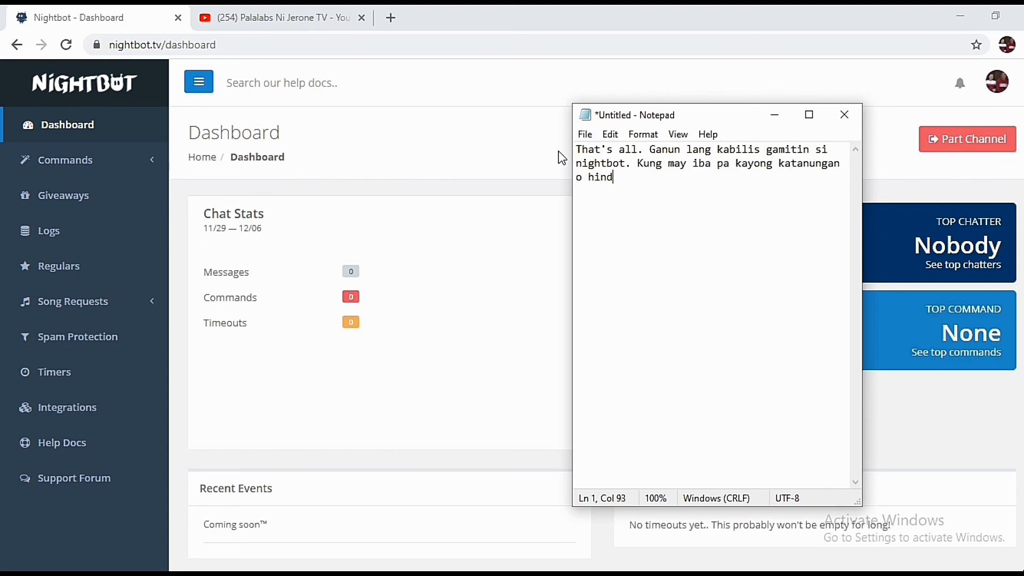
{"action": "type", "text": "i naintindihan, please comm"}
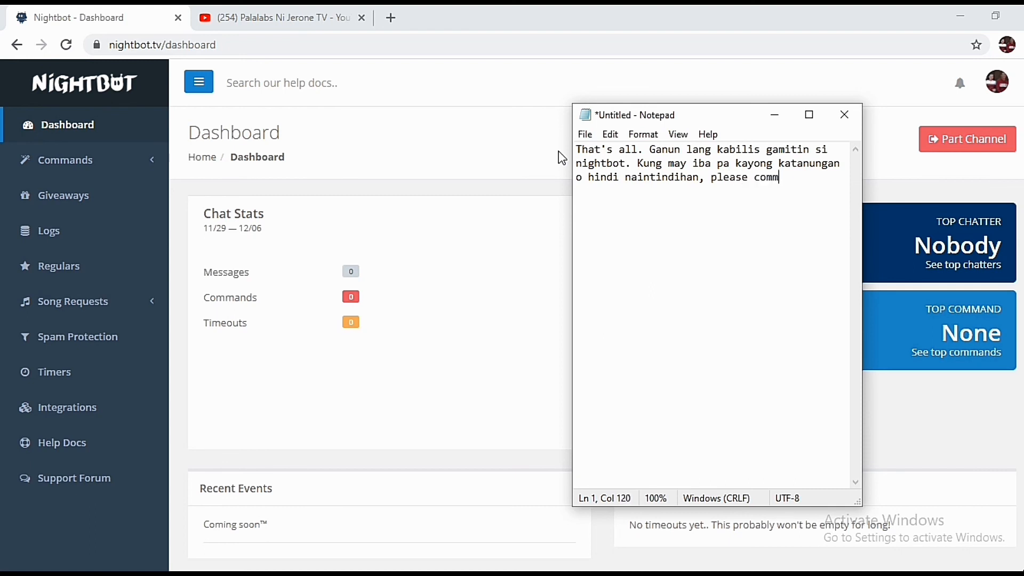
{"action": "type", "text": "ent down below at iisa i"}
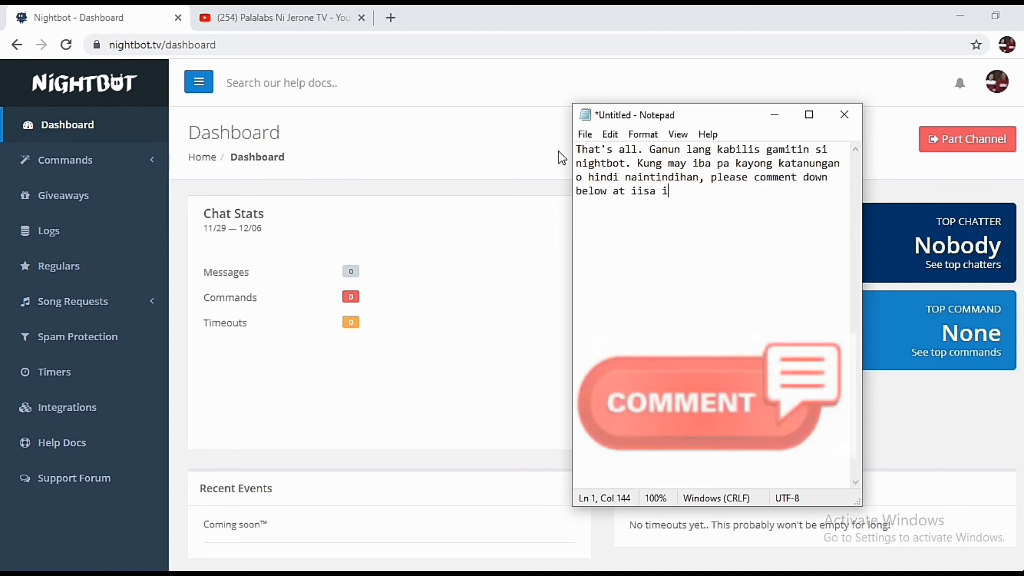
{"action": "type", "text": "sahin ko kayong i reply sa makakaya "}
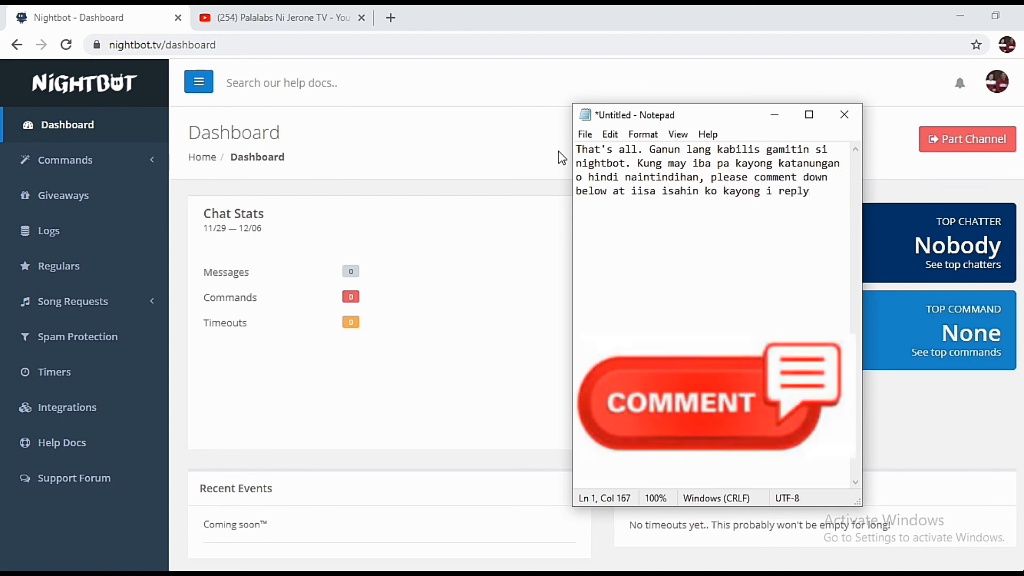
{"action": "type", "text": "ko :)"}
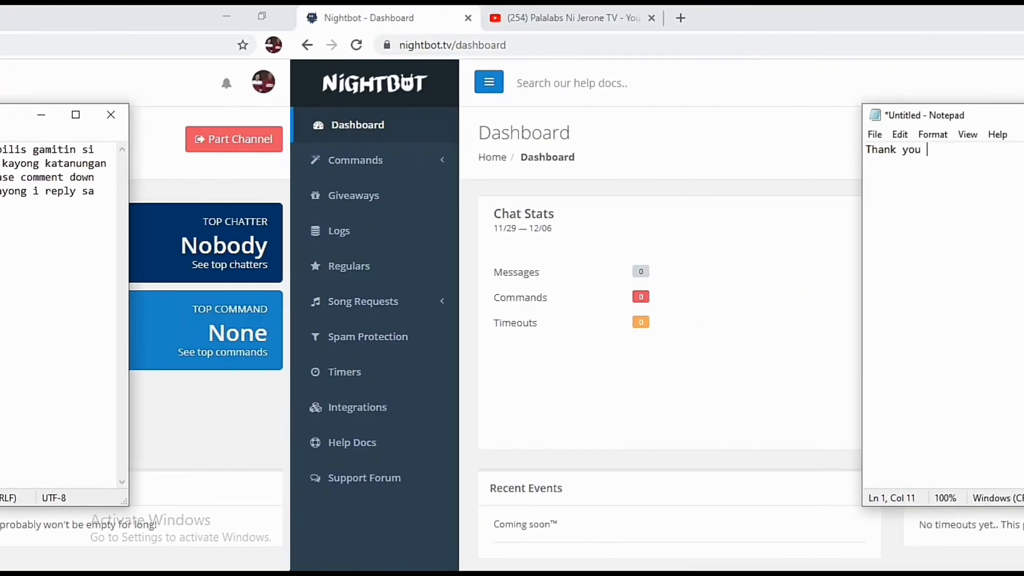
{"action": "type", "text": "guys for watchi"}
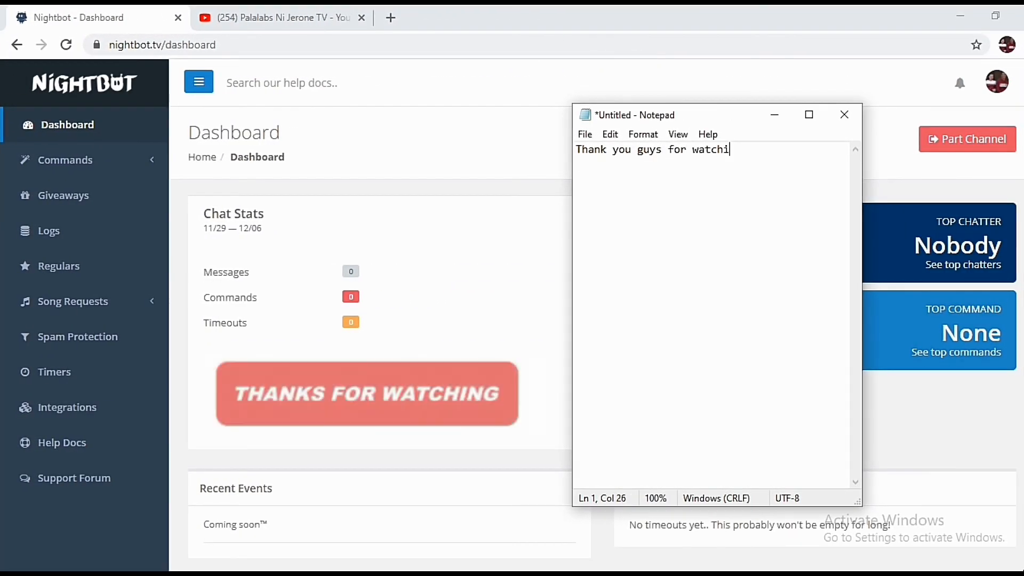
{"action": "type", "text": "ng!"}
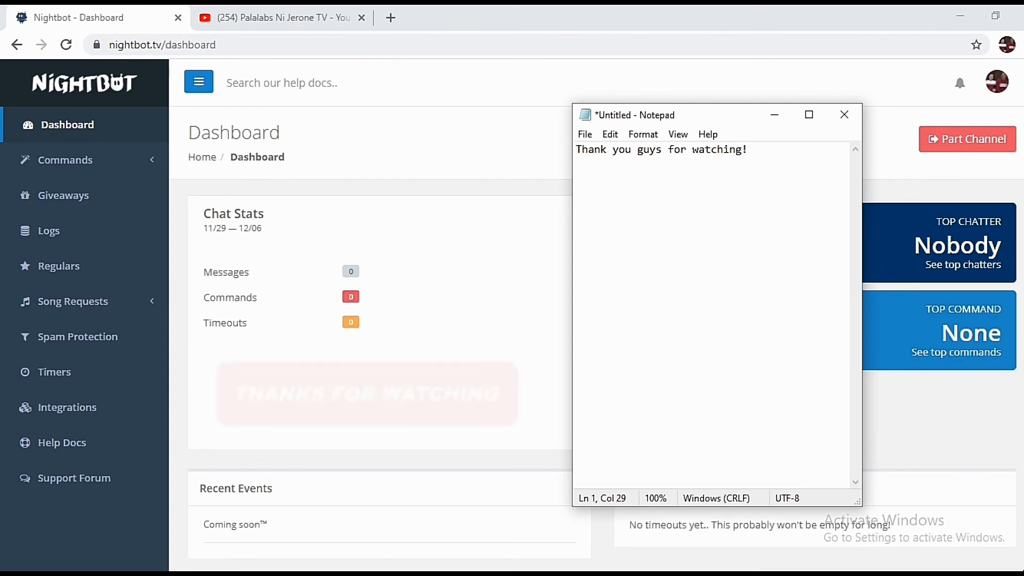